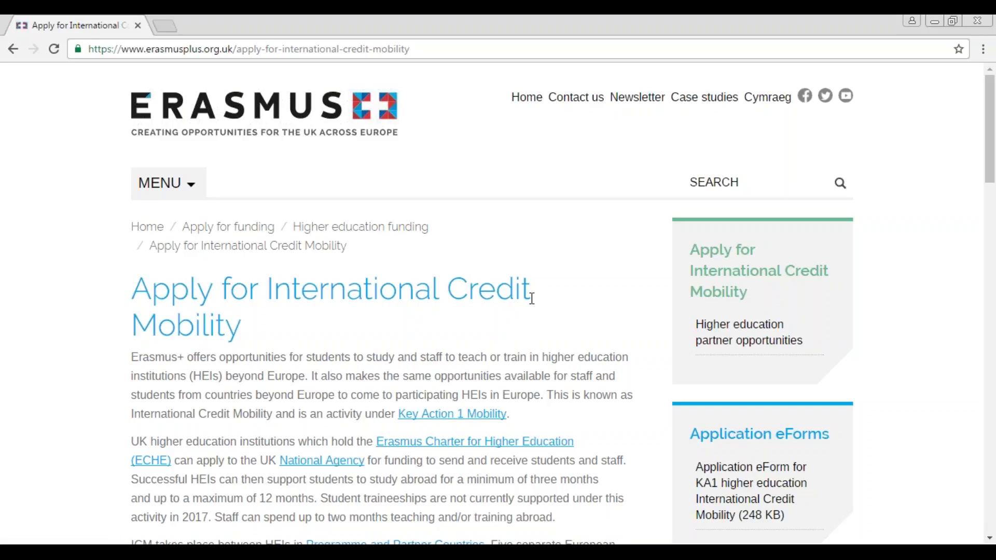
Examine the site's menu path through Apply for funding and Higher education funding to Apply for International Credit Mobility.
{"action": "left_click", "coordinate": [903, 466]}
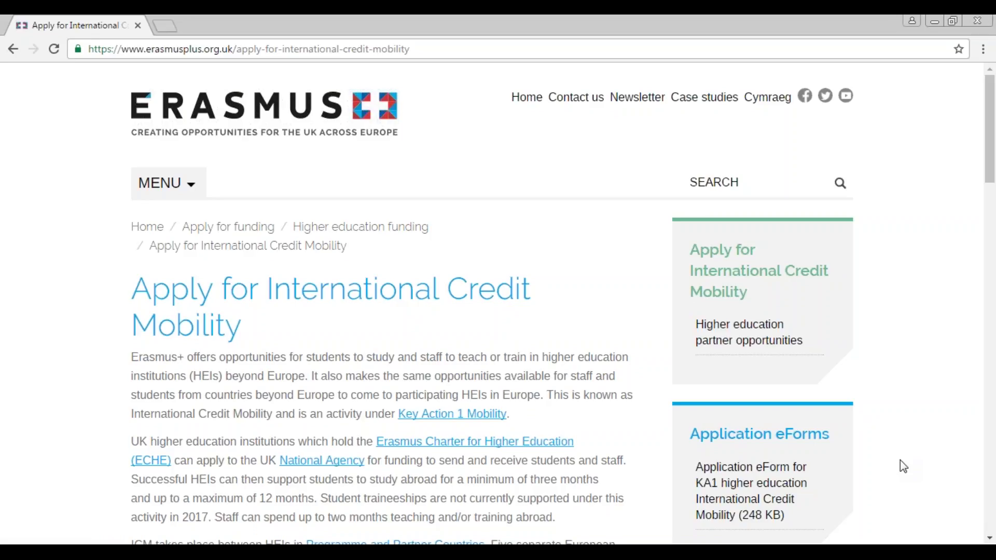
{"action": "triple_click", "coordinate": [178, 318]}
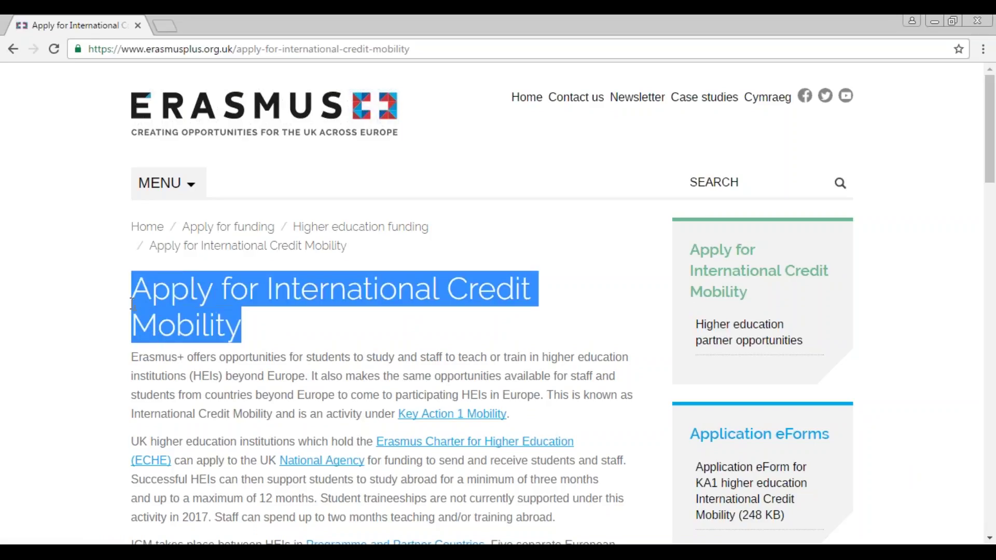
{"action": "left_click", "coordinate": [290, 325]}
{"action": "left_click", "coordinate": [165, 183]}
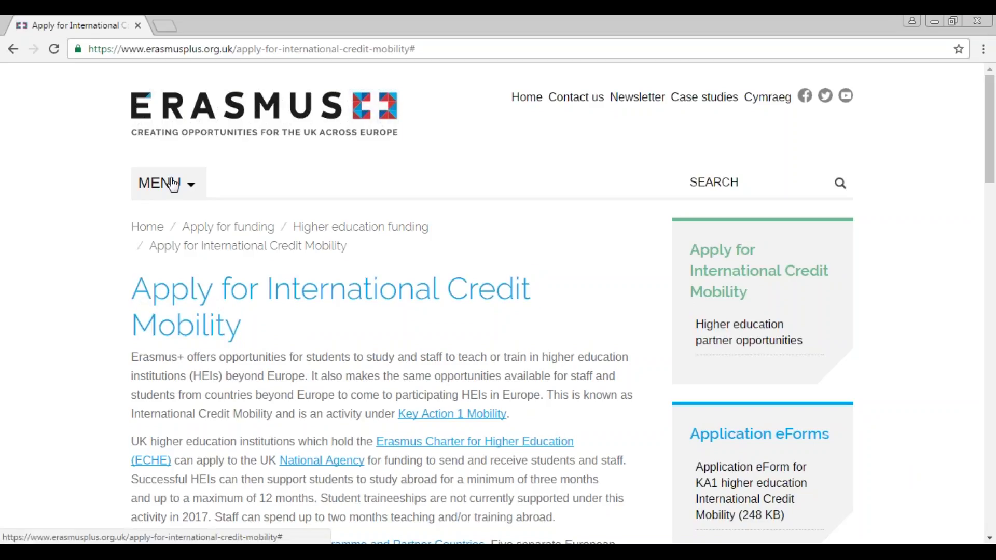
{"action": "mouse_move", "coordinate": [192, 333]}
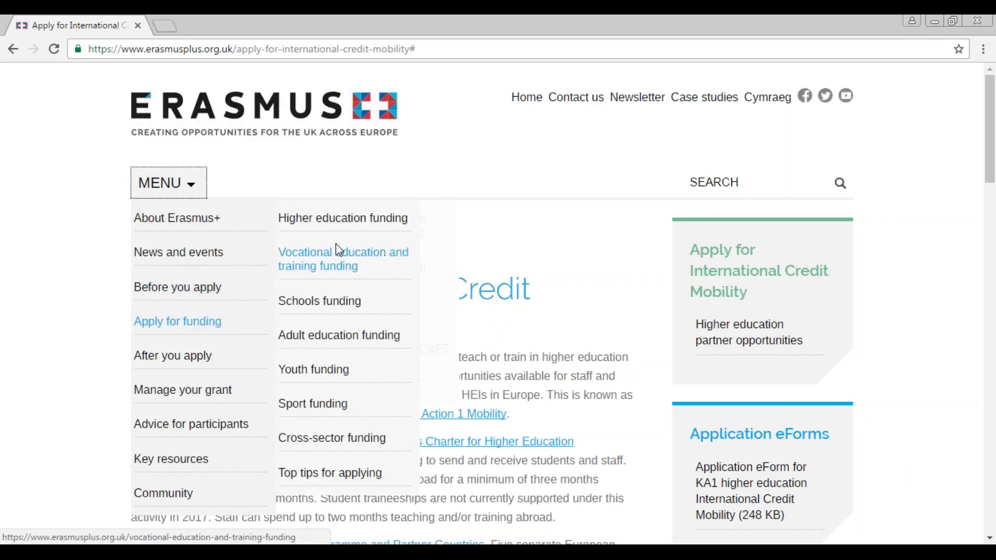
{"action": "mouse_move", "coordinate": [356, 222]}
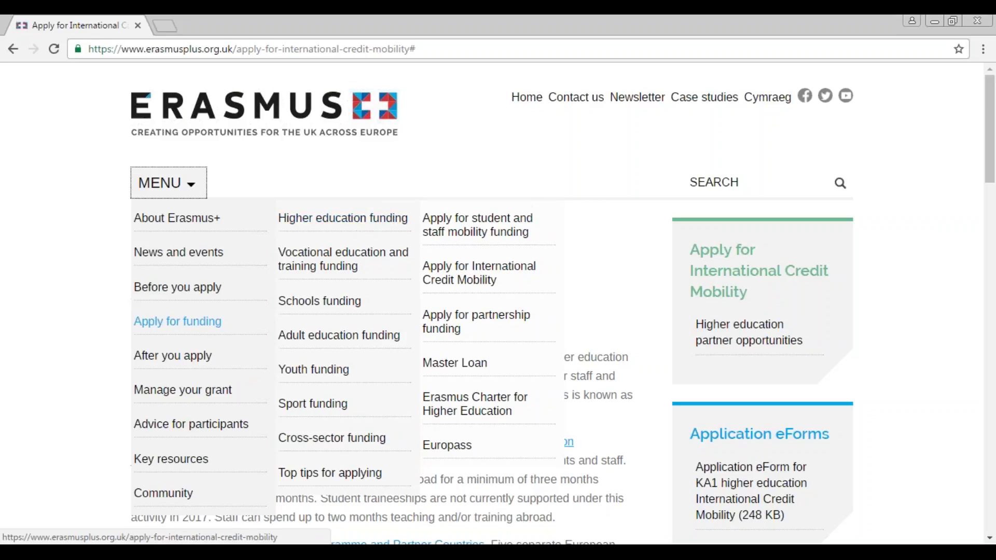
{"action": "mouse_move", "coordinate": [467, 273]}
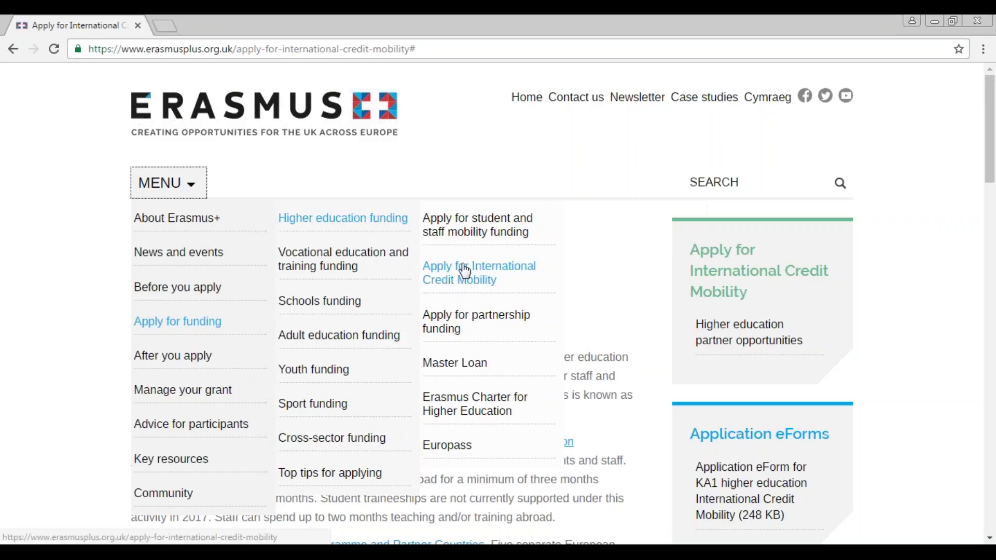
{"action": "left_click", "coordinate": [475, 138]}
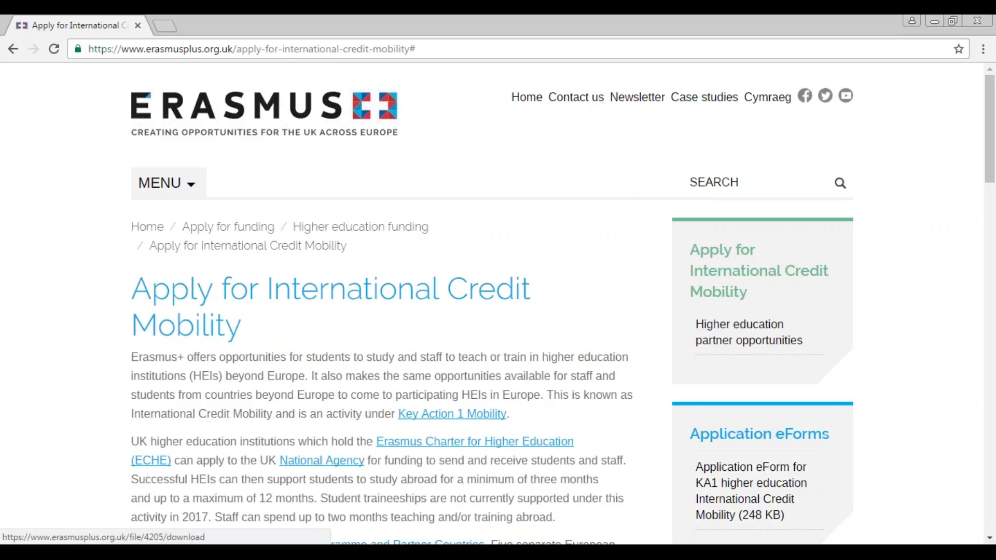
Download the KA1 higher education International Credit Mobility application eForm and open it from its download folder in Adobe Reader.
{"action": "left_click", "coordinate": [766, 515]}
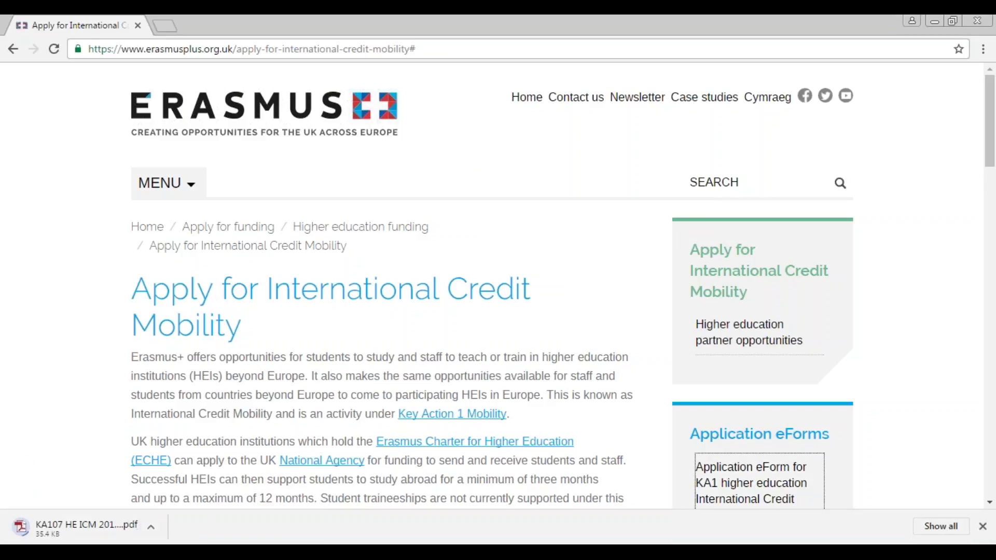
{"action": "left_click", "coordinate": [158, 527]}
{"action": "left_click", "coordinate": [188, 479]}
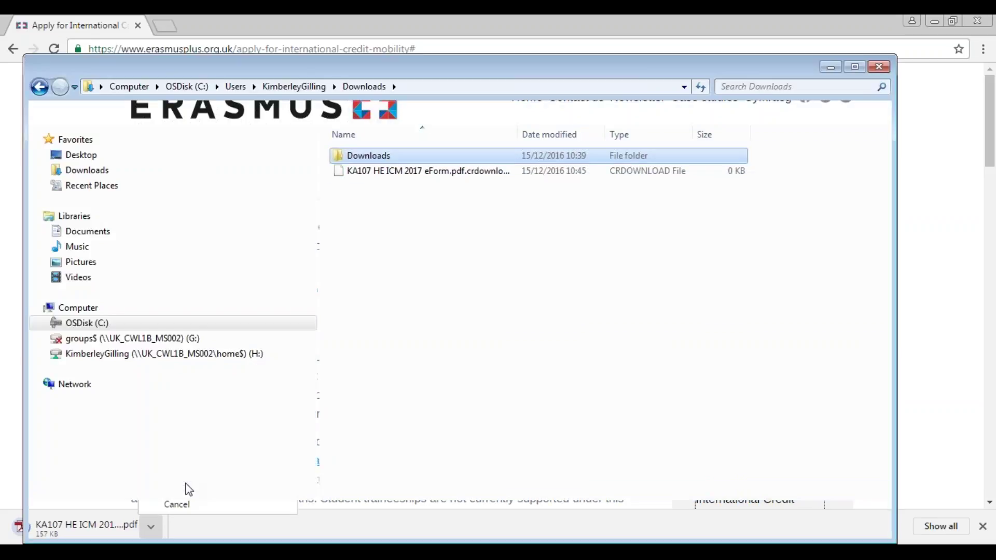
{"action": "left_click", "coordinate": [443, 174]}
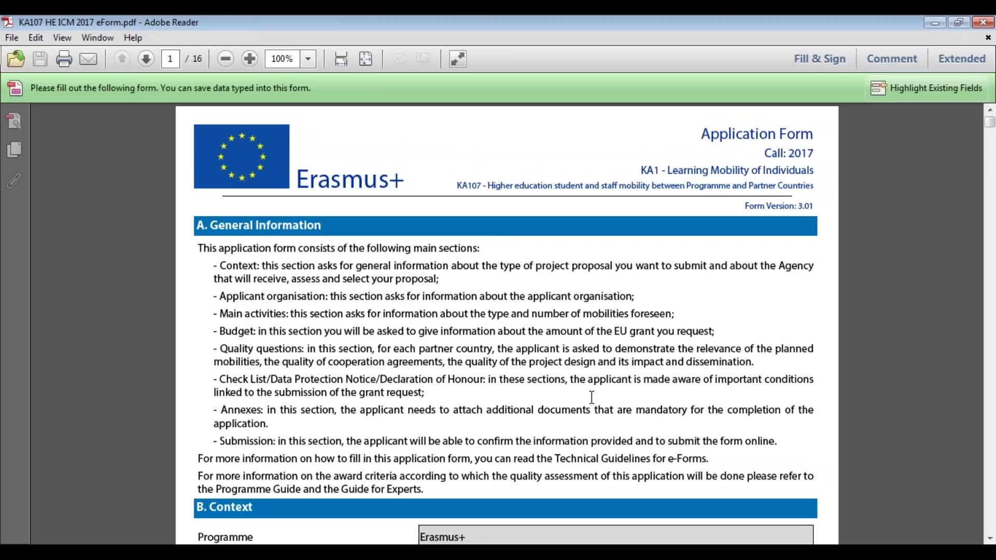
Switch to the browser and try to open the downloaded KA107 eForm PDF in the browser's own viewer.
{"action": "left_click", "coordinate": [168, 543]}
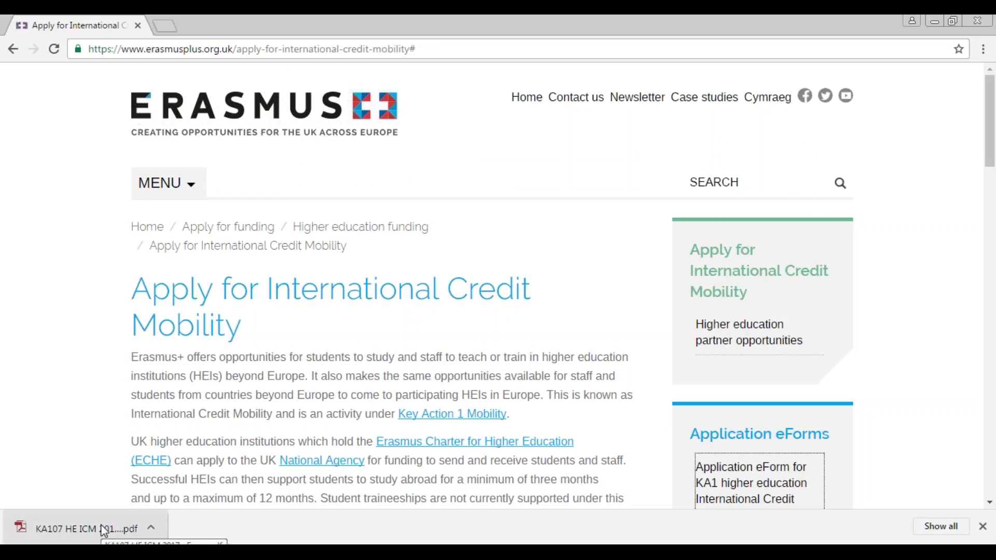
{"action": "left_click", "coordinate": [151, 528]}
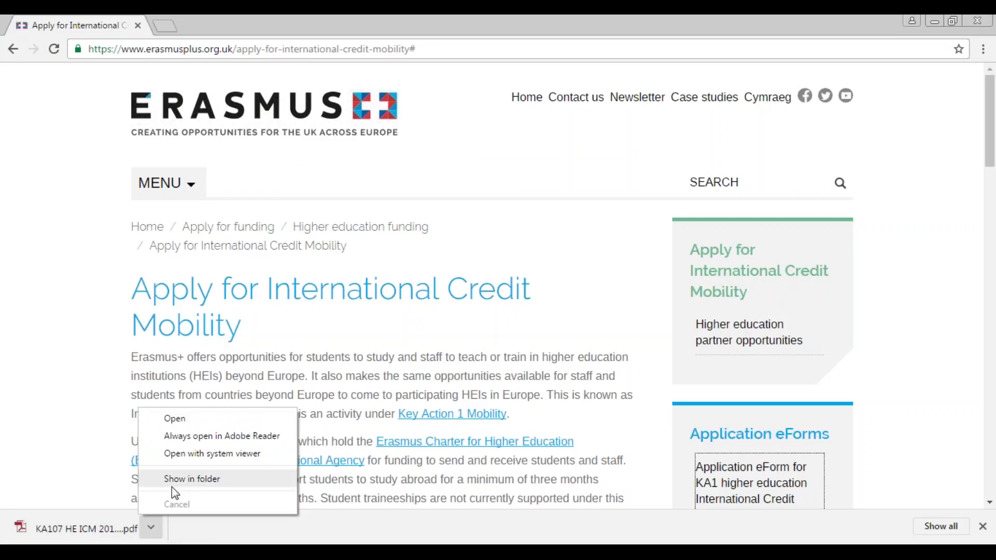
{"action": "left_click", "coordinate": [45, 530]}
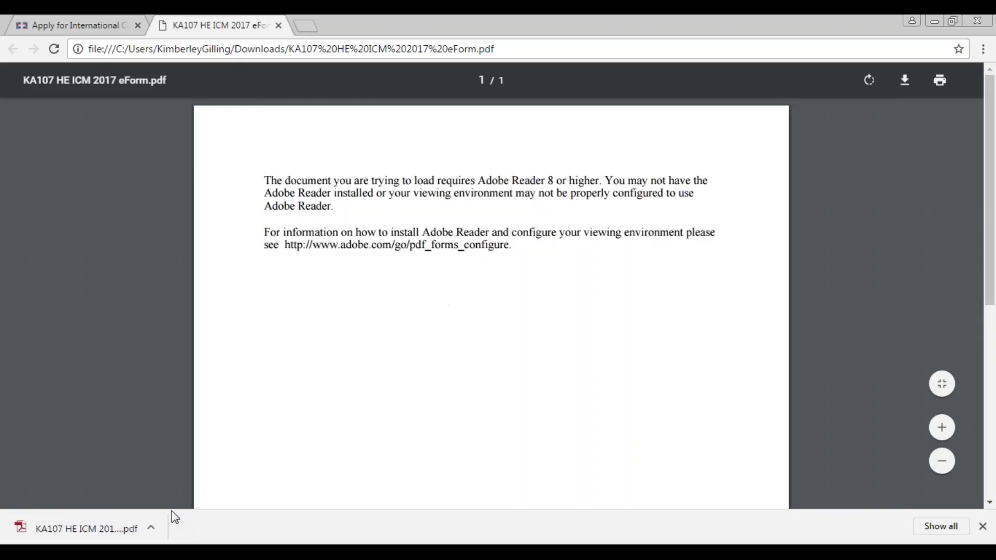
Return to the downloaded eForm in Adobe Reader and check the KA107 action title in the form's header.
{"action": "left_click", "coordinate": [151, 528]}
{"action": "left_click", "coordinate": [235, 493]}
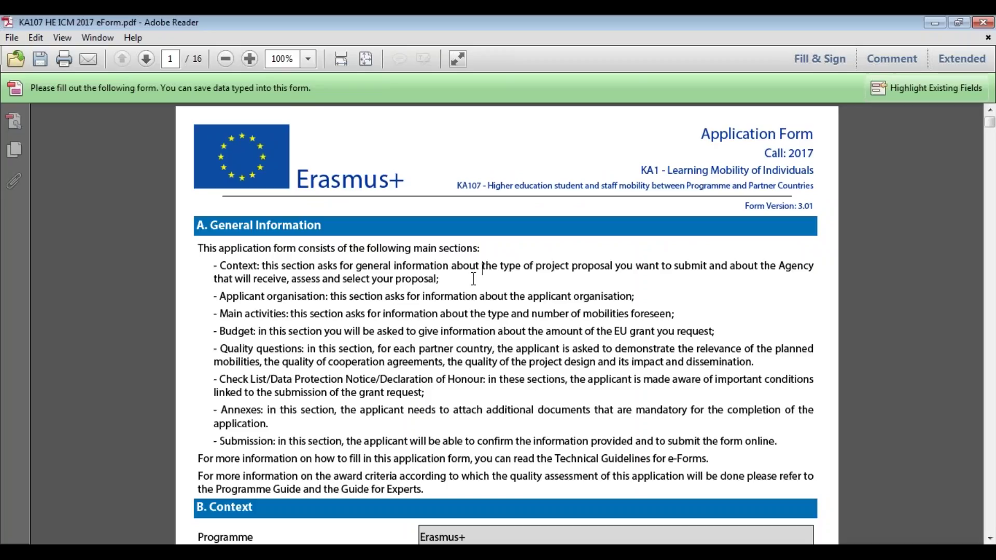
{"action": "left_click_drag", "start_coordinate": [456, 186], "coordinate": [720, 186]}
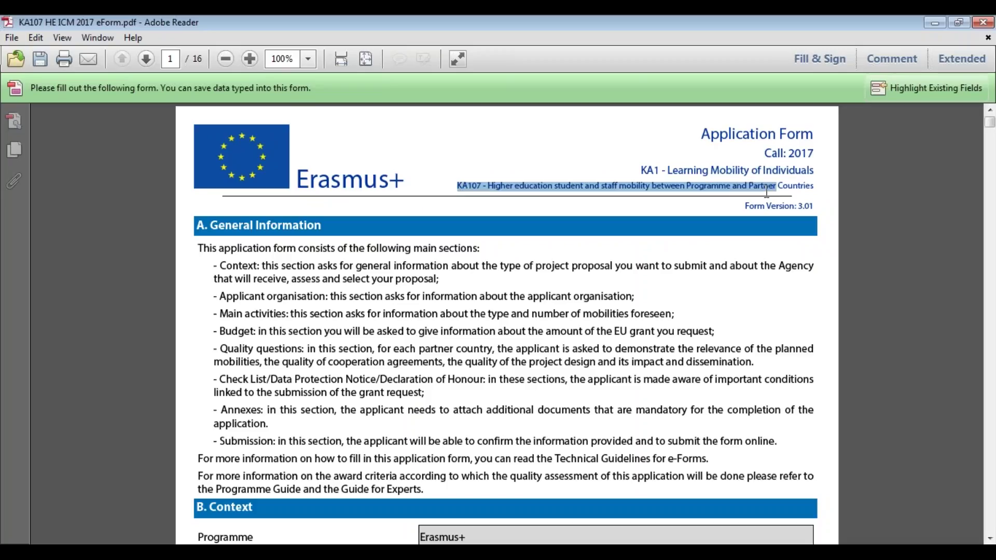
{"action": "left_click", "coordinate": [475, 192]}
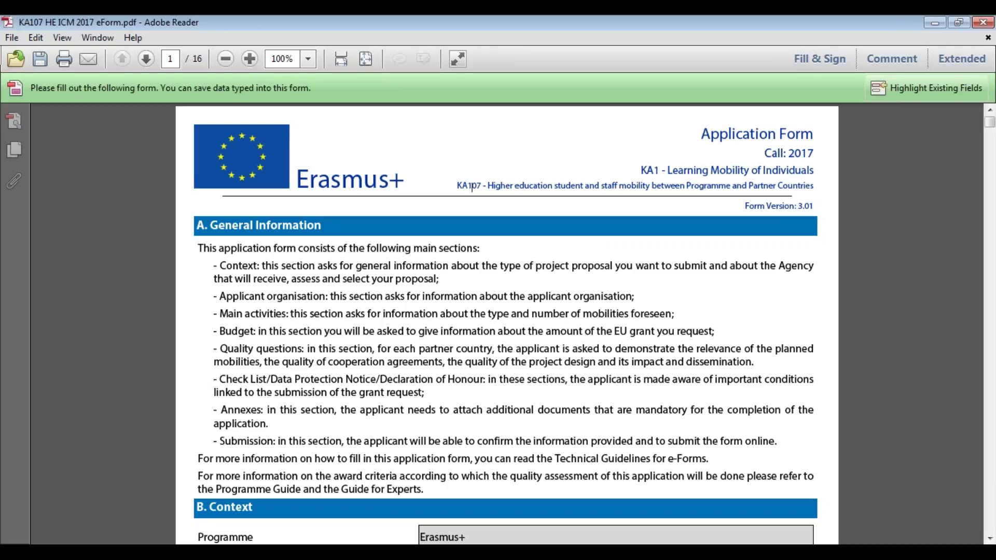
Set the language used to fill in the form to English in section B. Context.
{"action": "scroll", "coordinate": [506, 323], "scroll_direction": "down", "scroll_amount": 5}
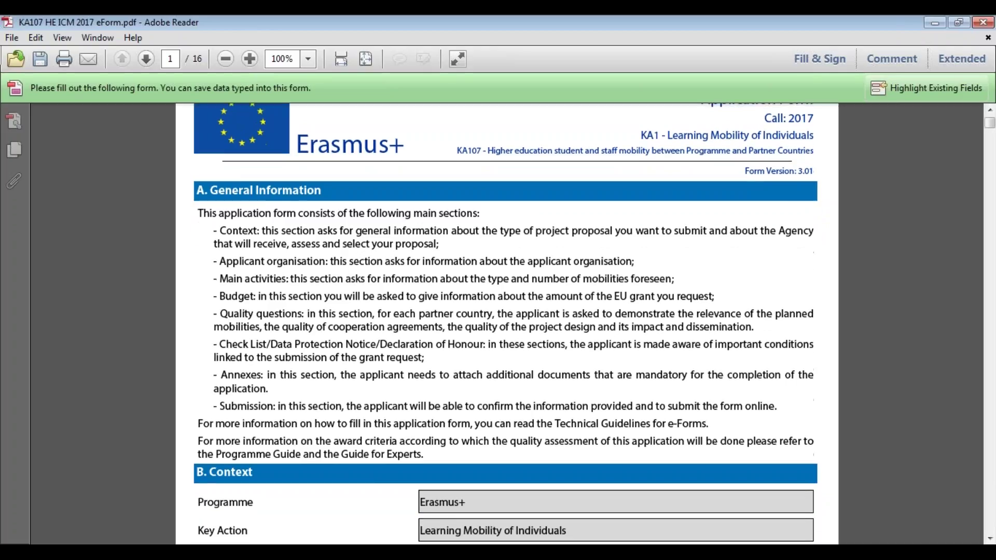
{"action": "scroll", "coordinate": [506, 323], "scroll_direction": "down", "scroll_amount": 3}
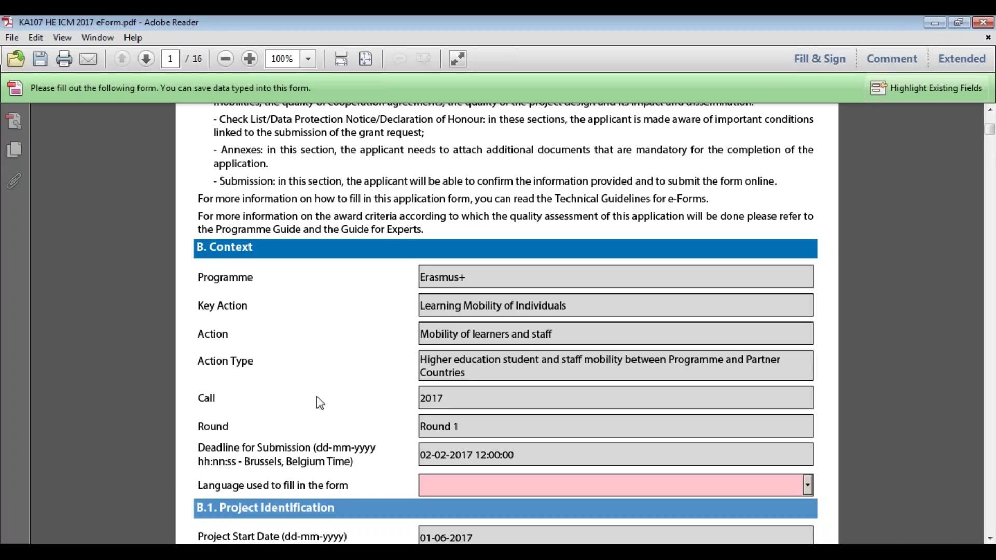
{"action": "left_click_drag", "start_coordinate": [260, 280], "coordinate": [226, 306]}
{"action": "left_click", "coordinate": [233, 360]}
{"action": "left_click", "coordinate": [808, 485]}
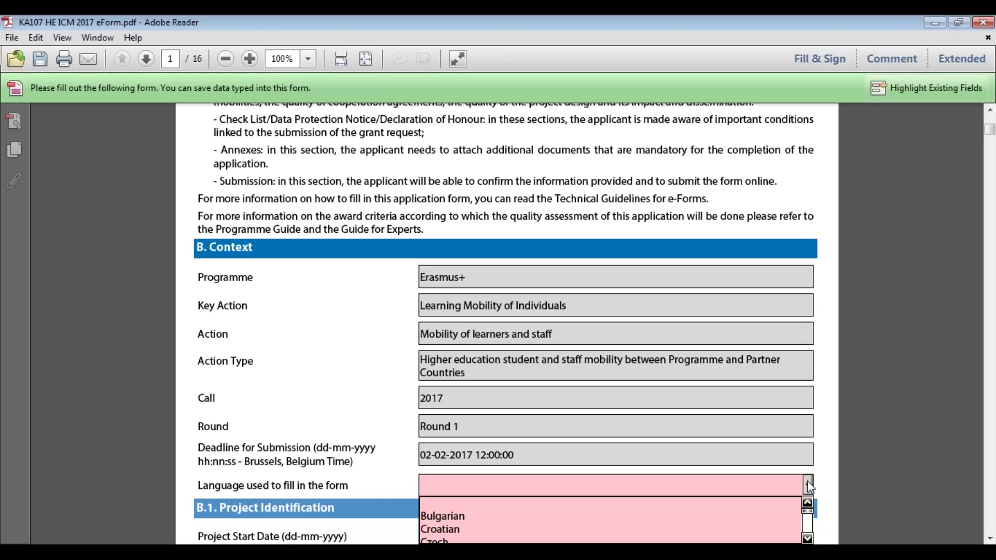
{"action": "type", "text": "English"}
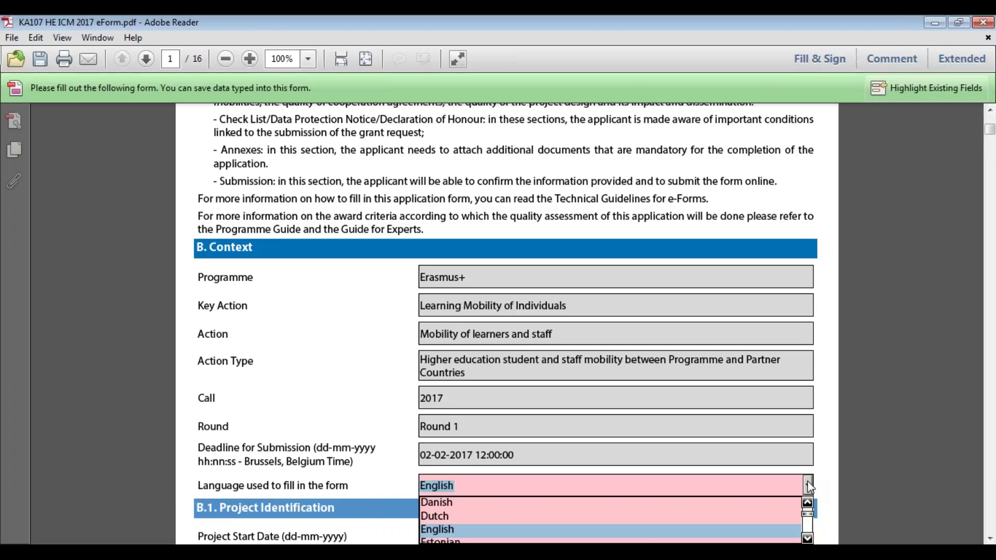
{"action": "left_click", "coordinate": [809, 488]}
Set the project total duration to 16 months in section B.1 and check the project end date.
{"action": "scroll", "coordinate": [985, 523], "scroll_direction": "down", "scroll_amount": 1}
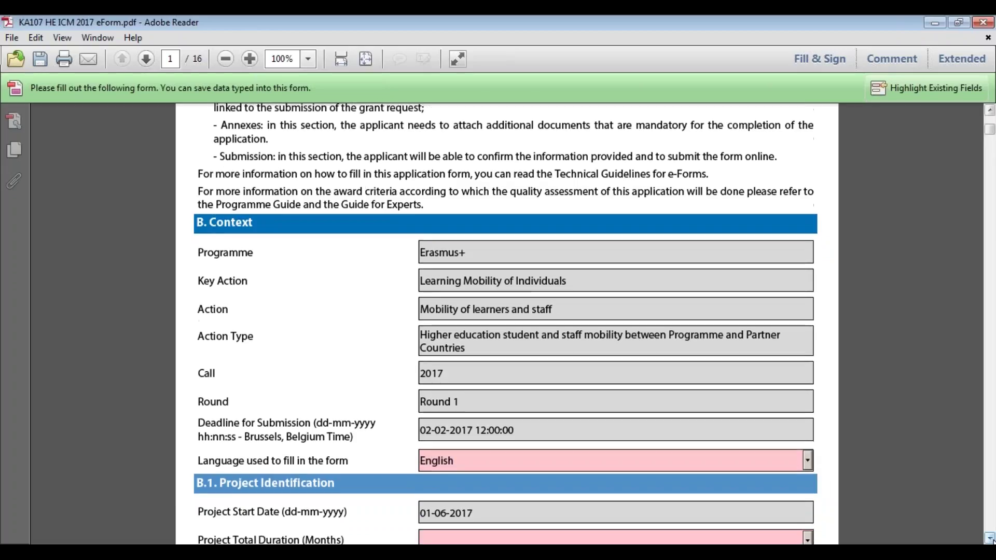
{"action": "scroll", "coordinate": [505, 324], "scroll_direction": "down", "scroll_amount": 6}
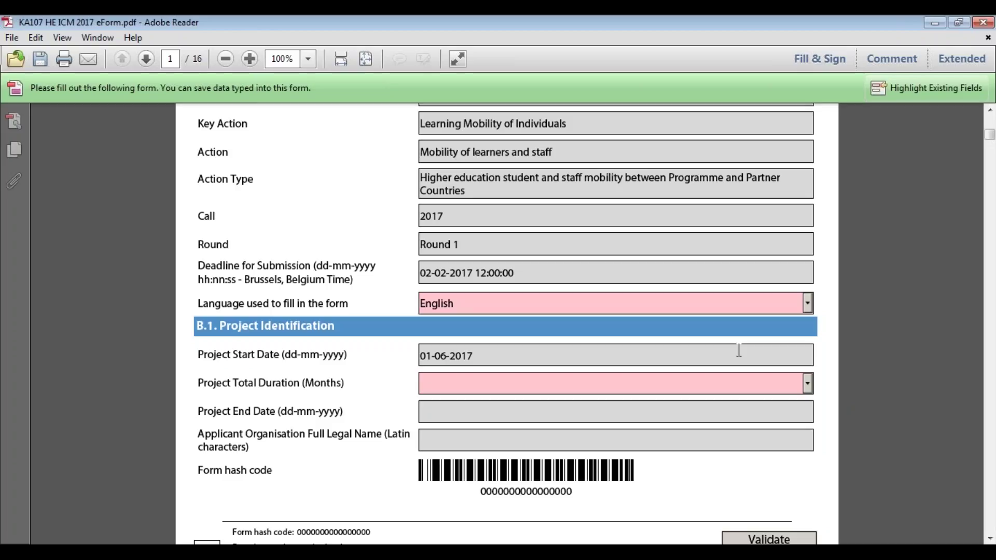
{"action": "left_click", "coordinate": [807, 389]}
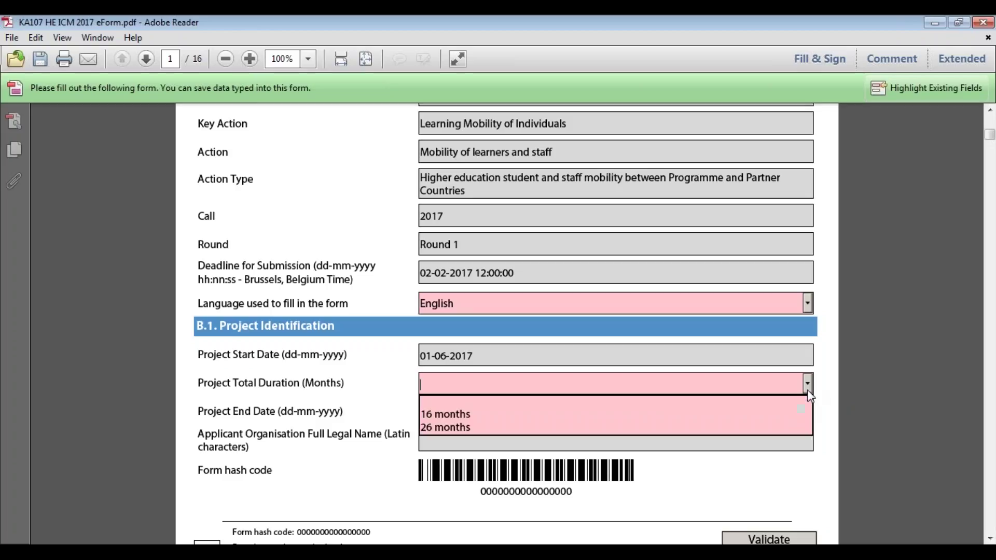
{"action": "left_click", "coordinate": [781, 419]}
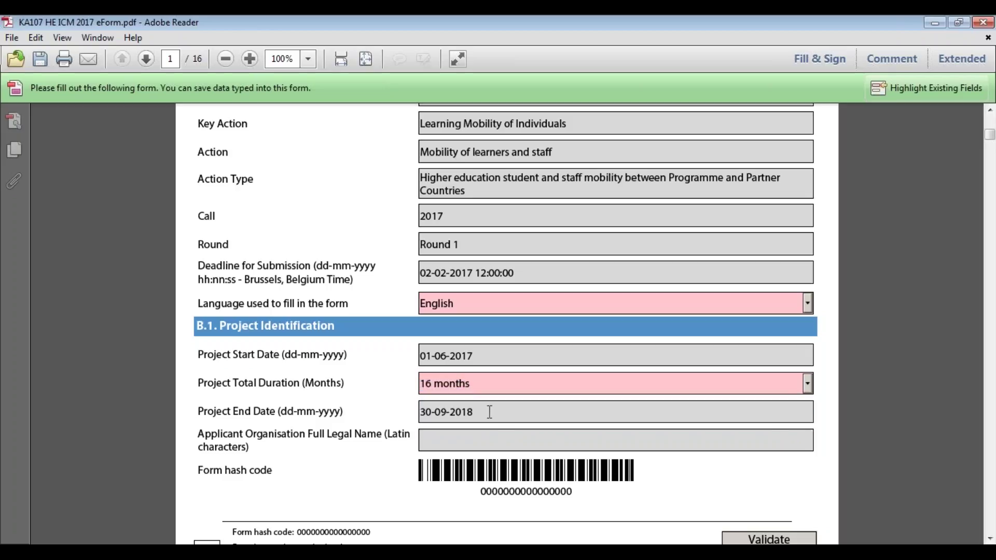
{"action": "left_click_drag", "start_coordinate": [477, 413], "coordinate": [398, 417]}
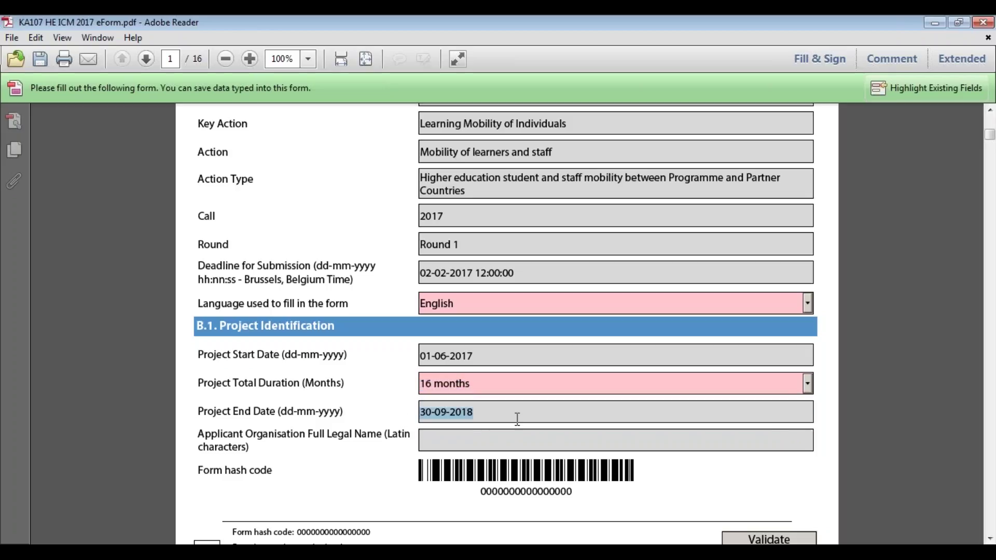
Change the project total duration in section B.1 to 26 months.
{"action": "left_click", "coordinate": [532, 383]}
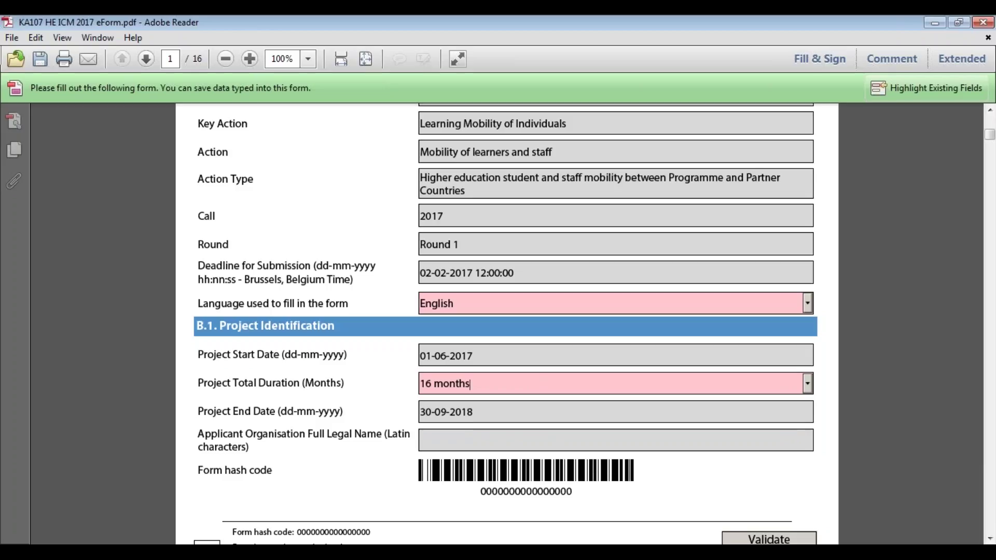
{"action": "key", "text": "alt+Down"}
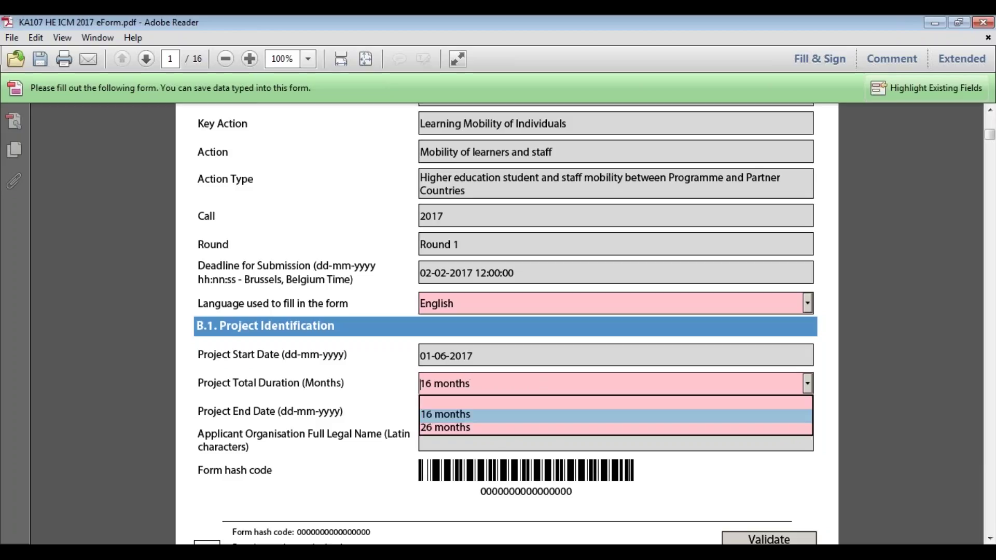
{"action": "left_click", "coordinate": [788, 428]}
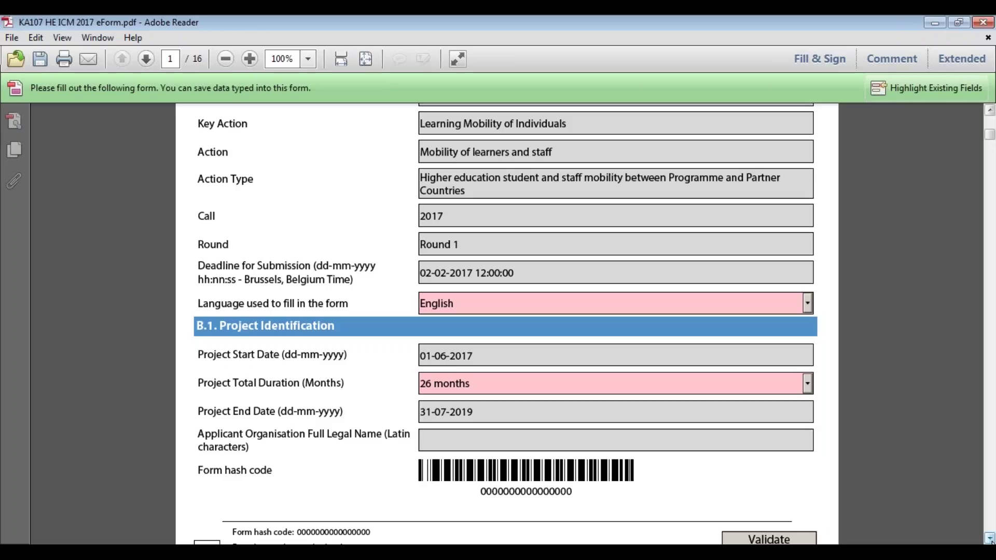
{"action": "left_click", "coordinate": [710, 438]}
Set the National Agency identification in section B.2 to UK01 (UNITED KINGDOM).
{"action": "scroll", "coordinate": [989, 539], "scroll_direction": "down", "scroll_amount": 10}
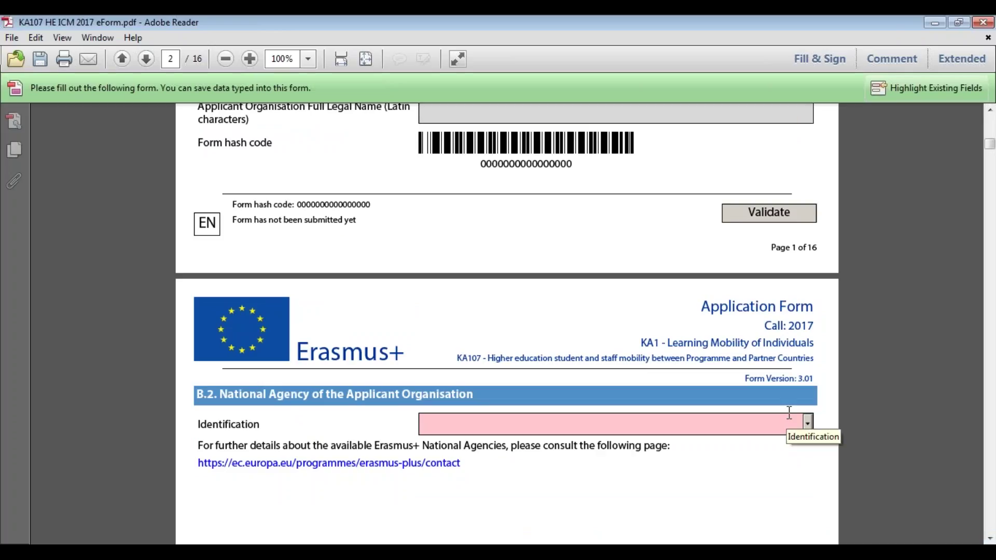
{"action": "left_click", "coordinate": [808, 429]}
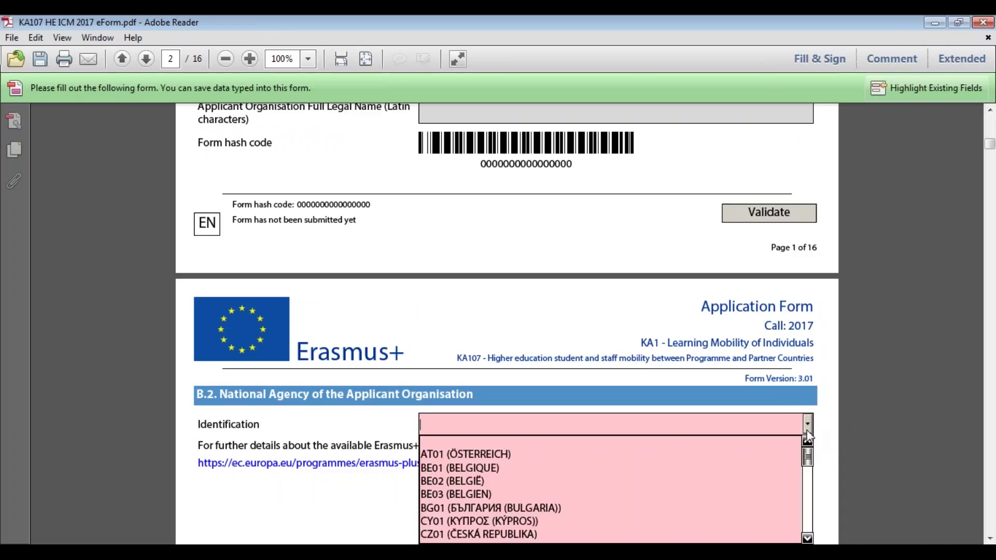
{"action": "key", "text": "End"}
{"action": "left_click", "coordinate": [808, 430]}
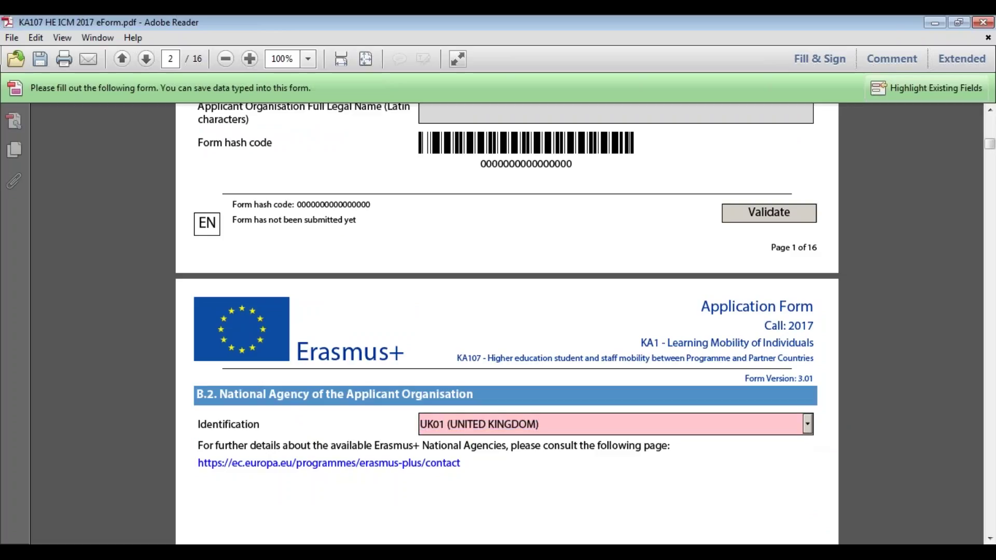
Enter the applicant organisation's PIC in section C and run Check PIC to fill in its details.
{"action": "left_click", "coordinate": [989, 538]}
{"action": "left_click_drag", "start_coordinate": [988, 538], "coordinate": [989, 538]}
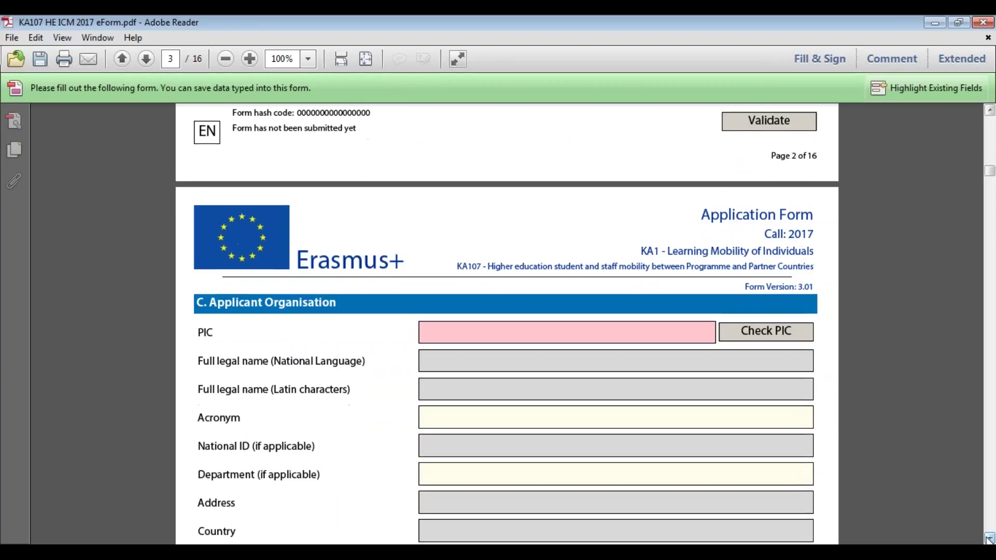
{"action": "key", "text": "Tab"}
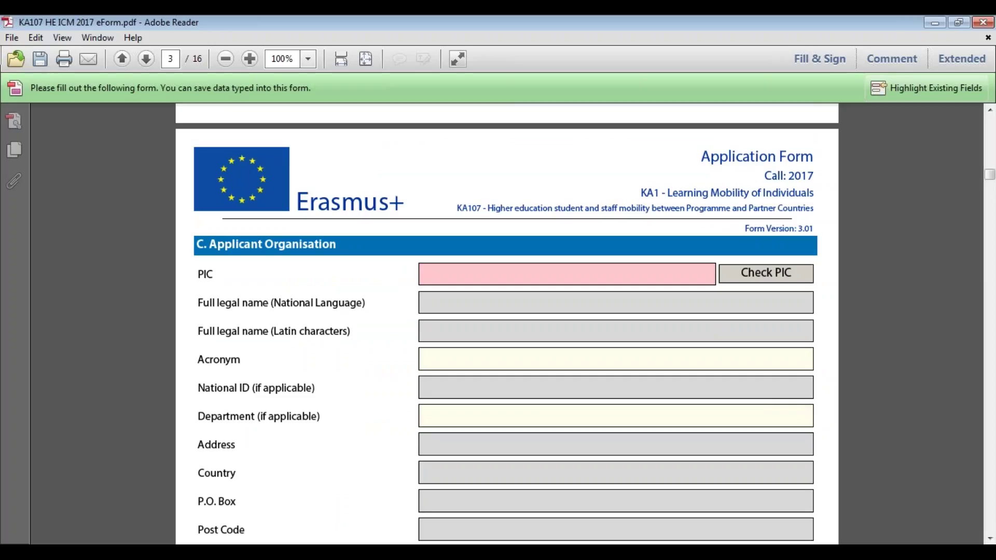
{"action": "type", "text": "949701296"}
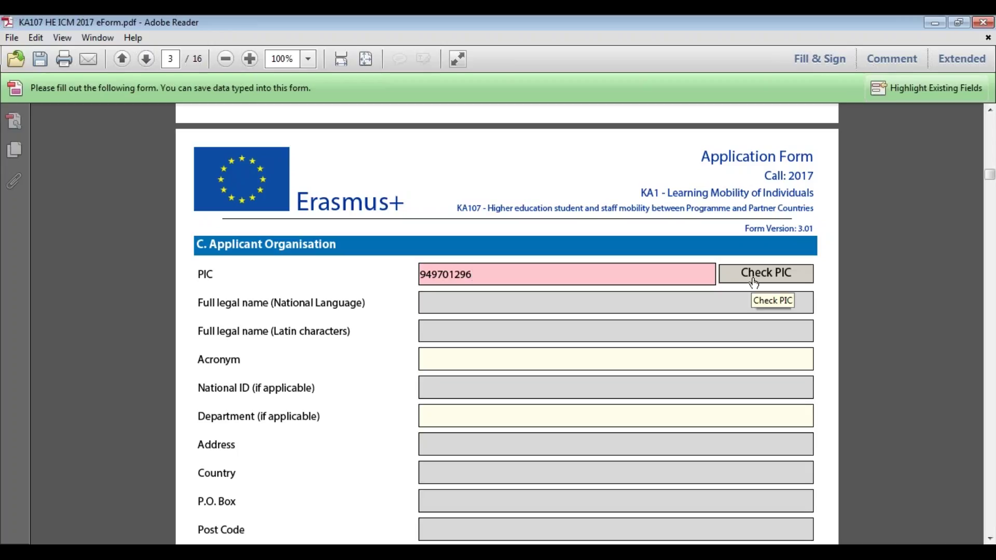
{"action": "left_click", "coordinate": [754, 283]}
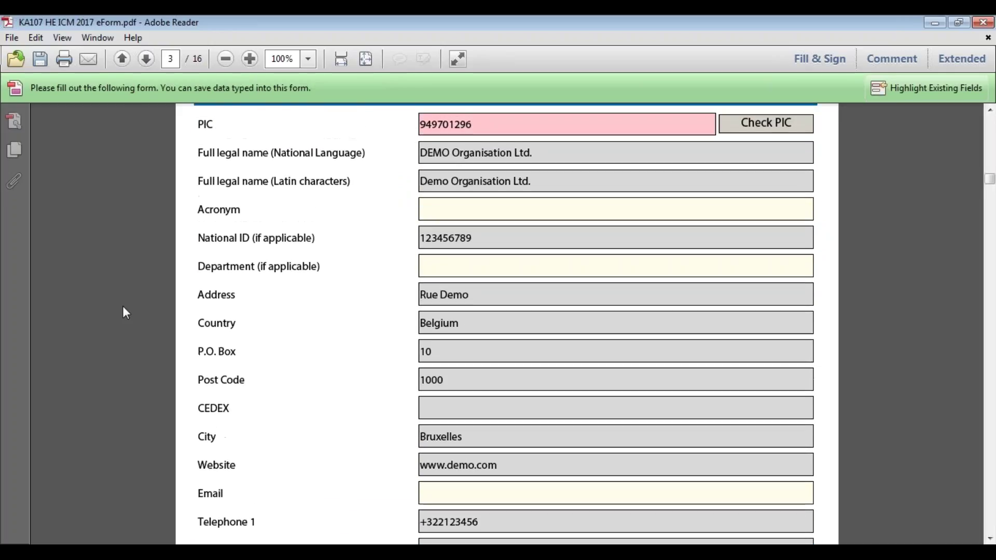
Examine the applicant organisation details filled in section C, including the empty CEDEX field.
{"action": "scroll", "coordinate": [123, 306], "scroll_direction": "down", "scroll_amount": 1}
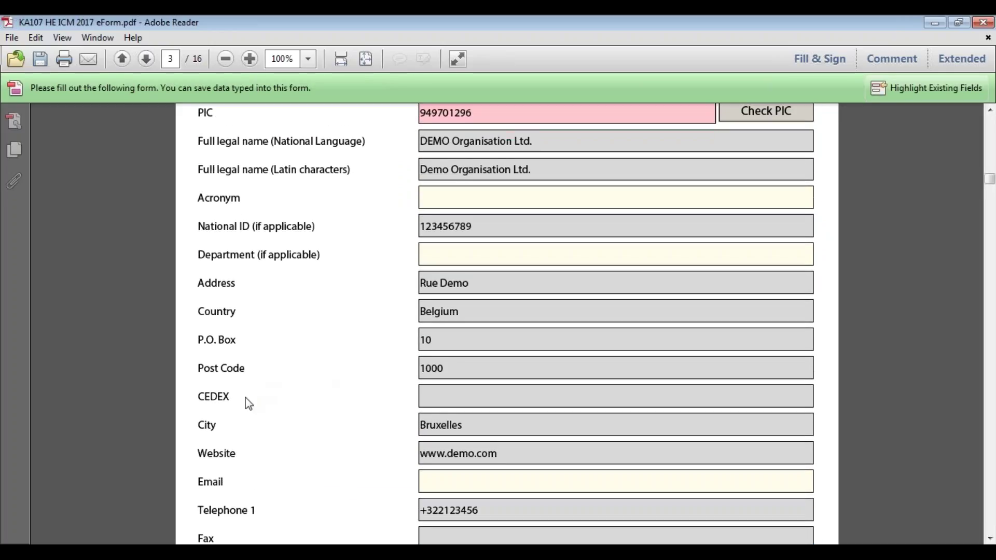
{"action": "left_click_drag", "start_coordinate": [228, 402], "coordinate": [208, 400]}
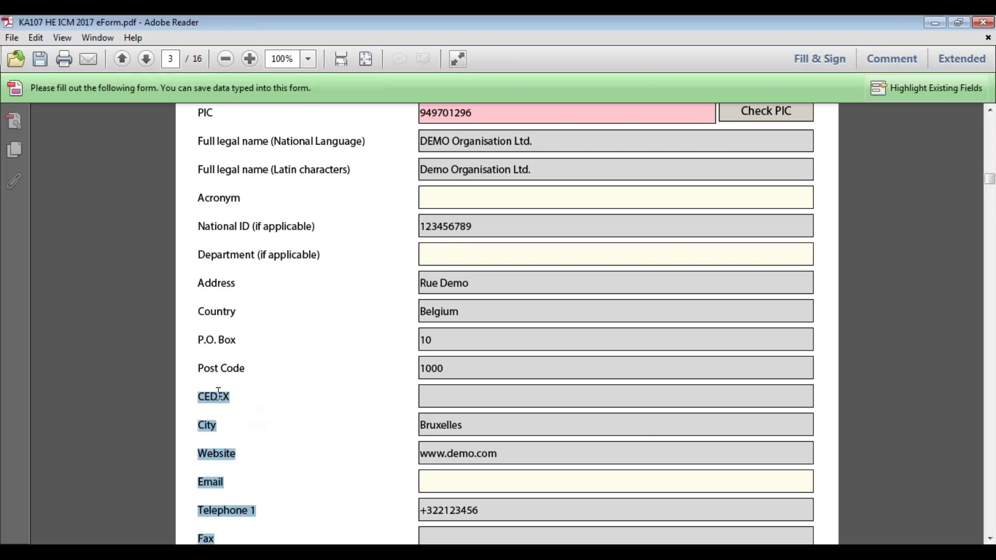
{"action": "left_click", "coordinate": [217, 399]}
{"action": "double_click", "coordinate": [217, 399]}
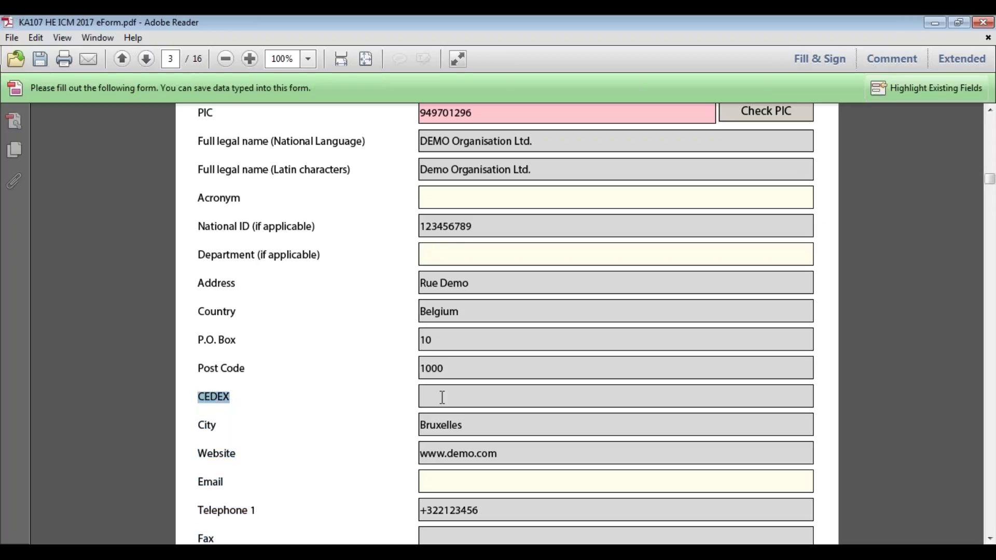
{"action": "left_click", "coordinate": [222, 403]}
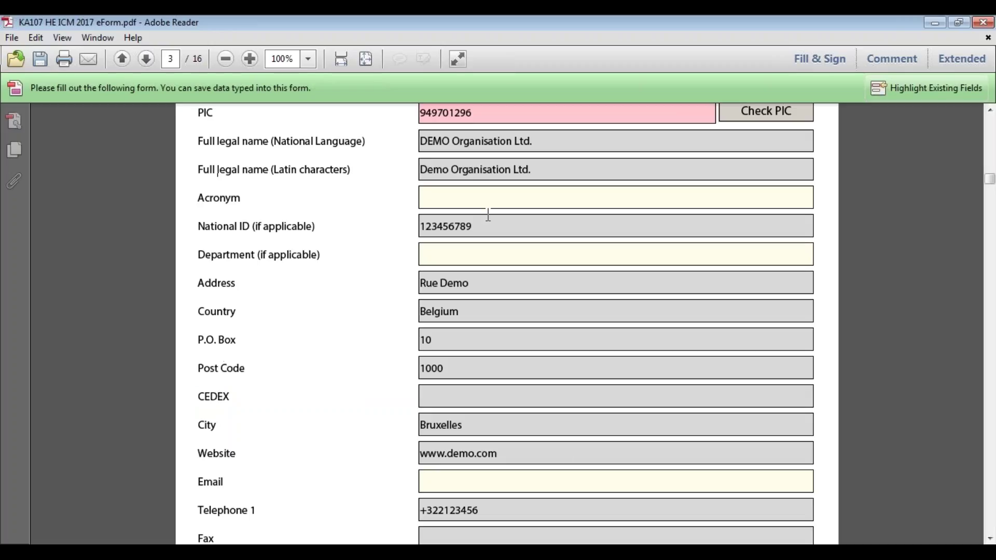
{"action": "left_click", "coordinate": [482, 244]}
Check the Applicant Organisation Full Legal Name (Latin characters) entry in section B.1.
{"action": "scroll", "coordinate": [351, 413], "scroll_direction": "up", "scroll_amount": 1}
{"action": "scroll", "coordinate": [350, 413], "scroll_direction": "up", "scroll_amount": 2}
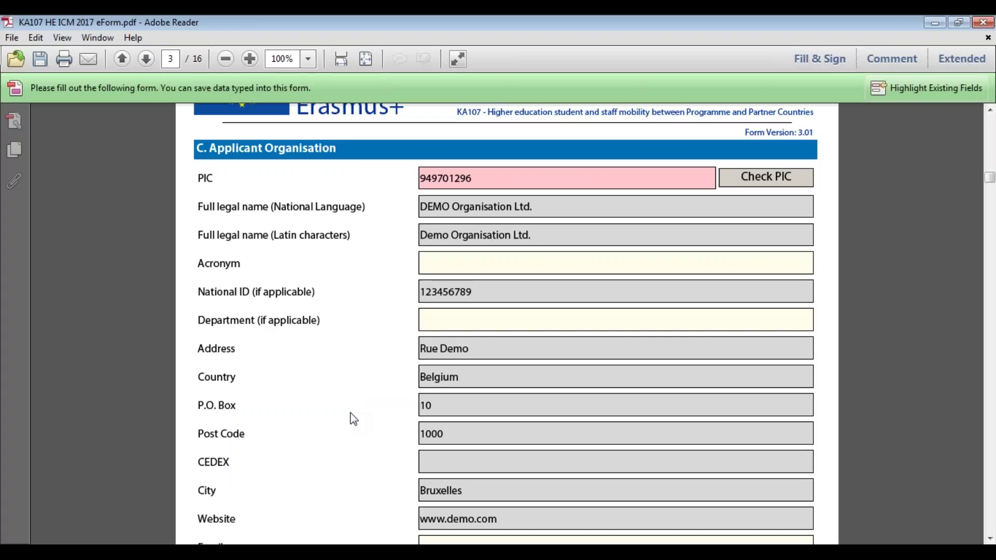
{"action": "scroll", "coordinate": [351, 413], "scroll_direction": "up", "scroll_amount": 5}
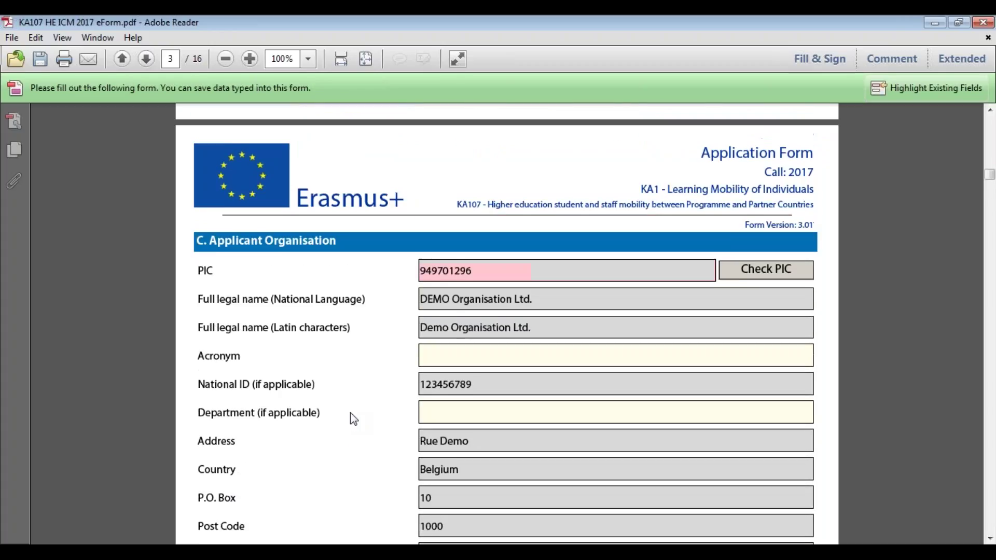
{"action": "scroll", "coordinate": [351, 419], "scroll_direction": "up", "scroll_amount": 10}
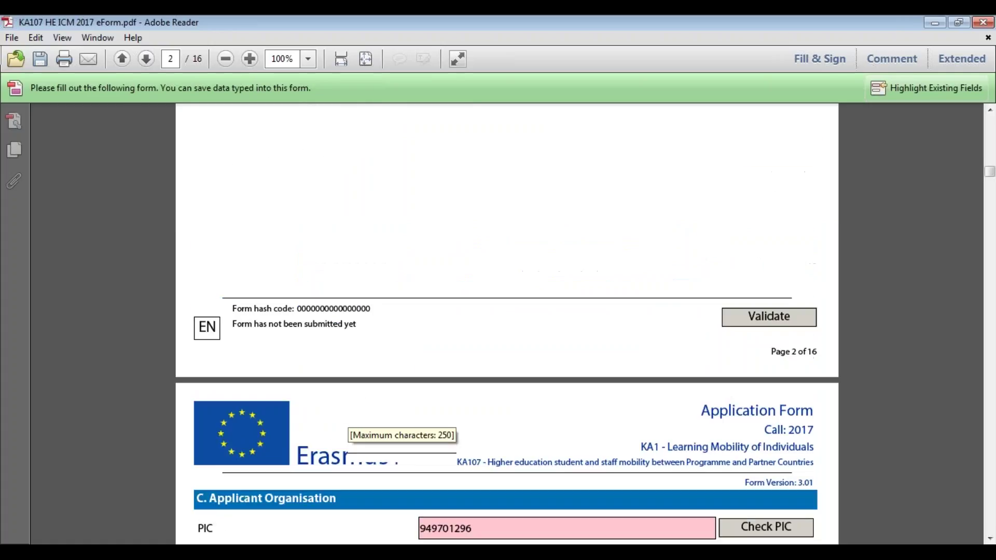
{"action": "scroll", "coordinate": [506, 324], "scroll_direction": "up", "scroll_amount": 14}
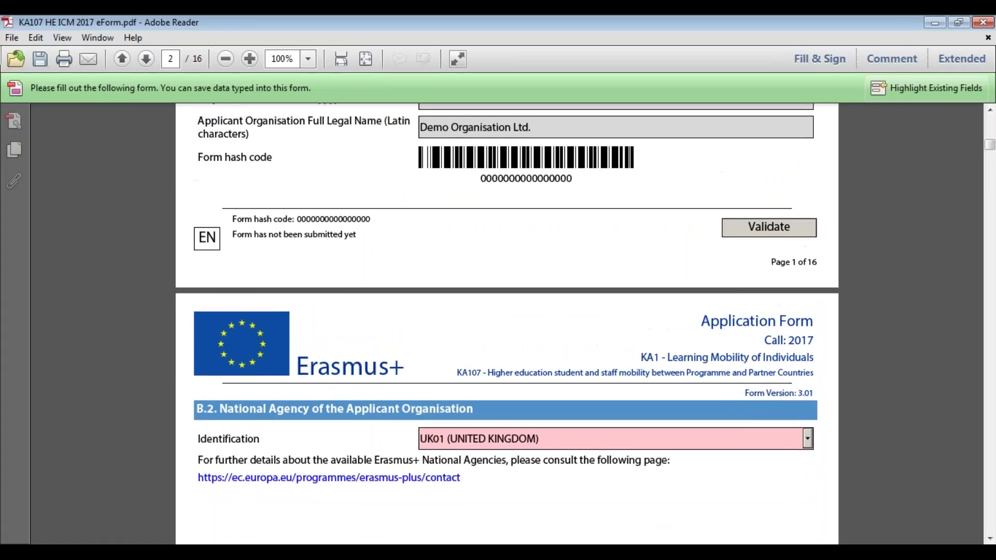
{"action": "scroll", "coordinate": [507, 323], "scroll_direction": "up", "scroll_amount": 3}
{"action": "left_click_drag", "start_coordinate": [250, 204], "coordinate": [199, 192]}
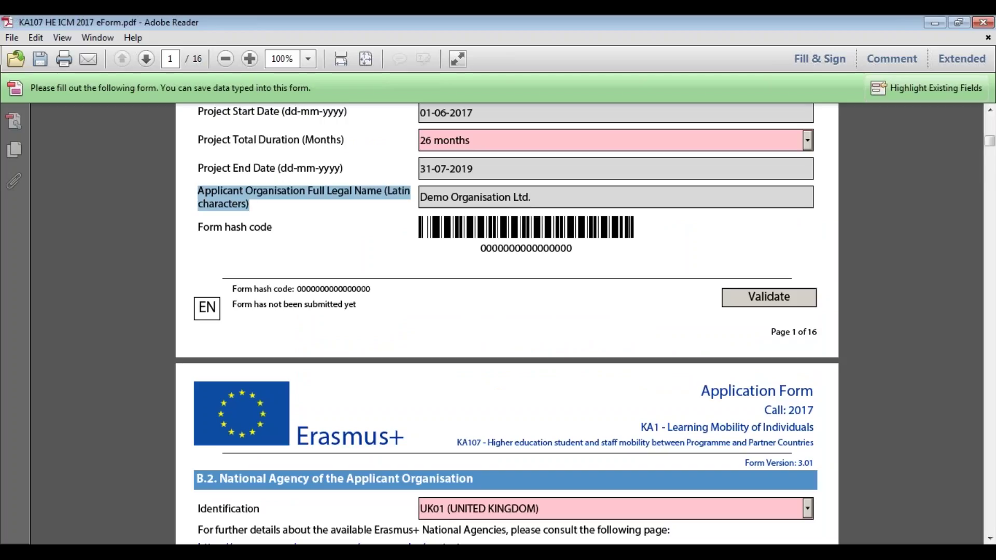
{"action": "left_click", "coordinate": [198, 192]}
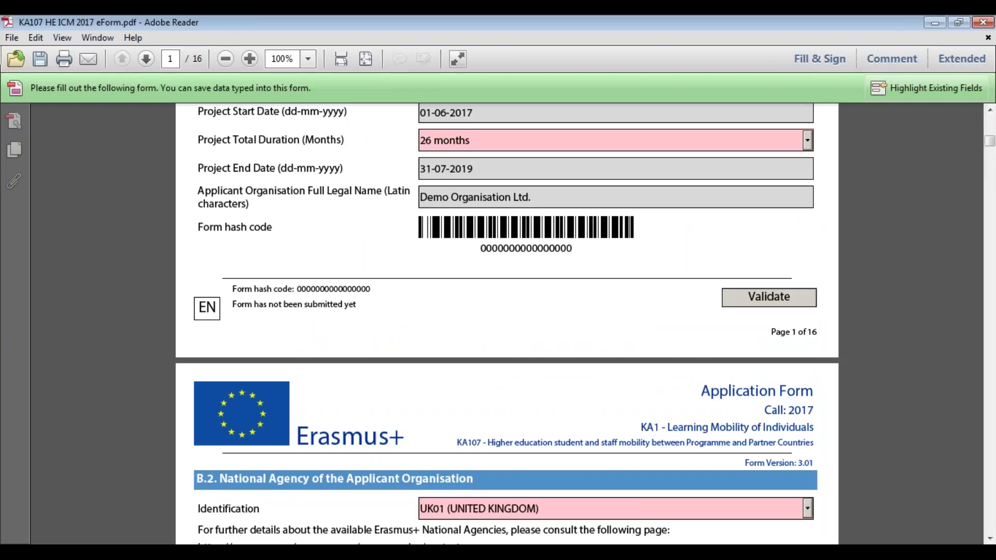
{"action": "scroll", "coordinate": [507, 323], "scroll_direction": "up", "scroll_amount": 1}
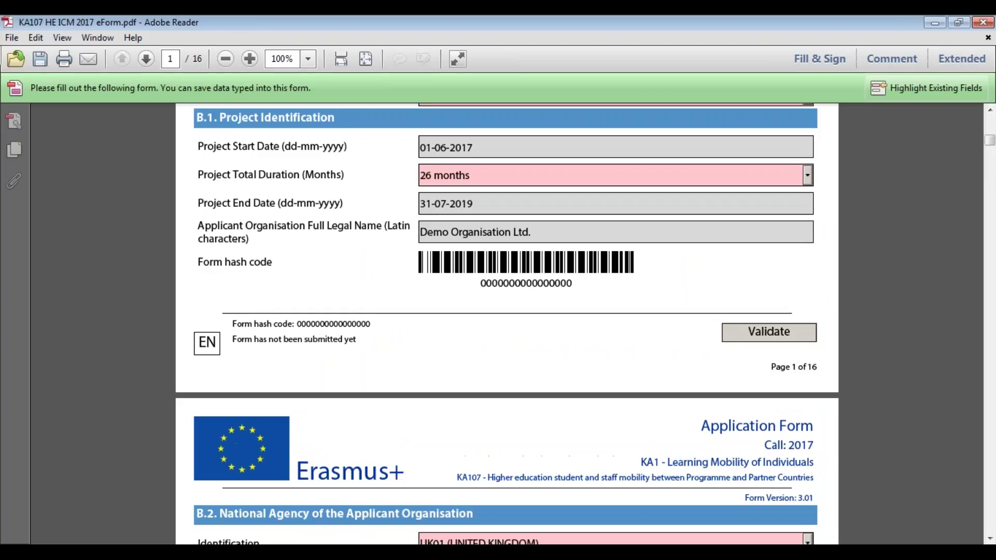
Set the Type of Organisation in section C.1 Profile to Higher education institution (tertiary level).
{"action": "scroll", "coordinate": [506, 324], "scroll_direction": "down", "scroll_amount": 5}
{"action": "scroll", "coordinate": [507, 323], "scroll_direction": "down", "scroll_amount": 3}
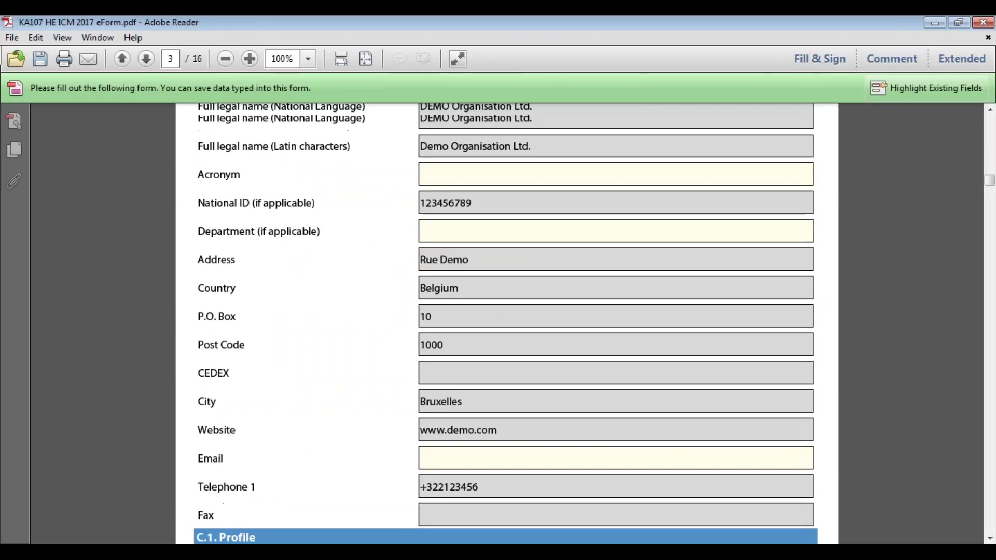
{"action": "scroll", "coordinate": [507, 324], "scroll_direction": "up", "scroll_amount": 1}
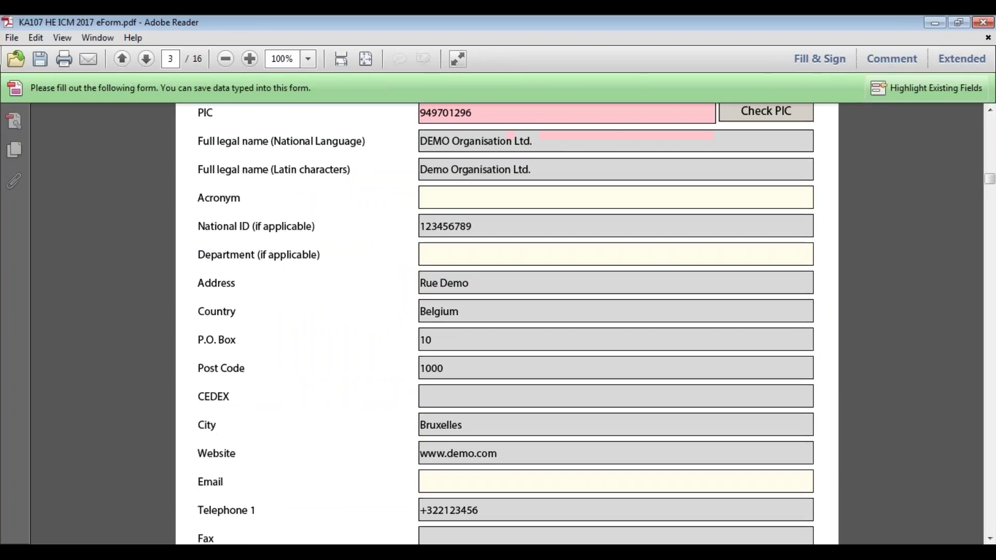
{"action": "scroll", "coordinate": [507, 323], "scroll_direction": "up", "scroll_amount": 1}
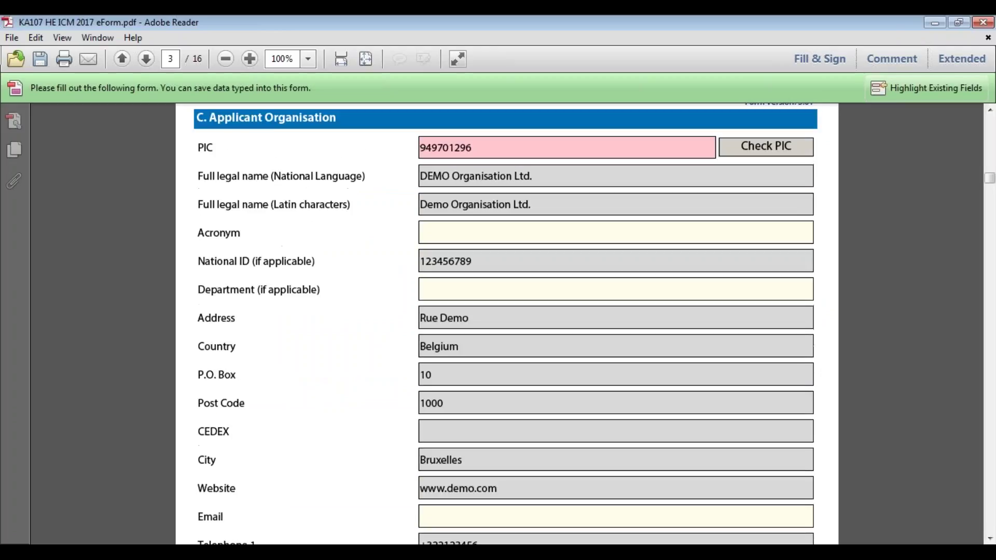
{"action": "scroll", "coordinate": [507, 324], "scroll_direction": "down", "scroll_amount": 2}
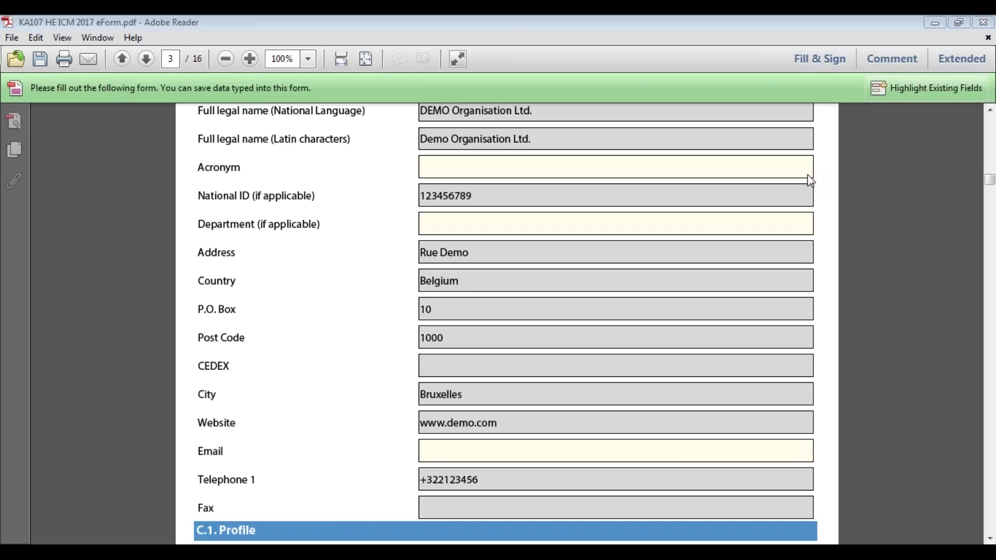
{"action": "scroll", "coordinate": [175, 374], "scroll_direction": "down", "scroll_amount": 5}
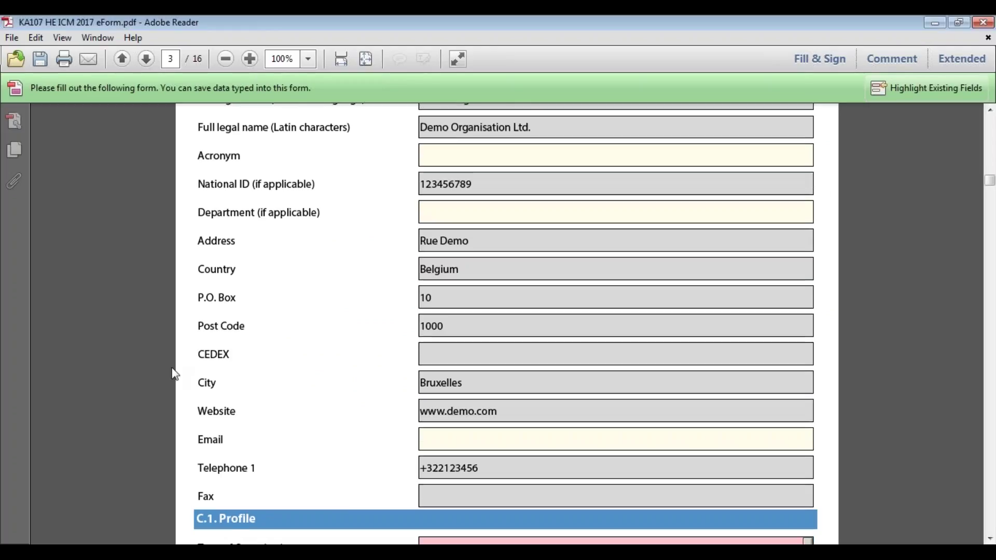
{"action": "scroll", "coordinate": [174, 374], "scroll_direction": "up", "scroll_amount": 1}
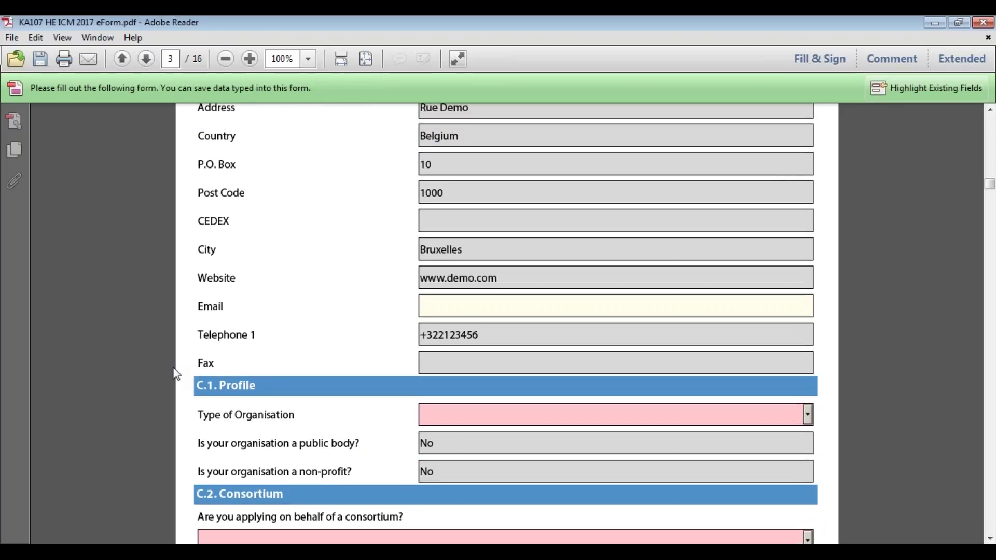
{"action": "left_click", "coordinate": [808, 416]}
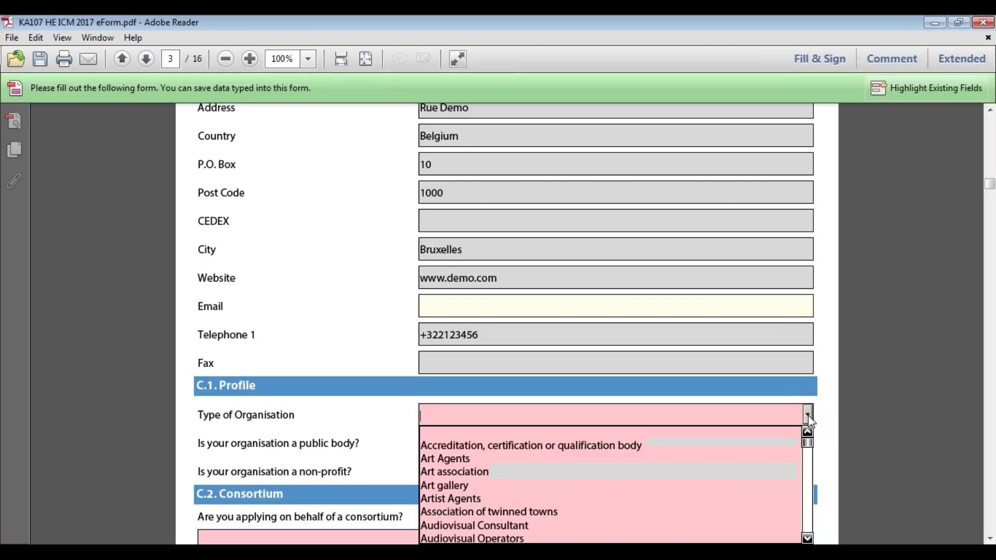
{"action": "key", "text": "g"}
{"action": "key", "text": "h"}
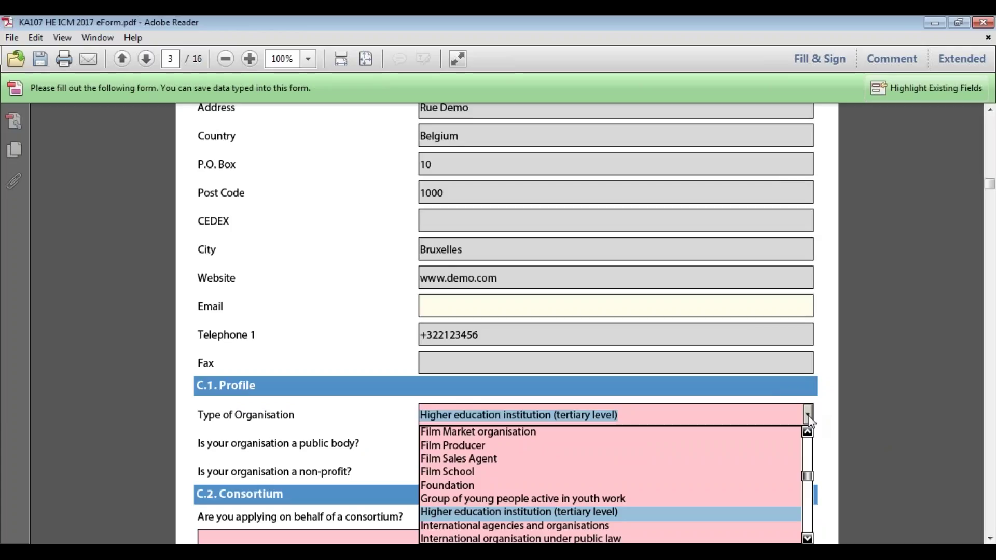
{"action": "key", "text": "Return"}
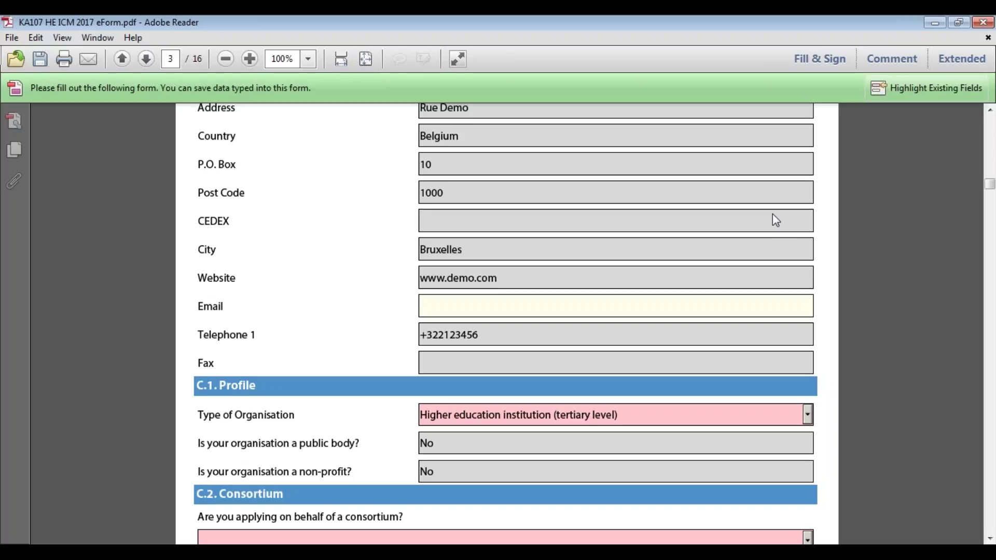
Answer No to the question about applying on behalf of a consortium in section C.2.
{"action": "left_click", "coordinate": [990, 539]}
{"action": "left_click", "coordinate": [990, 539]}
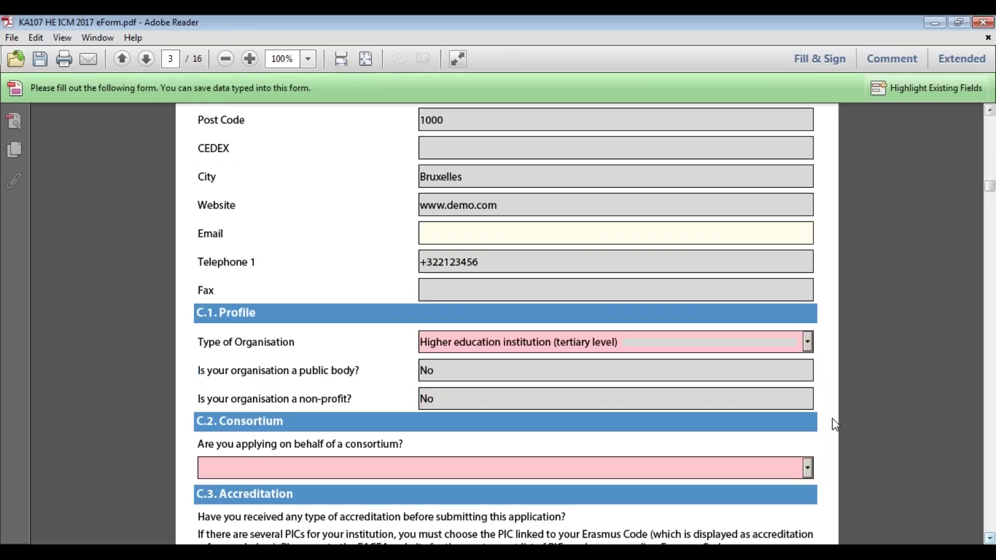
{"action": "left_click", "coordinate": [808, 468]}
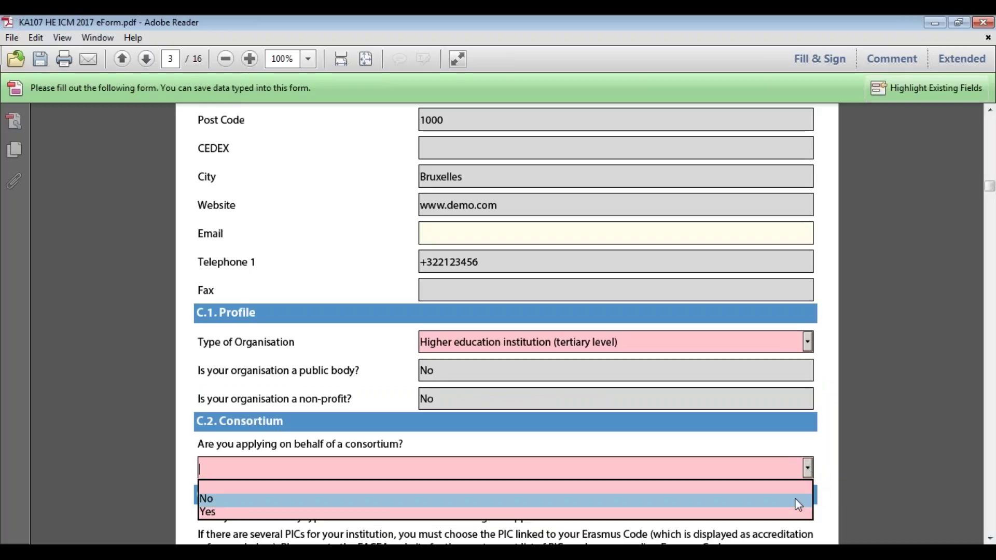
{"action": "left_click", "coordinate": [798, 502]}
Change the consortium answer in section C.2 to Yes and view the accreditation table in section C.3.
{"action": "left_click", "coordinate": [807, 467]}
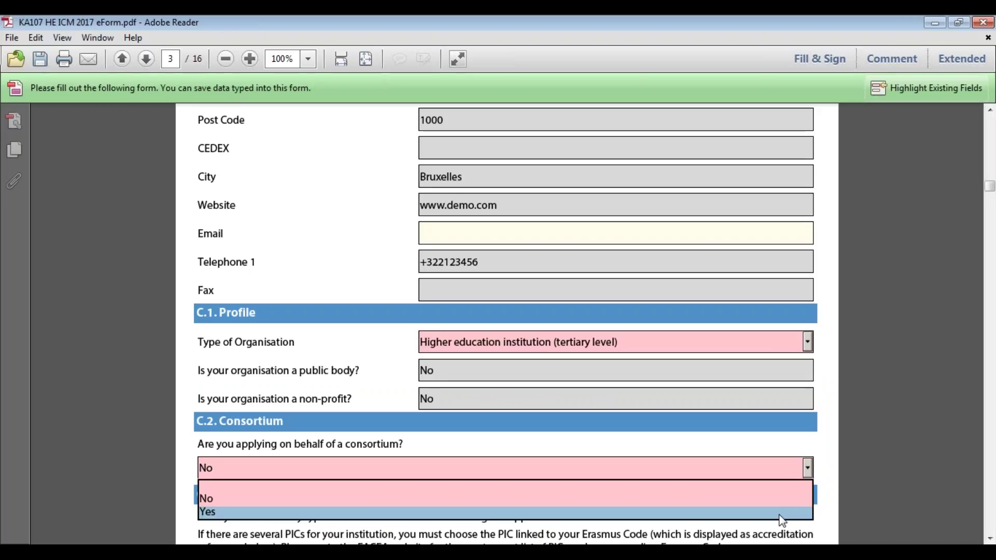
{"action": "left_click", "coordinate": [782, 518]}
{"action": "scroll", "coordinate": [811, 440], "scroll_direction": "down", "scroll_amount": 3}
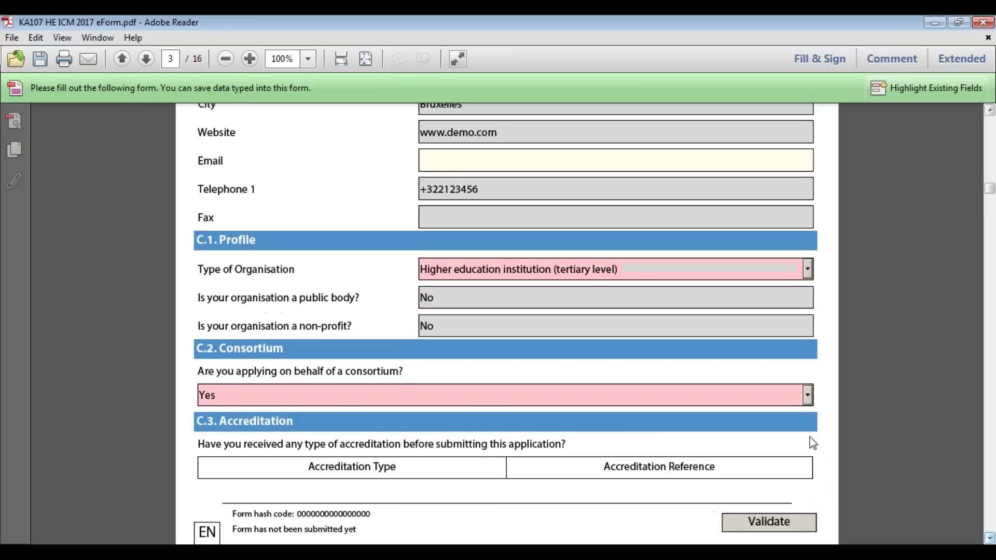
{"action": "scroll", "coordinate": [969, 518], "scroll_direction": "down", "scroll_amount": 5}
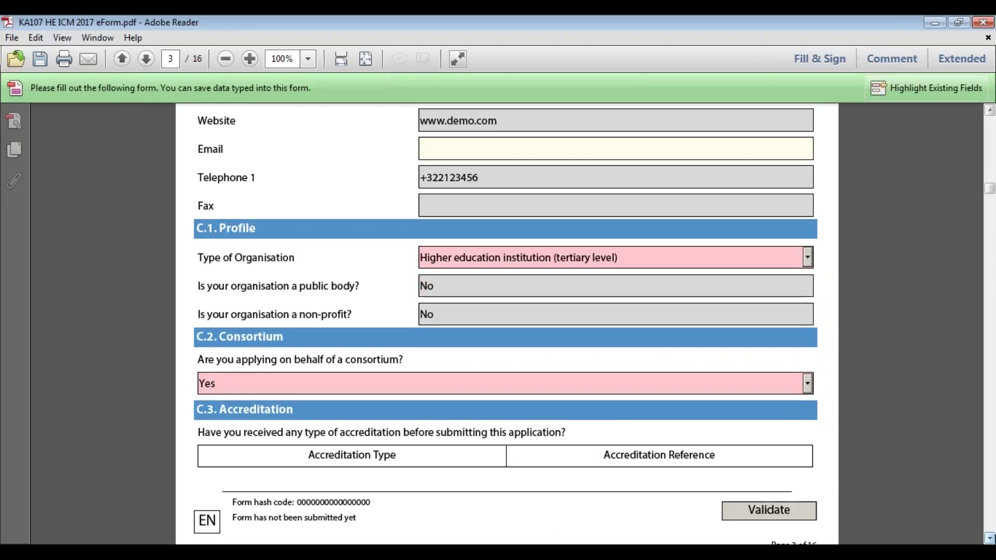
{"action": "scroll", "coordinate": [675, 365], "scroll_direction": "down", "scroll_amount": 2}
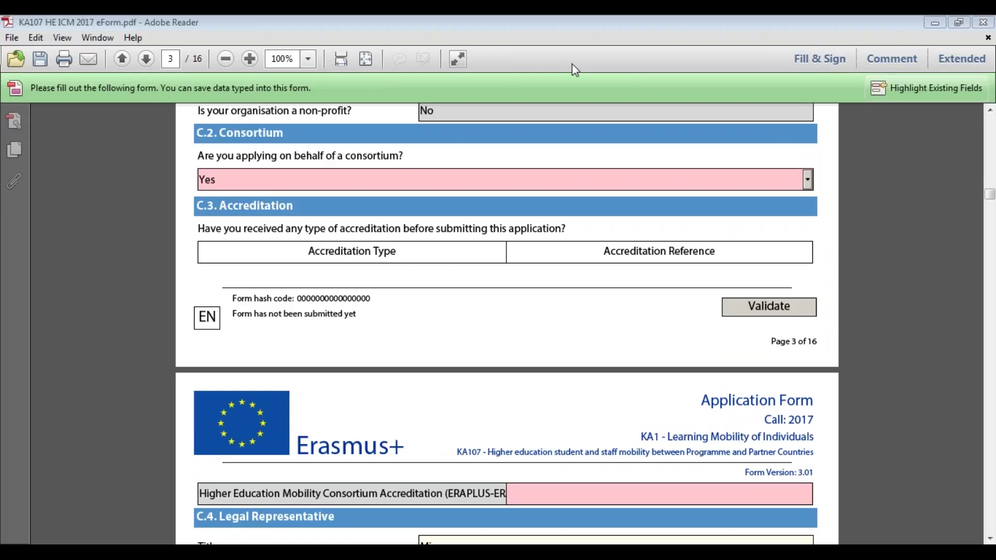
Clear the consortium answer in section C.2 to compare the accreditation type in section C.3, and set it back to Yes.
{"action": "left_click", "coordinate": [807, 183]}
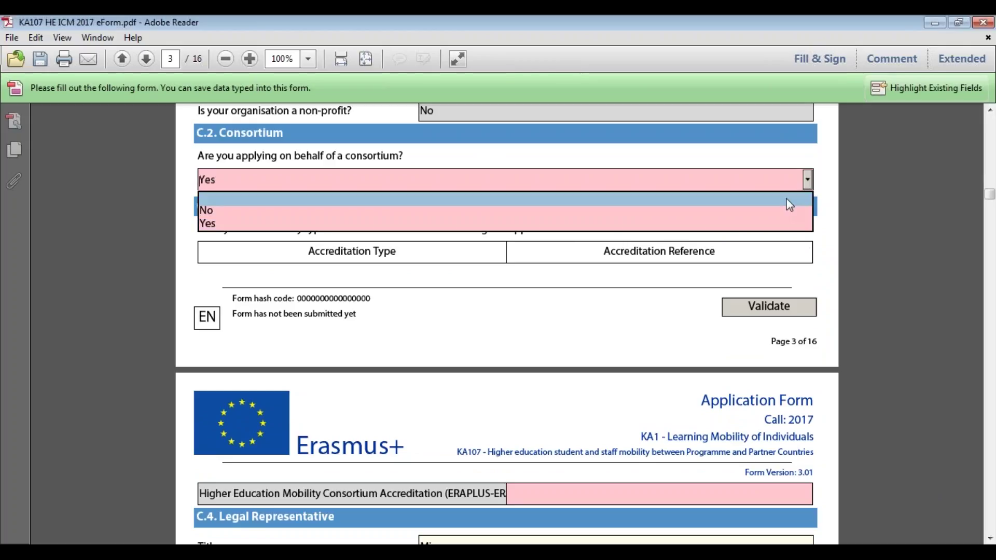
{"action": "left_click", "coordinate": [786, 199]}
{"action": "scroll", "coordinate": [529, 485], "scroll_direction": "down", "scroll_amount": 2}
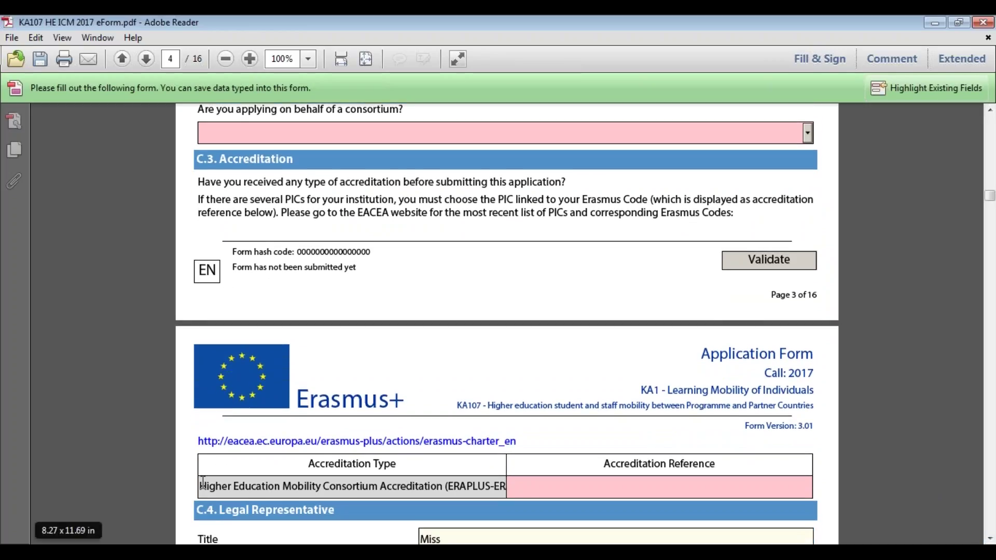
{"action": "left_click", "coordinate": [445, 488], "text": "shift"}
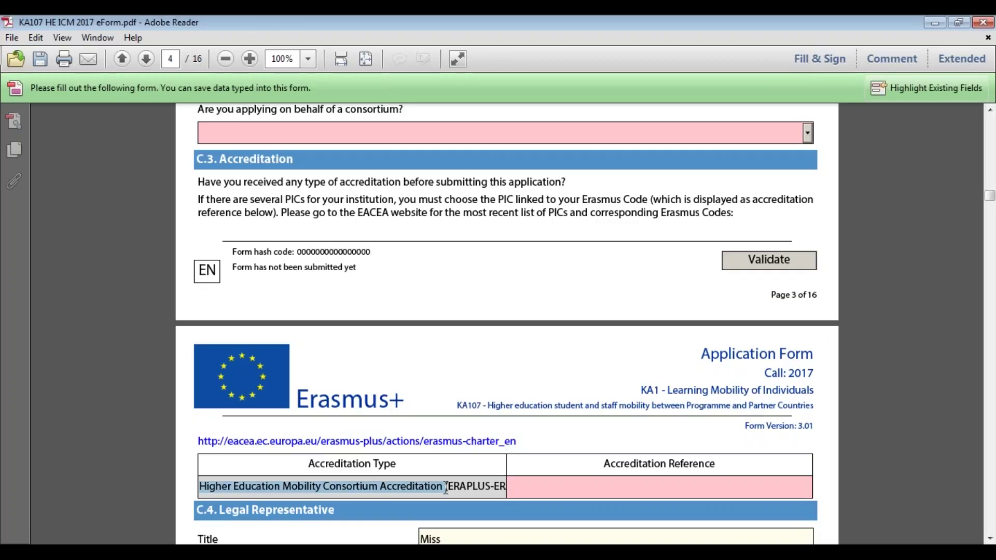
{"action": "left_click", "coordinate": [593, 496]}
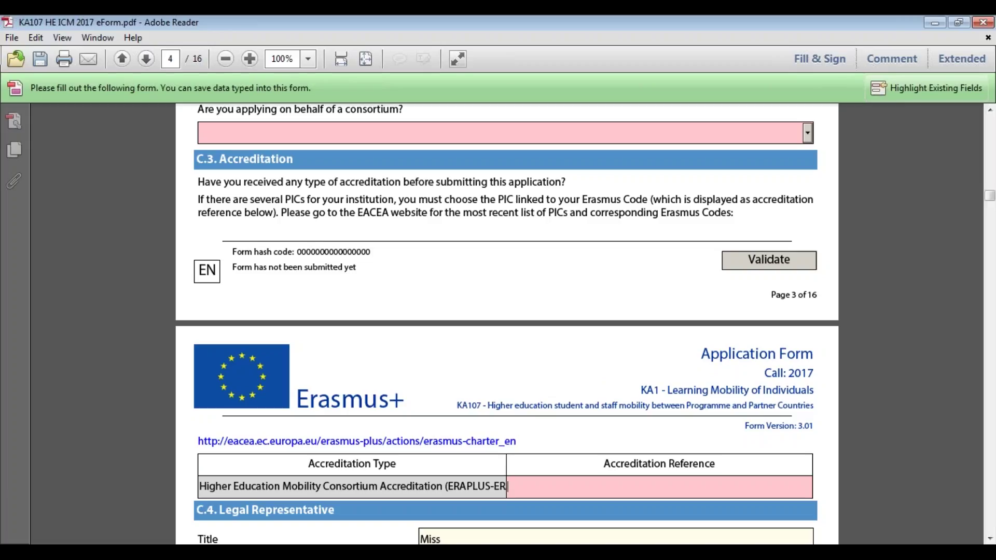
{"action": "left_click", "coordinate": [808, 136]}
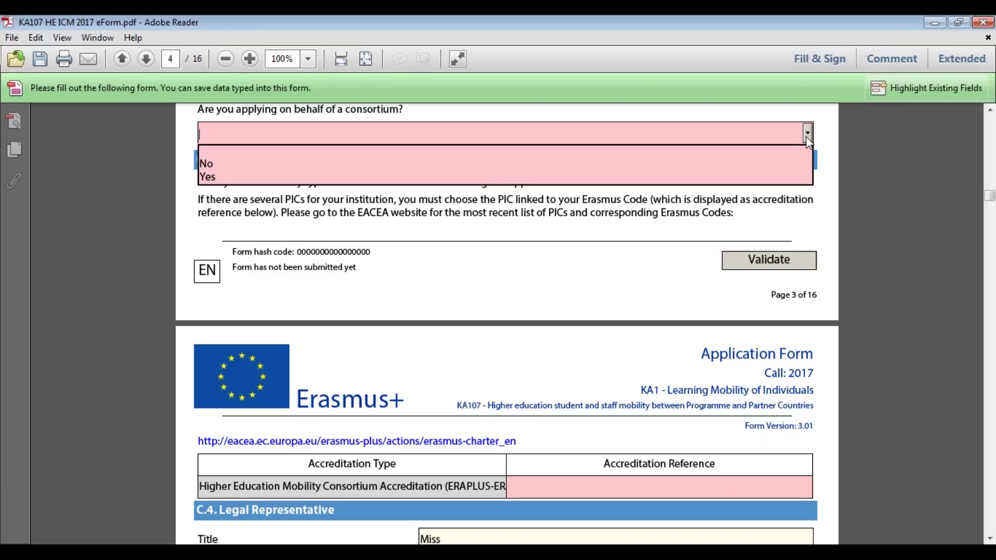
{"action": "left_click", "coordinate": [795, 177]}
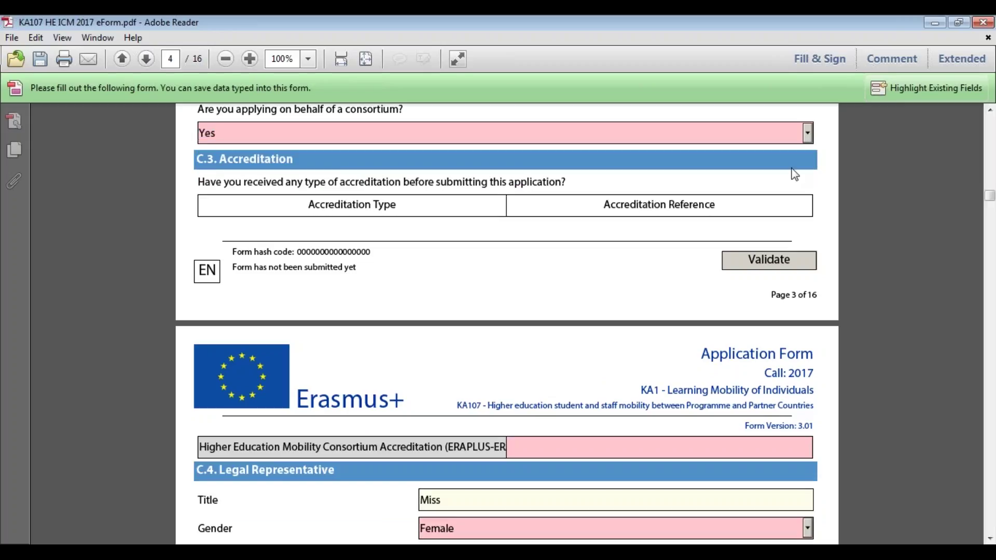
Set the consortium answer in section C.2 to No and check the accreditation type in section C.3.
{"action": "left_click", "coordinate": [807, 133]}
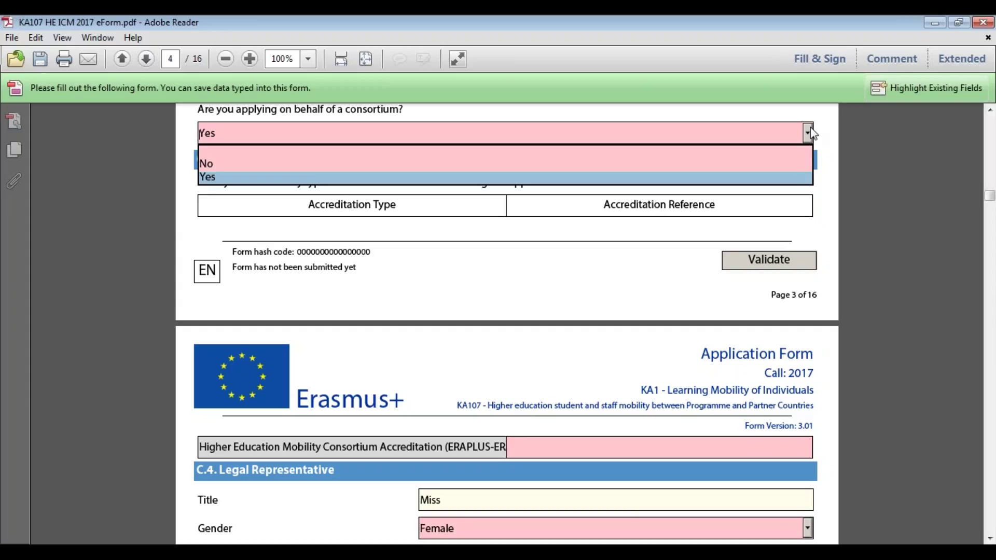
{"action": "left_click", "coordinate": [792, 160]}
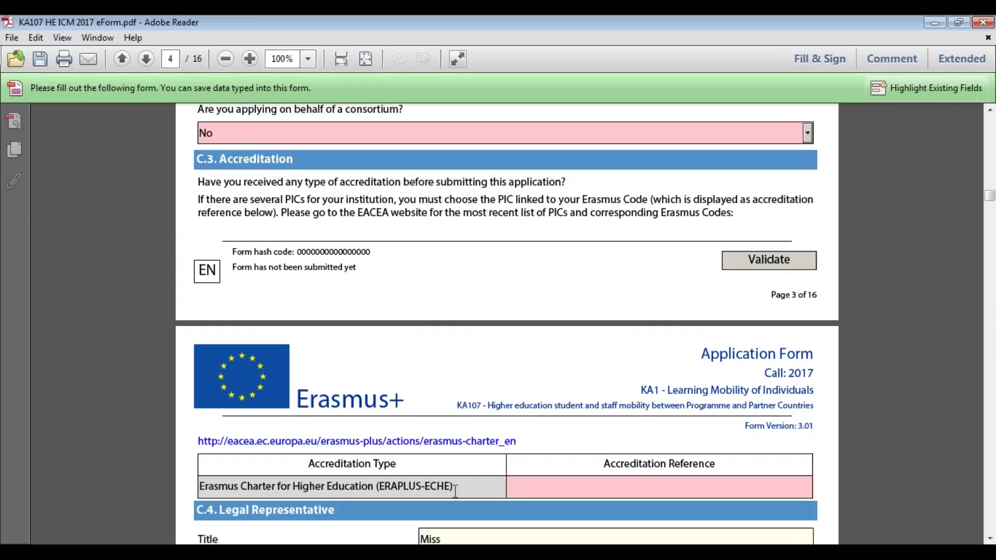
{"action": "left_click_drag", "start_coordinate": [455, 489], "coordinate": [199, 490]}
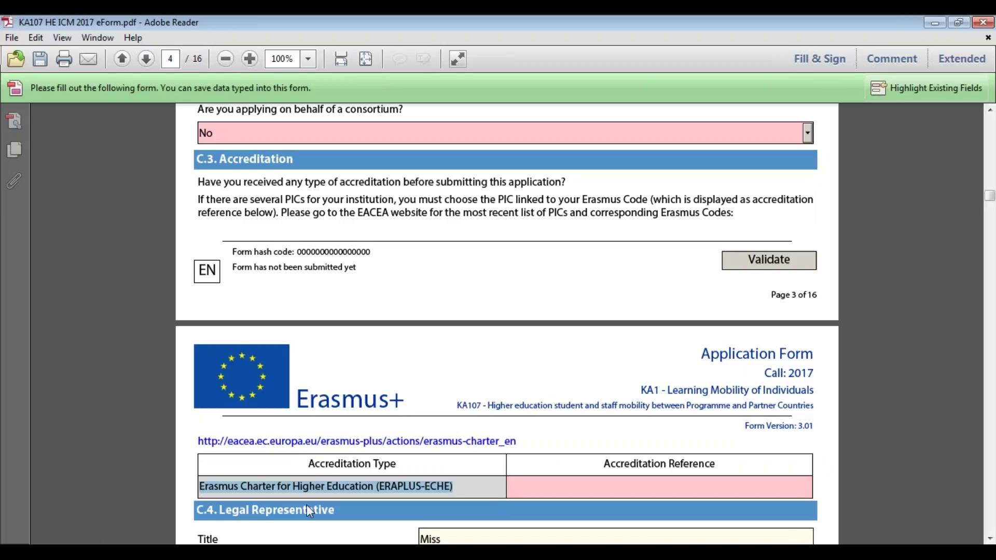
Examine the accreditation reference field in section C.3 and the legal representative details in section C.4.
{"action": "left_click", "coordinate": [523, 480]}
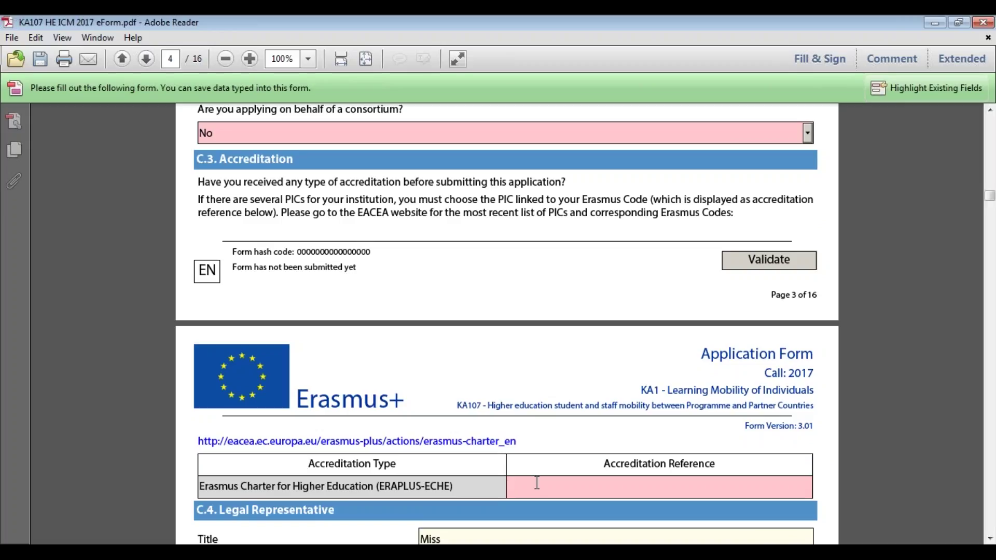
{"action": "left_click", "coordinate": [990, 539]}
{"action": "scroll", "coordinate": [506, 324], "scroll_direction": "down", "scroll_amount": 6}
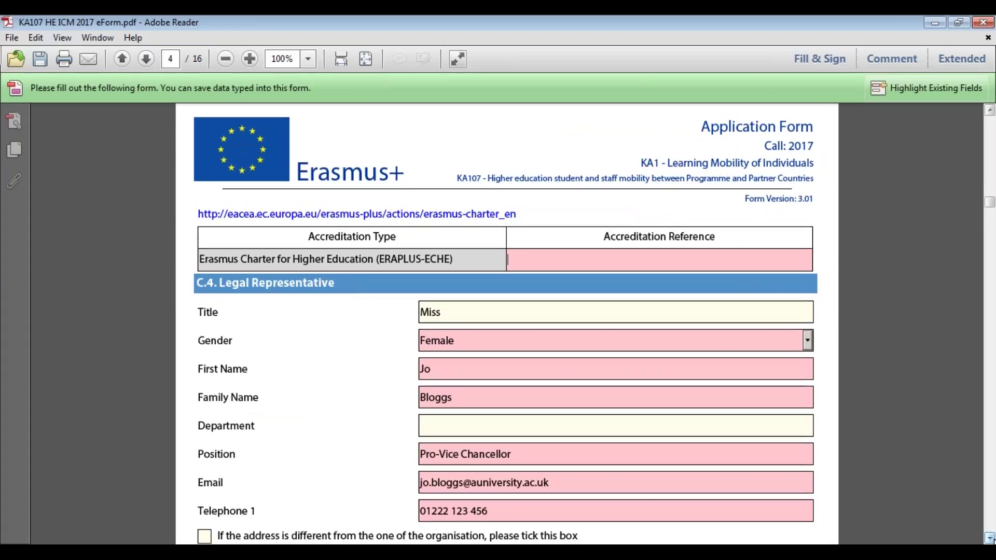
{"action": "scroll", "coordinate": [506, 324], "scroll_direction": "down", "scroll_amount": 3}
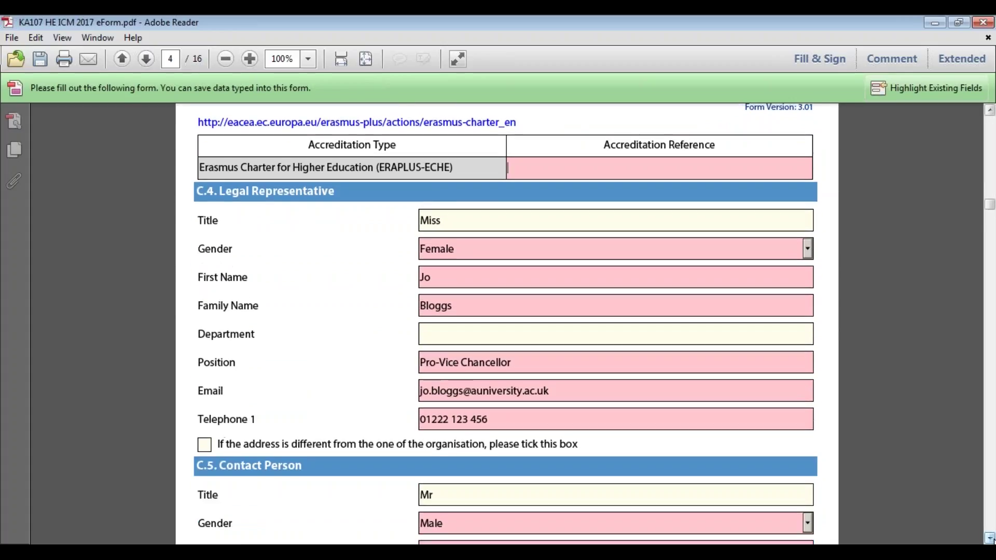
{"action": "left_click", "coordinate": [989, 112]}
{"action": "left_click", "coordinate": [988, 112]}
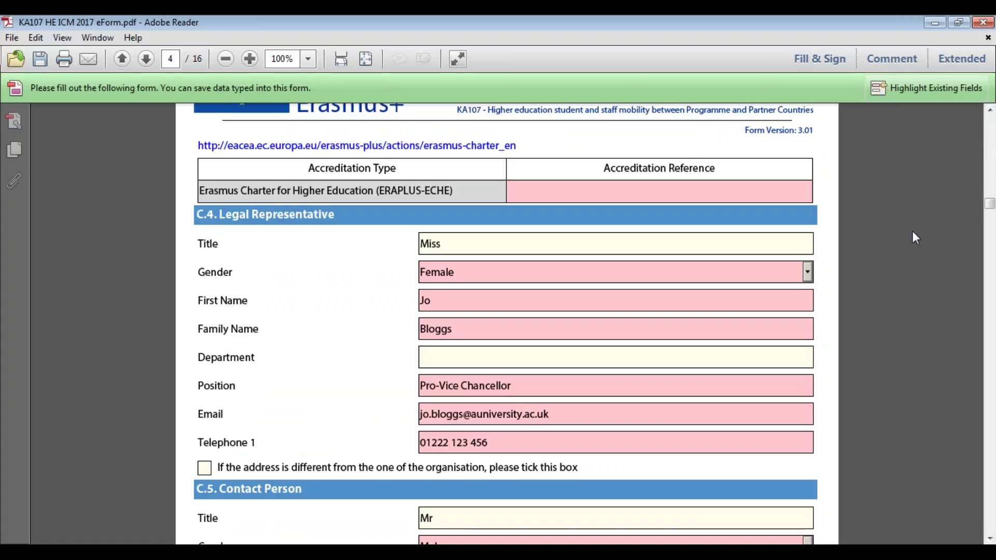
{"action": "left_click", "coordinate": [989, 111]}
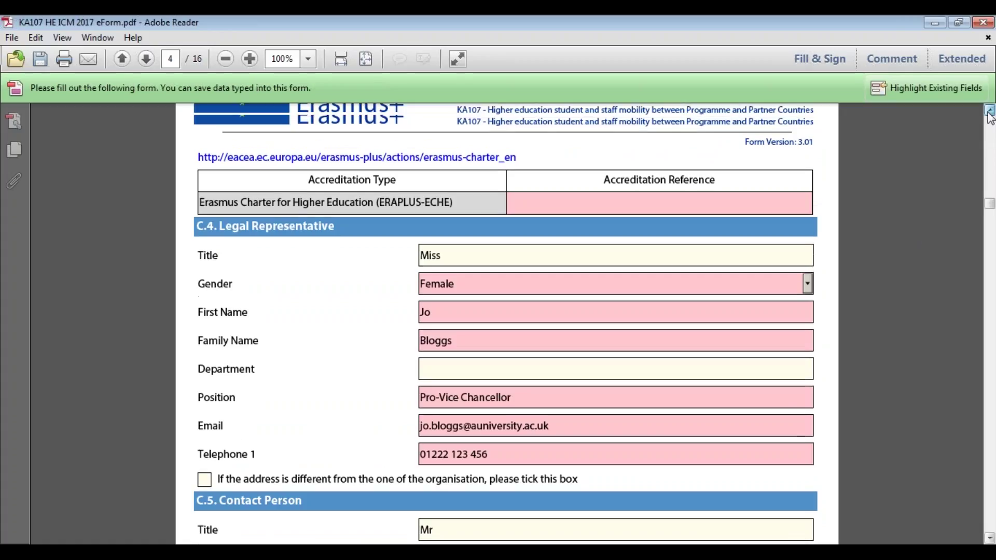
{"action": "left_click", "coordinate": [989, 111]}
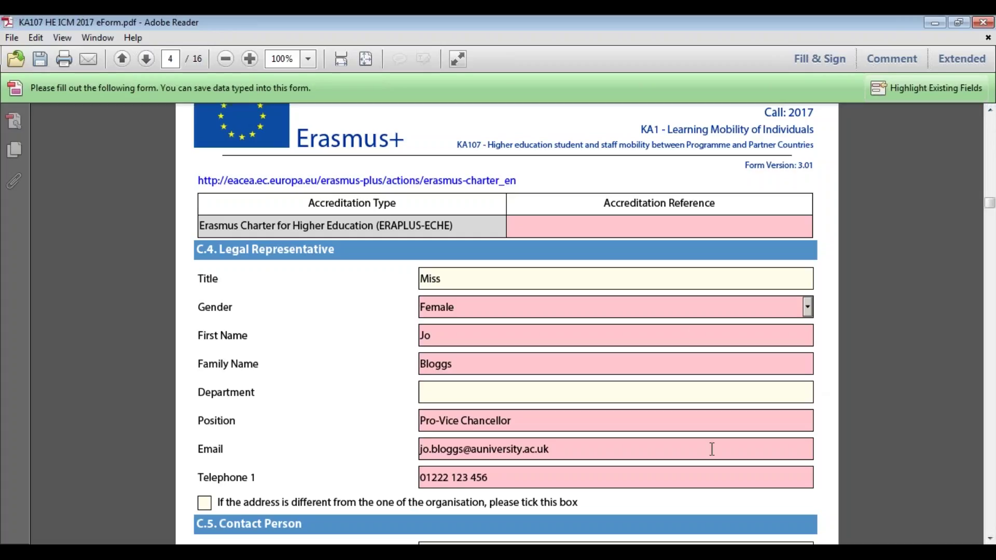
{"action": "left_click", "coordinate": [990, 537]}
{"action": "left_click", "coordinate": [990, 537]}
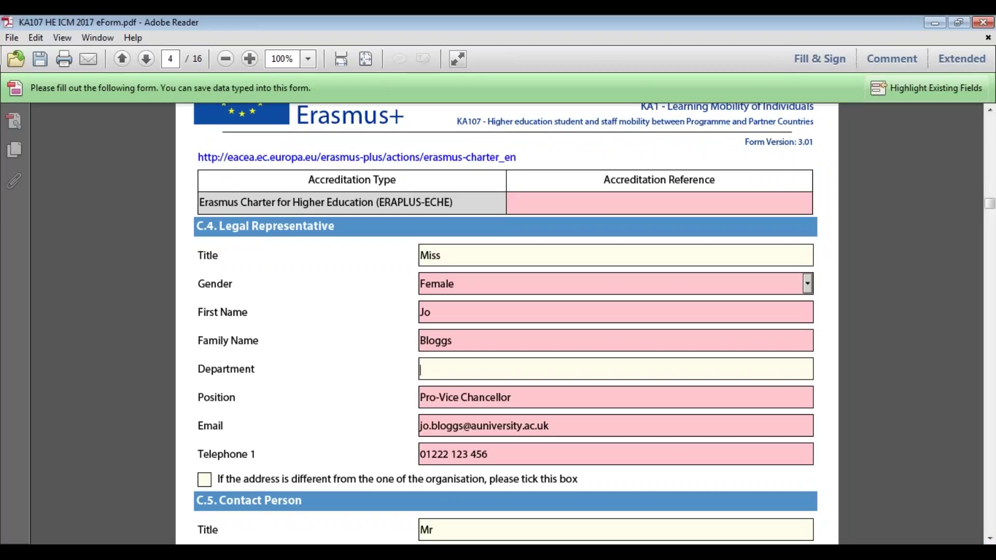
Mark the legal representative's address as different from the organisation's, view the extra address fields in section C.4, and clear the option again.
{"action": "left_click", "coordinate": [205, 483]}
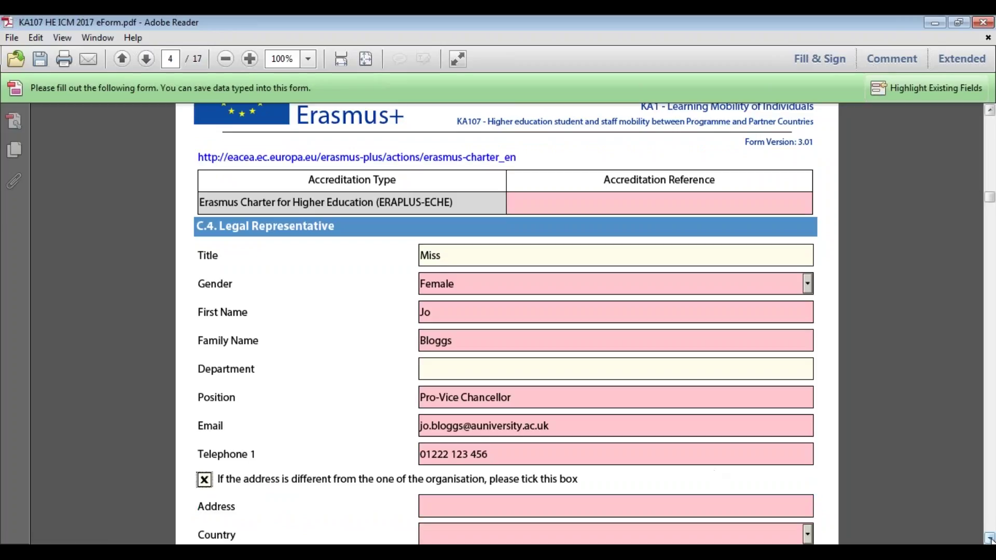
{"action": "scroll", "coordinate": [791, 471], "scroll_direction": "down", "scroll_amount": 4}
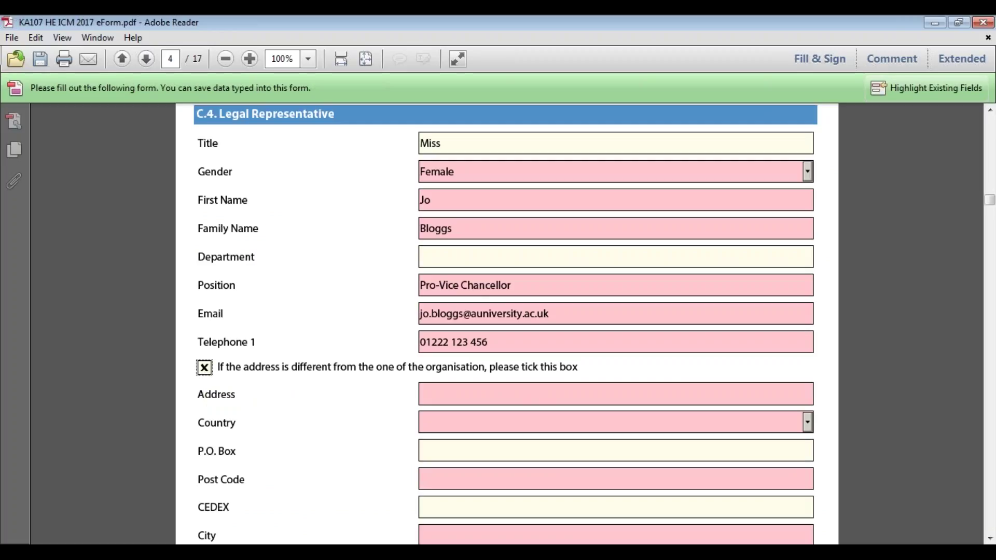
{"action": "left_click", "coordinate": [989, 539]}
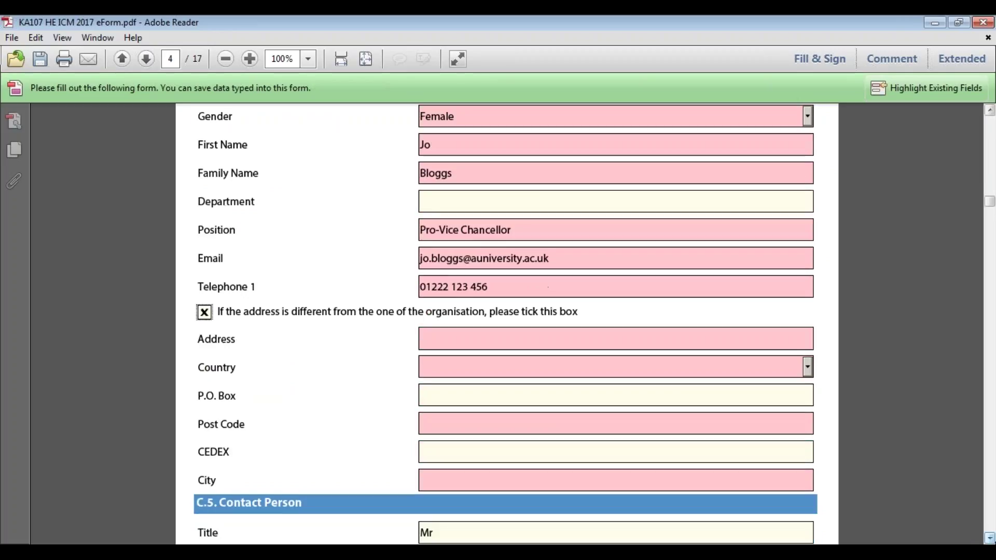
{"action": "left_click", "coordinate": [990, 111]}
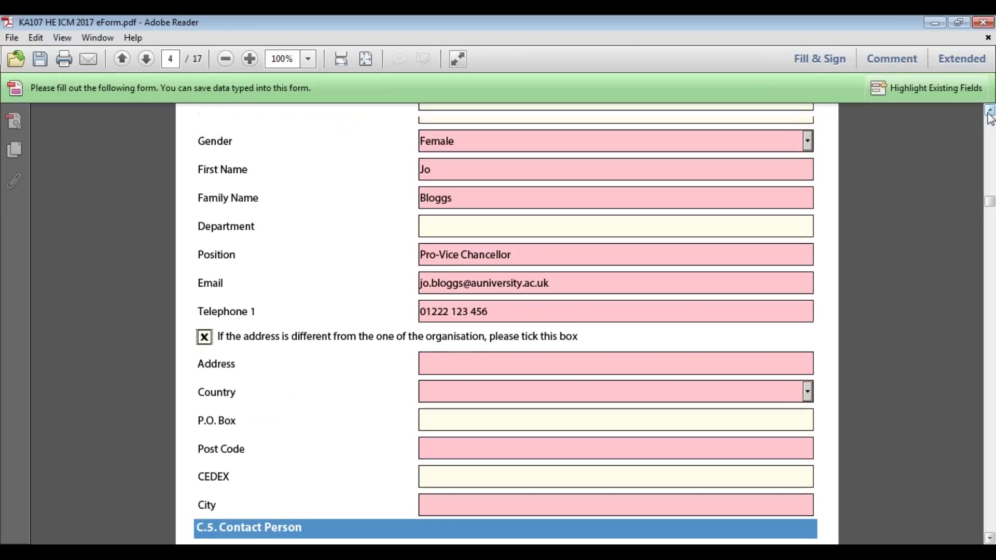
{"action": "left_click", "coordinate": [990, 111]}
{"action": "left_click", "coordinate": [205, 367]}
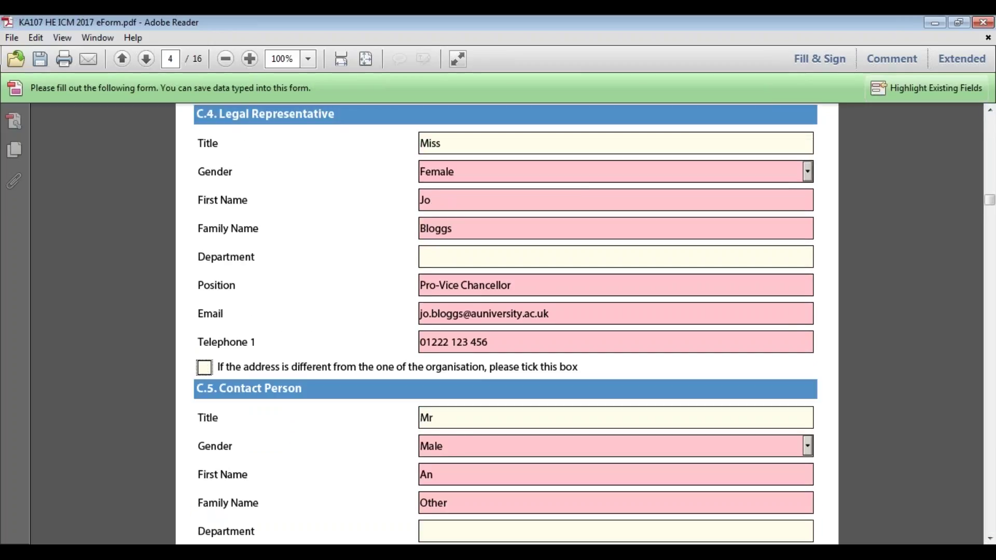
Review the contact person in section C.5, mark their address as different to view the extra address fields, and clear the option again.
{"action": "left_click", "coordinate": [989, 539]}
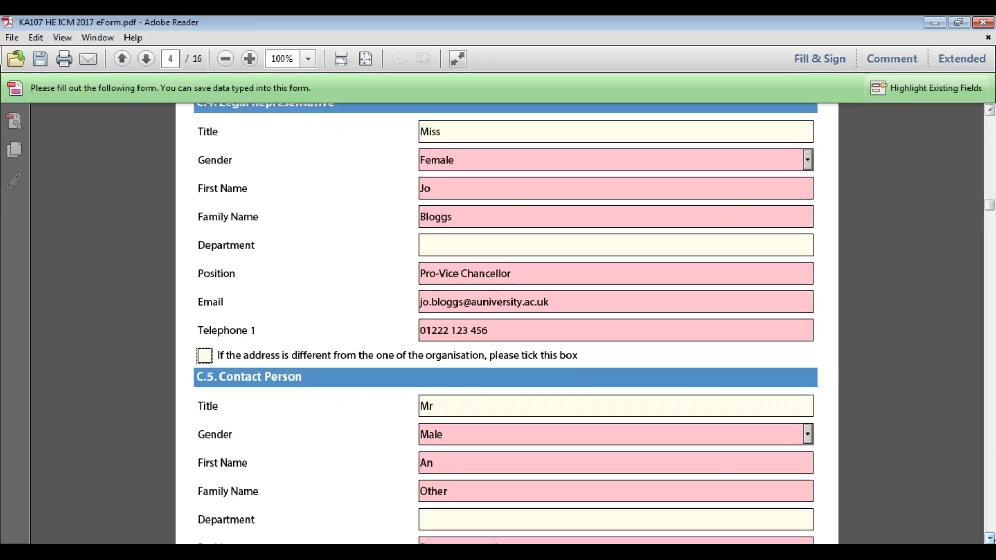
{"action": "scroll", "coordinate": [594, 322], "scroll_direction": "down", "scroll_amount": 3}
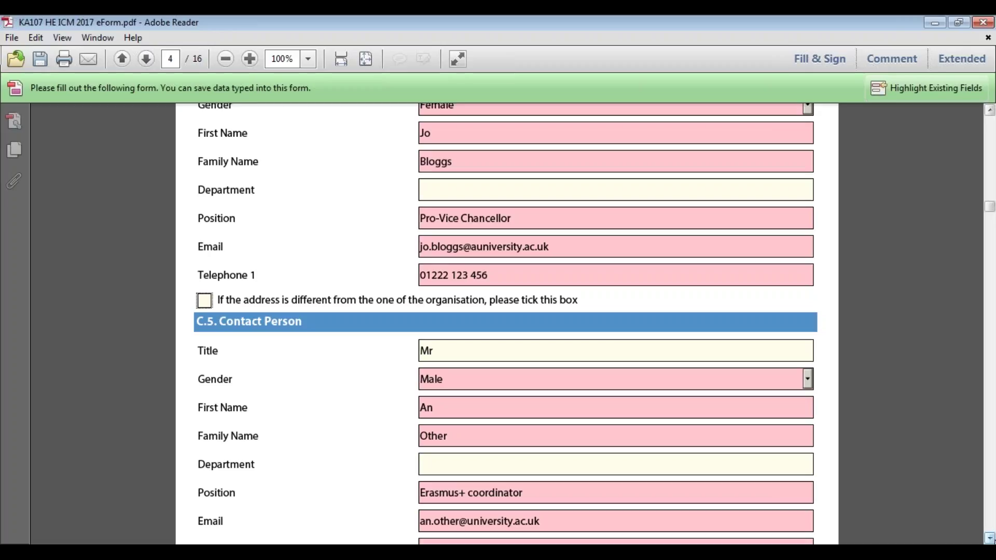
{"action": "scroll", "coordinate": [498, 322], "scroll_direction": "down", "scroll_amount": 2}
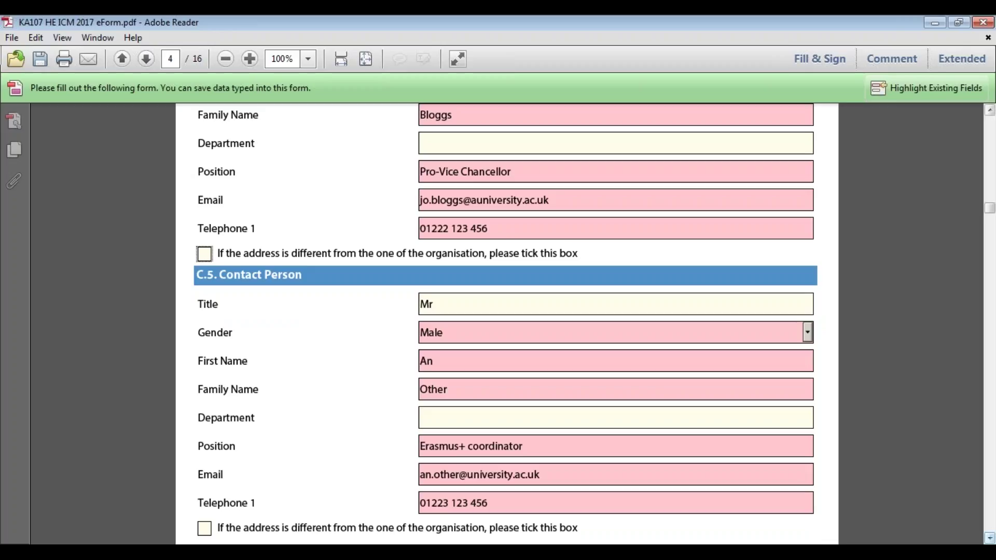
{"action": "left_click", "coordinate": [749, 415]}
{"action": "left_click", "coordinate": [989, 538]}
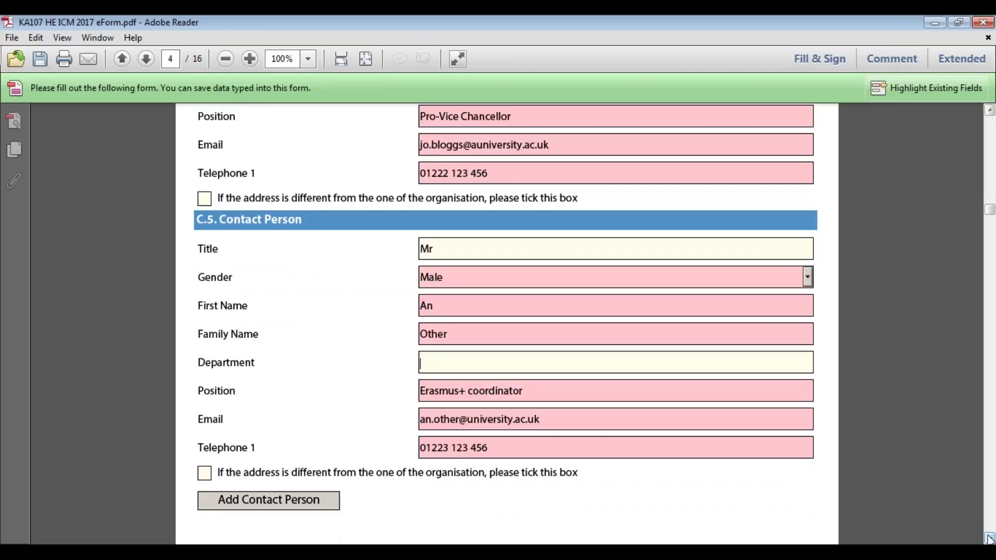
{"action": "left_click", "coordinate": [203, 474]}
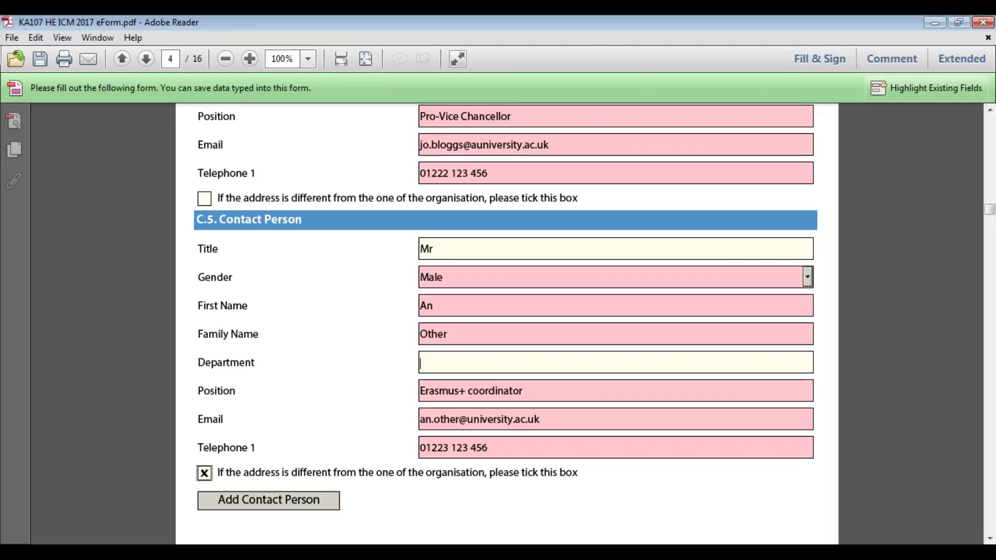
{"action": "scroll", "coordinate": [770, 516], "scroll_direction": "down", "scroll_amount": 1}
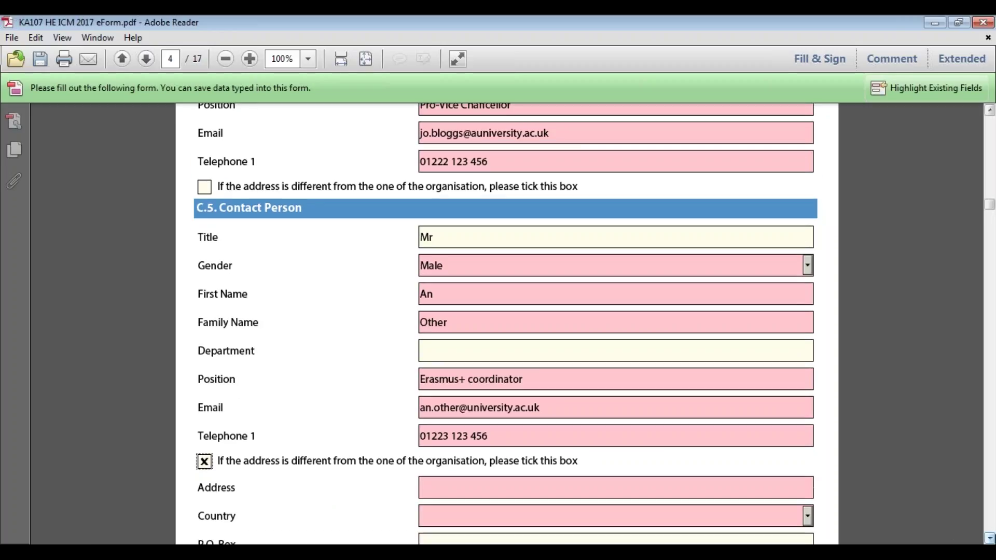
{"action": "scroll", "coordinate": [508, 322], "scroll_direction": "down", "scroll_amount": 5}
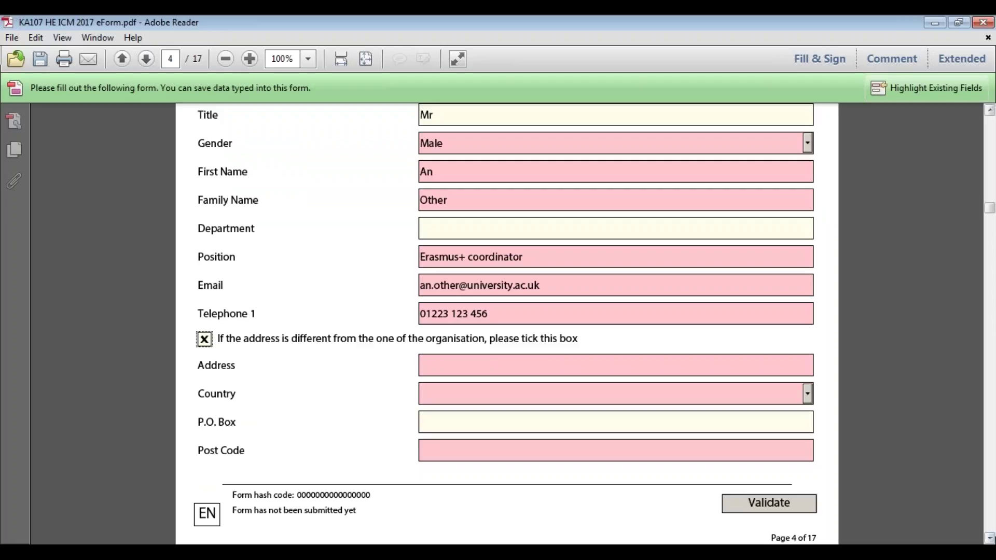
{"action": "left_click", "coordinate": [209, 338]}
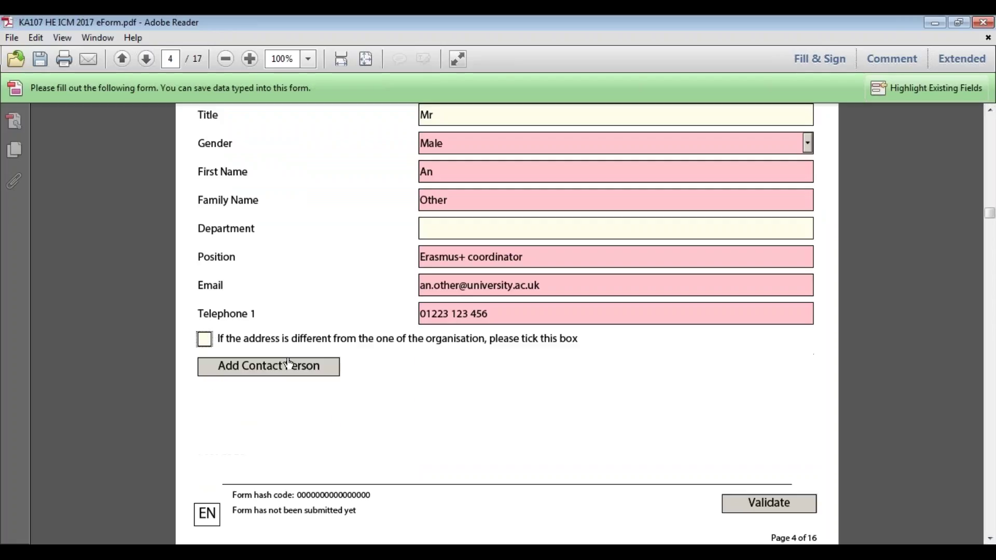
Add a second contact person after section C.5, view the blank fields, and remove that contact person again.
{"action": "left_click", "coordinate": [333, 372]}
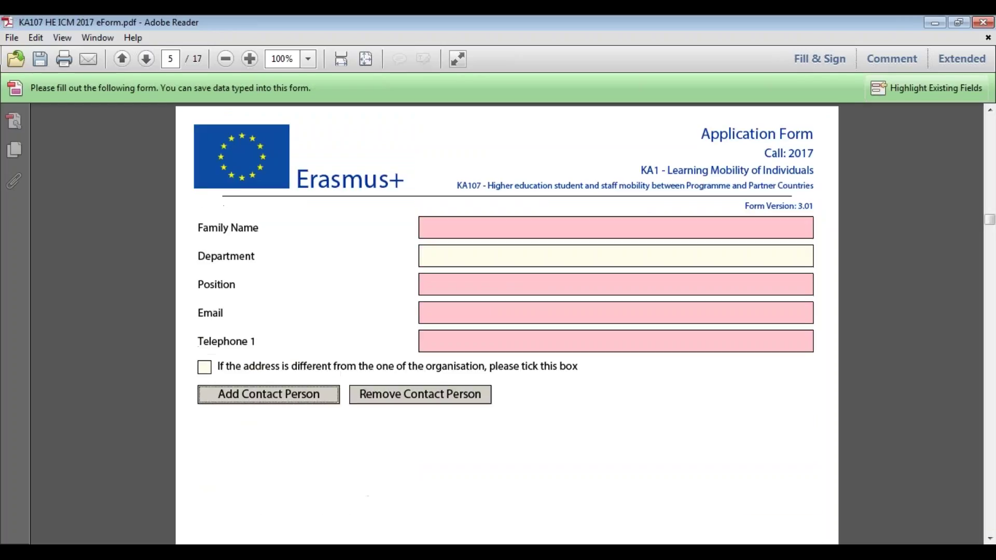
{"action": "scroll", "coordinate": [988, 116], "scroll_direction": "up", "scroll_amount": 6}
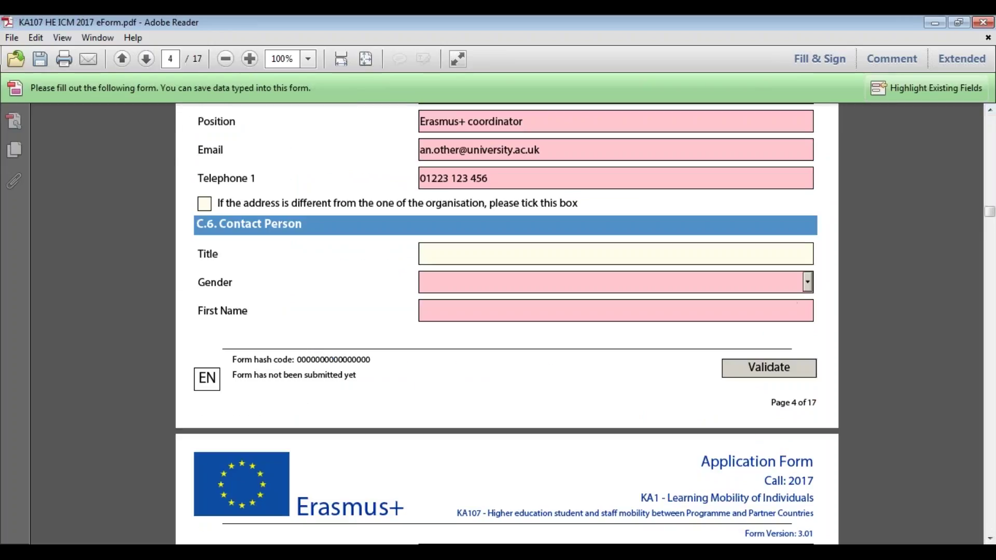
{"action": "scroll", "coordinate": [913, 480], "scroll_direction": "down", "scroll_amount": 5}
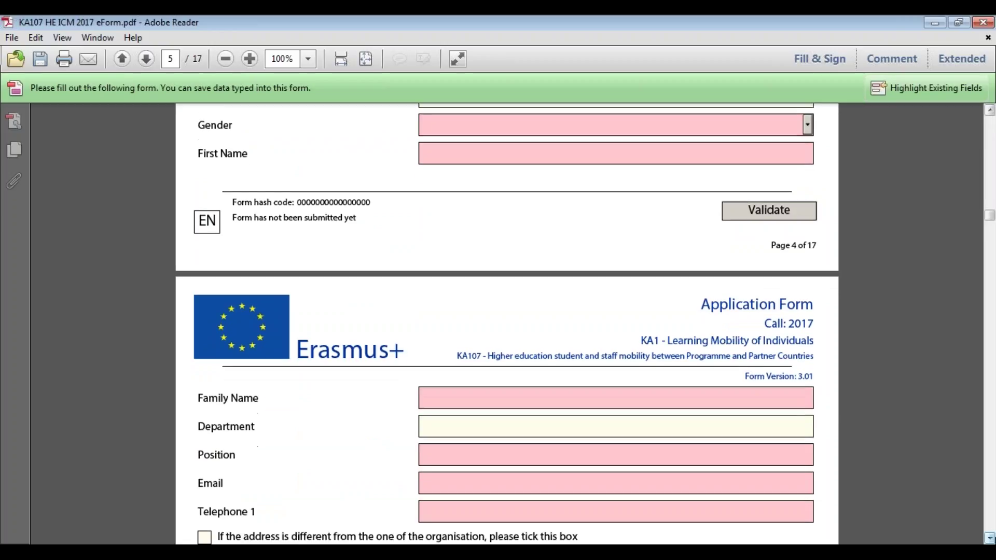
{"action": "scroll", "coordinate": [749, 537], "scroll_direction": "down", "scroll_amount": 3}
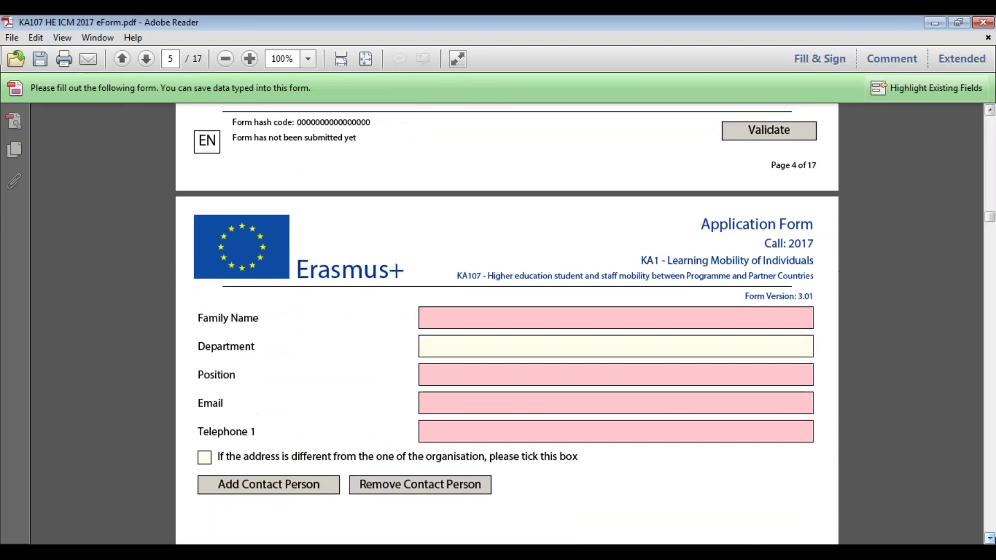
{"action": "left_click", "coordinate": [457, 487]}
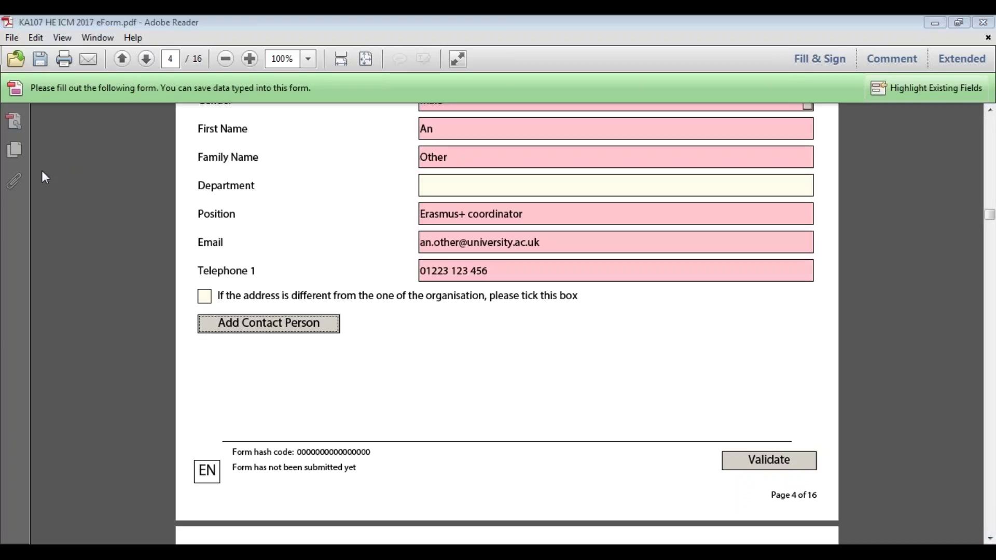
Read the introductory guidance in section D, Main Activities, including the National Agency and distance calculator links.
{"action": "scroll", "coordinate": [358, 288], "scroll_direction": "down", "scroll_amount": 3}
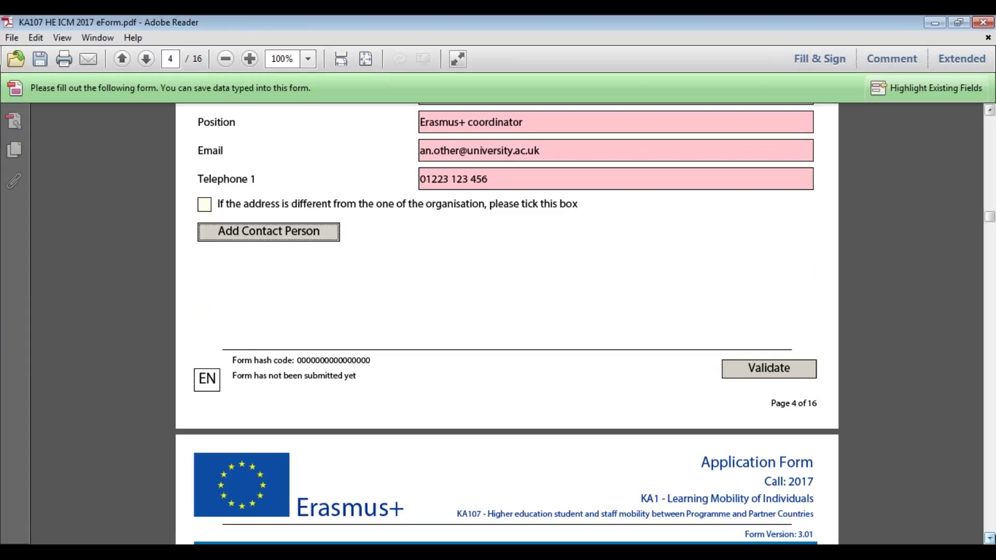
{"action": "scroll", "coordinate": [991, 539], "scroll_direction": "down", "scroll_amount": 8}
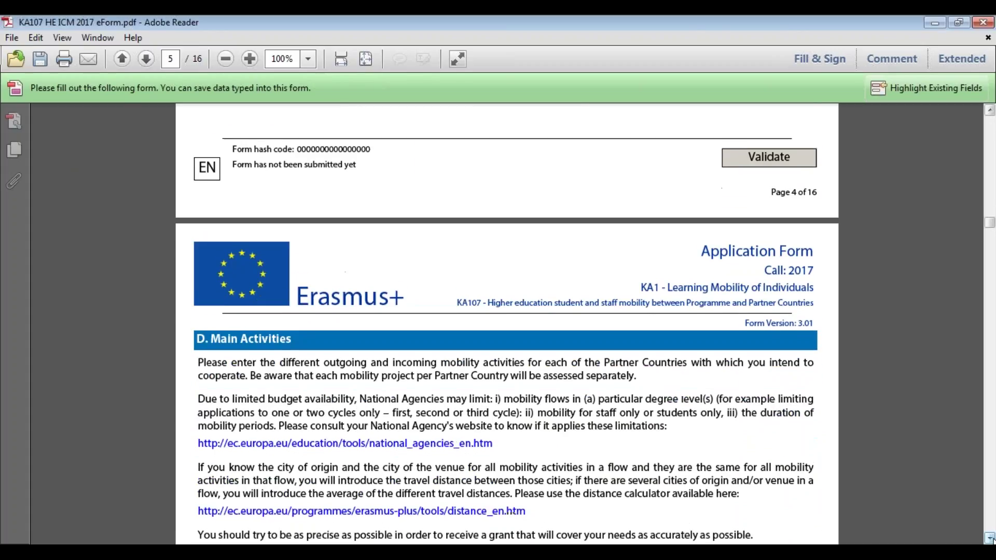
{"action": "left_click", "coordinate": [991, 539]}
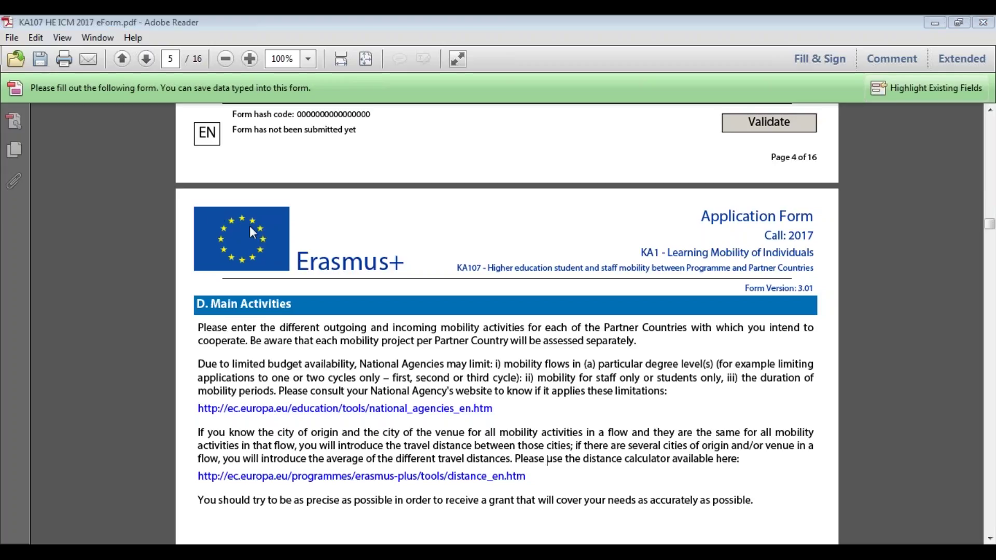
{"action": "left_click_drag", "start_coordinate": [534, 473], "coordinate": [200, 475]}
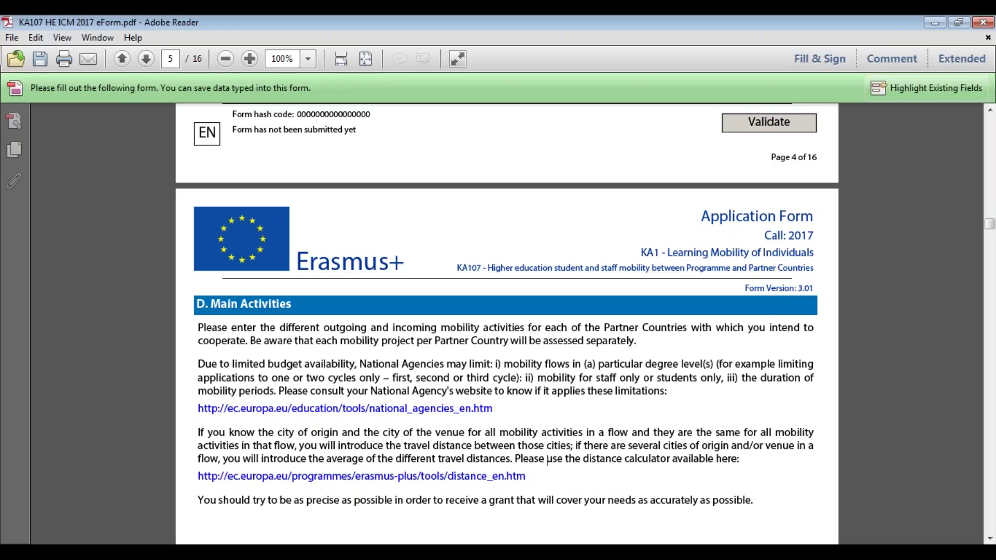
{"action": "left_click", "coordinate": [989, 539]}
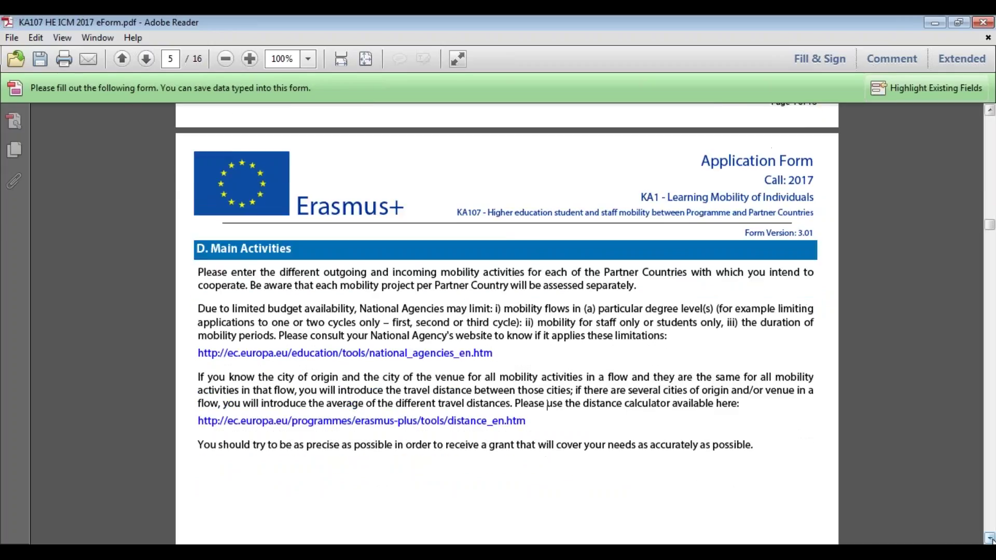
Set flow 1 of activity A1 in section D.1 to I - Incoming, check the country fields, and change it to O - Outgoing.
{"action": "left_click_drag", "start_coordinate": [989, 538], "coordinate": [989, 538]}
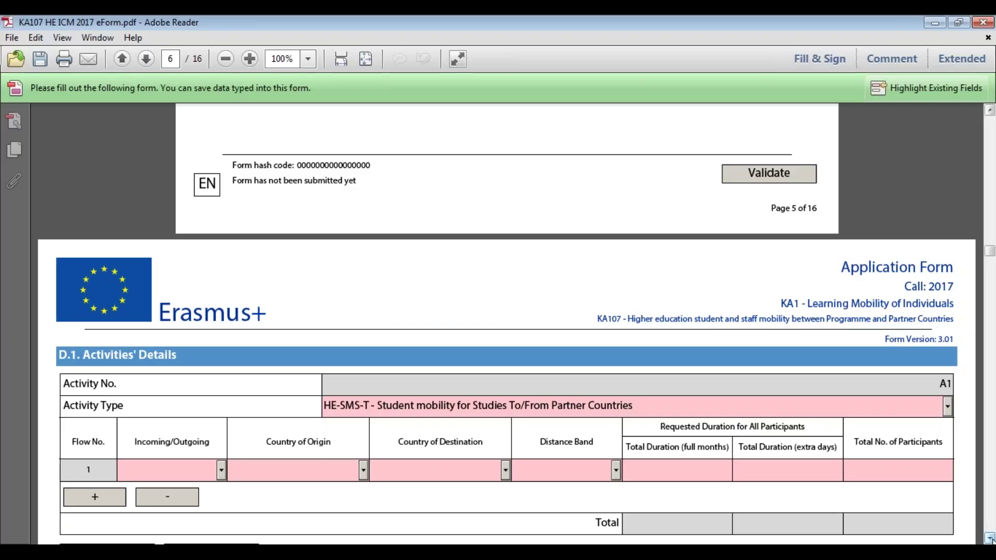
{"action": "left_click", "coordinate": [222, 472]}
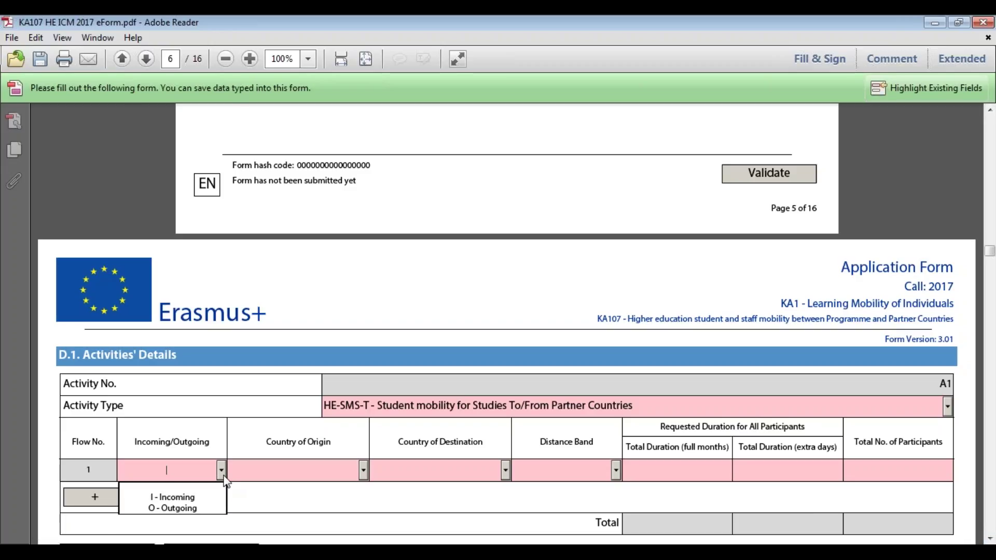
{"action": "left_click", "coordinate": [217, 498]}
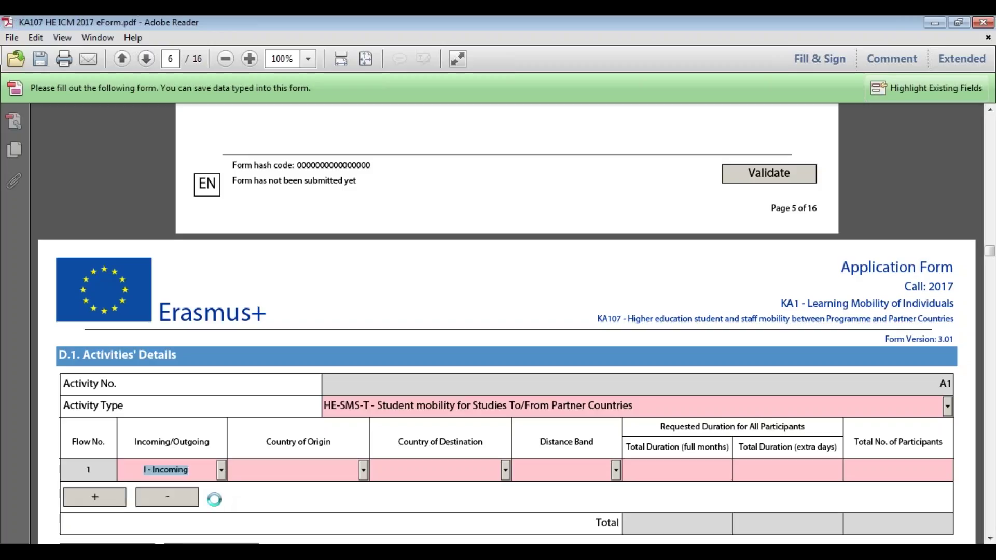
{"action": "left_click_drag", "start_coordinate": [483, 470], "coordinate": [409, 465]}
{"action": "left_click", "coordinate": [477, 498]}
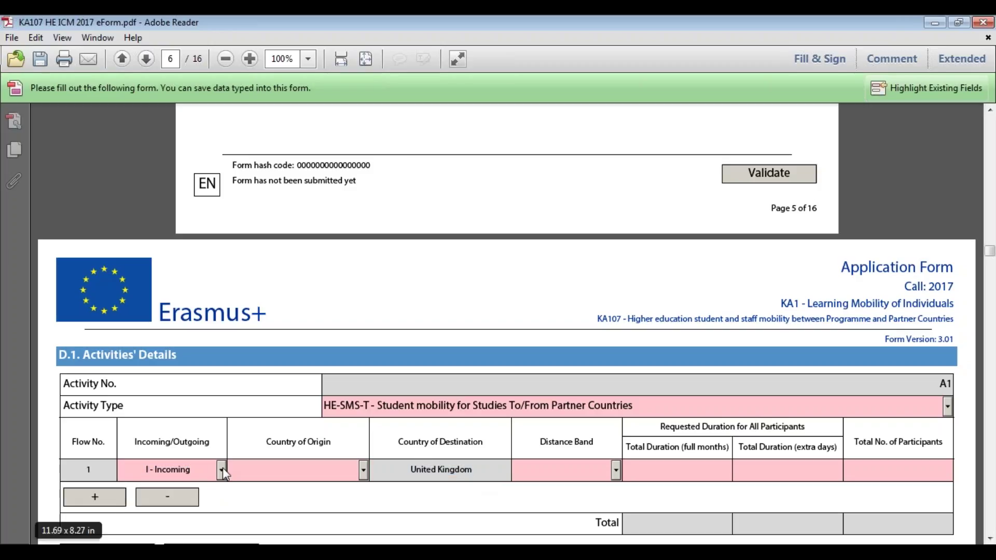
{"action": "left_click", "coordinate": [222, 469]}
{"action": "left_click", "coordinate": [194, 511]}
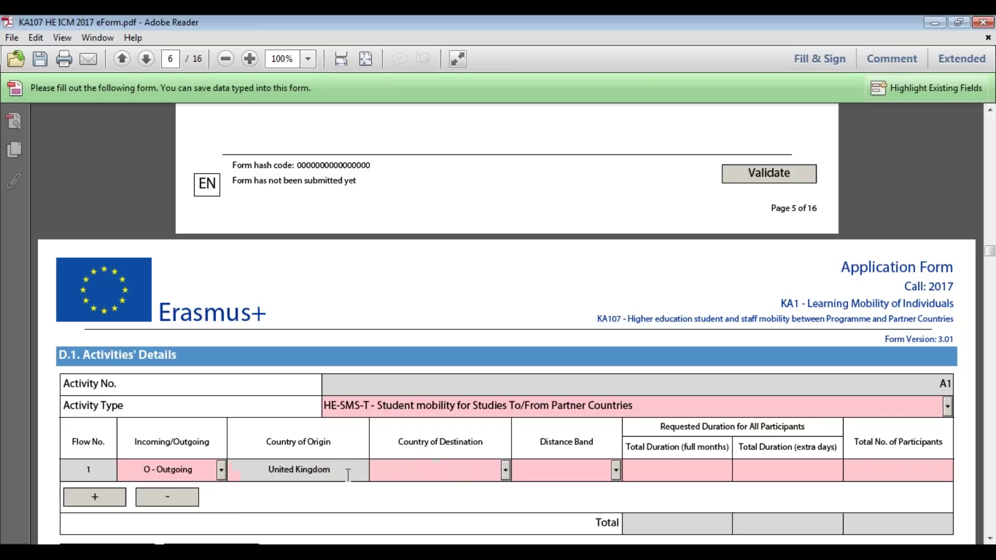
Switch flow 1 of activity A1 to I - Incoming and back to O - Outgoing to compare the country fields.
{"action": "left_click_drag", "start_coordinate": [269, 469], "coordinate": [338, 471]}
{"action": "key", "text": "Tab"}
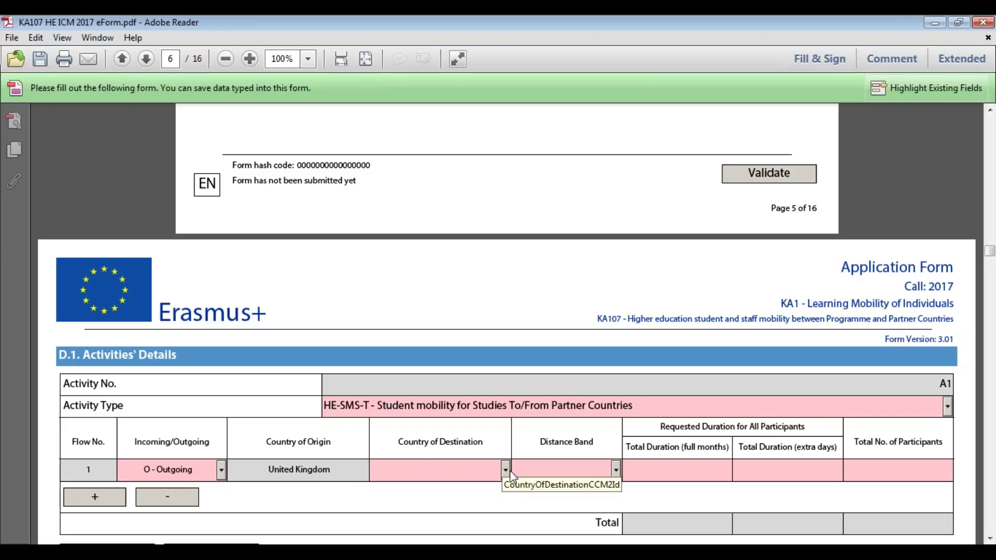
{"action": "left_click", "coordinate": [221, 470]}
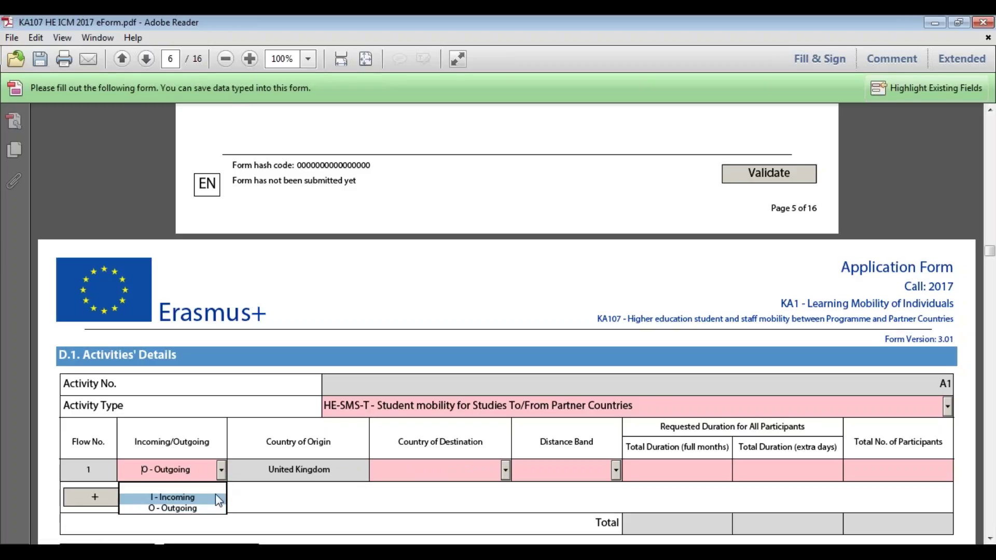
{"action": "left_click", "coordinate": [214, 498]}
{"action": "left_click", "coordinate": [221, 470]}
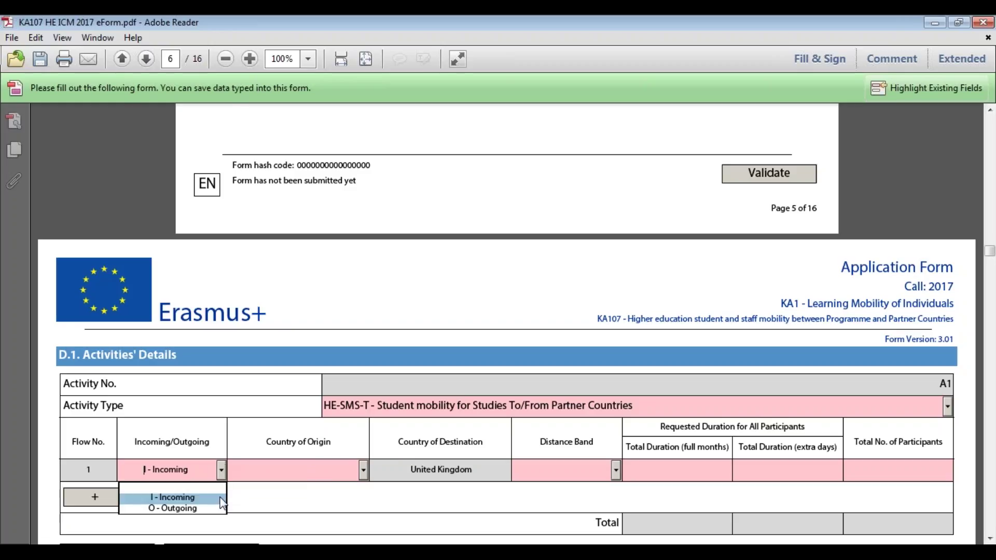
{"action": "left_click", "coordinate": [210, 509]}
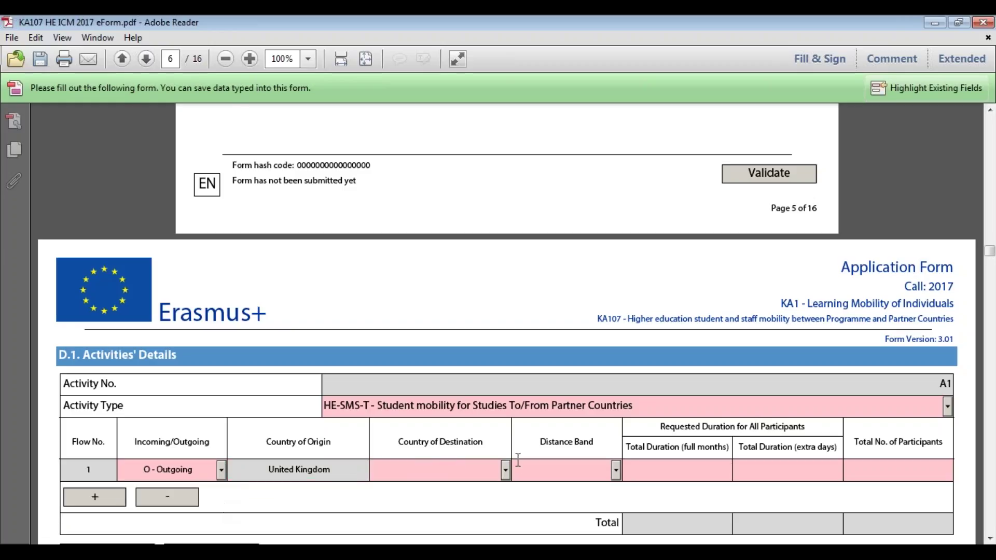
Set flow 1's country of destination to Cambodia and its distance band to 4000 - 7999 km.
{"action": "left_click", "coordinate": [506, 471]}
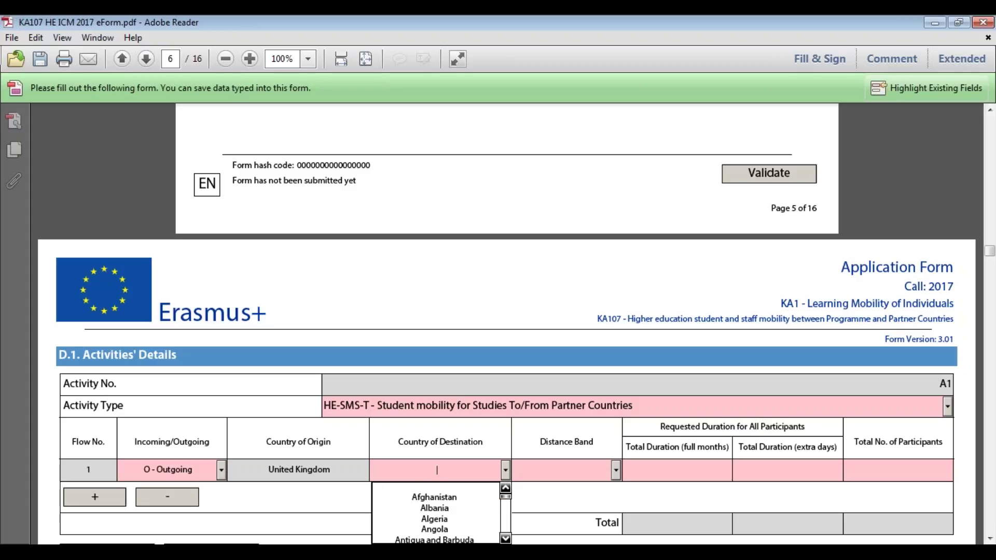
{"action": "type", "text": "N"}
{"action": "type", "text": "Cambodia"}
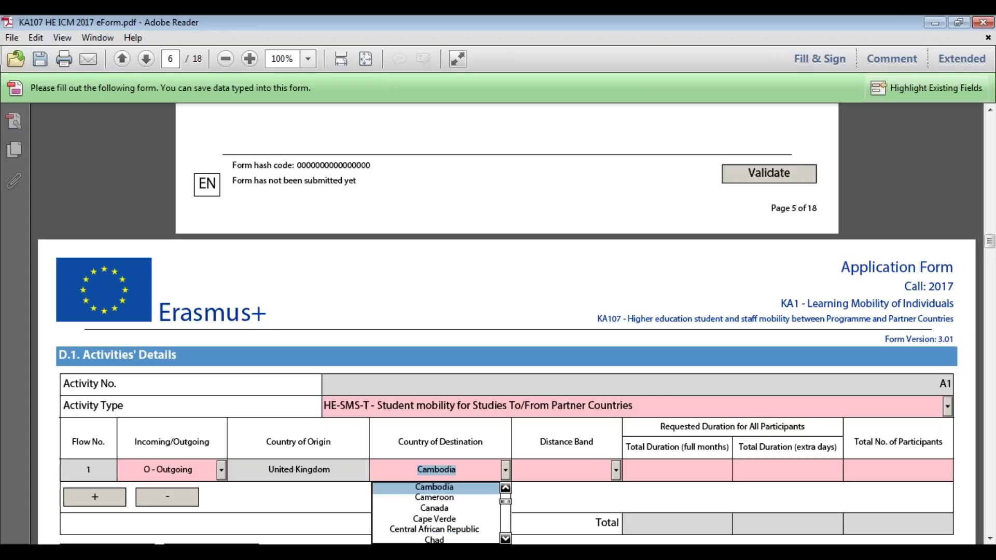
{"action": "key", "text": "Return"}
{"action": "left_click", "coordinate": [616, 471]}
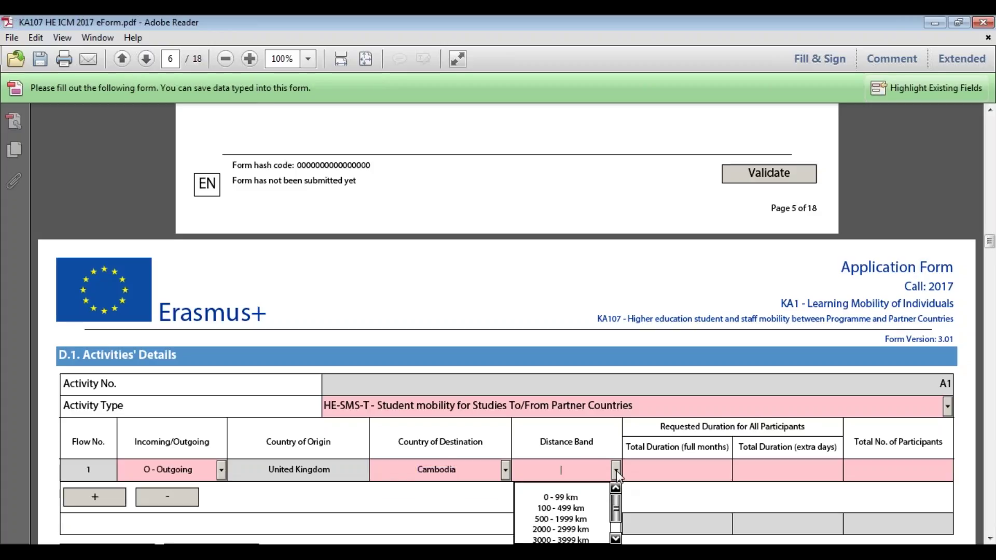
{"action": "scroll", "coordinate": [620, 529], "scroll_direction": "down", "scroll_amount": 1}
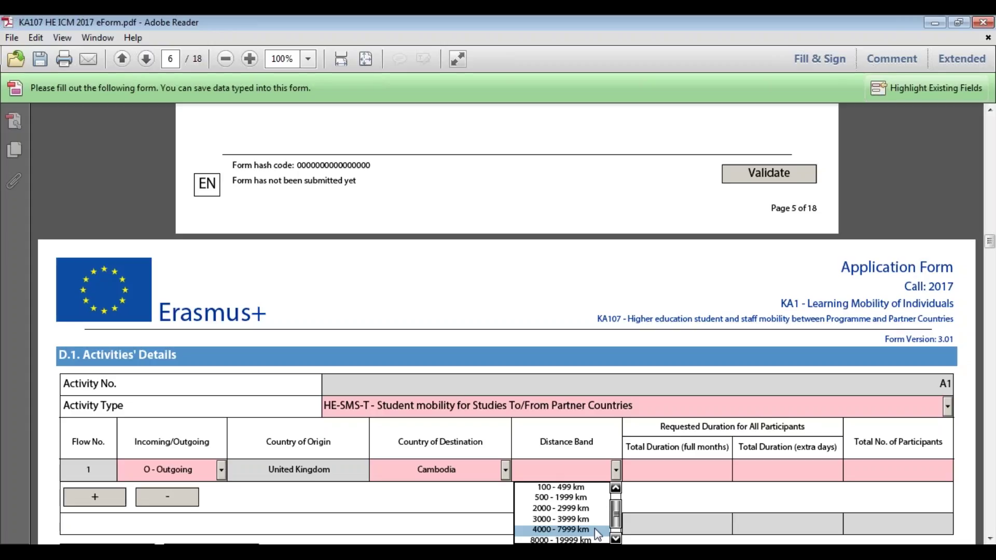
{"action": "left_click", "coordinate": [598, 535]}
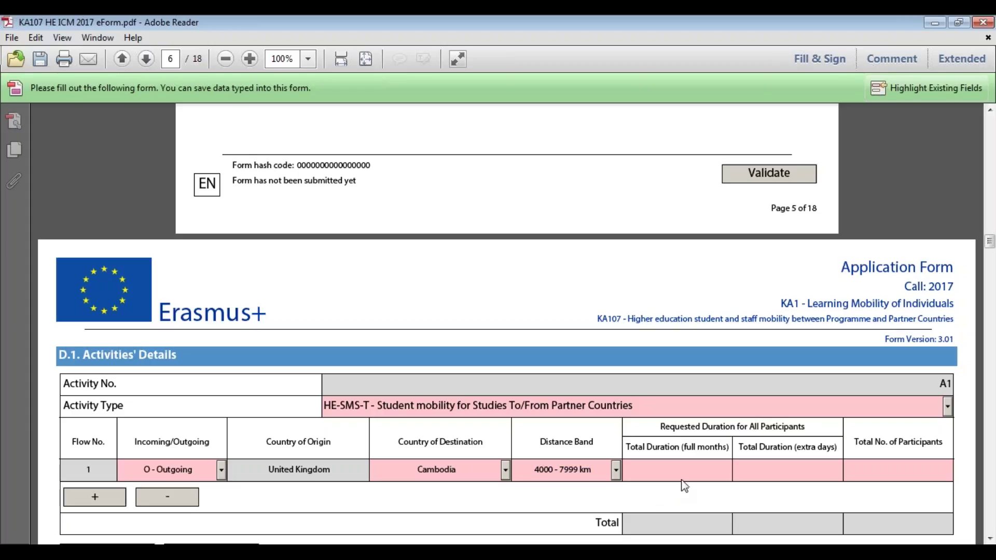
Set the total number of participants for flow 1 of activity A1 to 10.
{"action": "left_click", "coordinate": [695, 468]}
{"action": "left_click", "coordinate": [889, 474]}
{"action": "type", "text": "10"}
{"action": "left_click", "coordinate": [616, 470]}
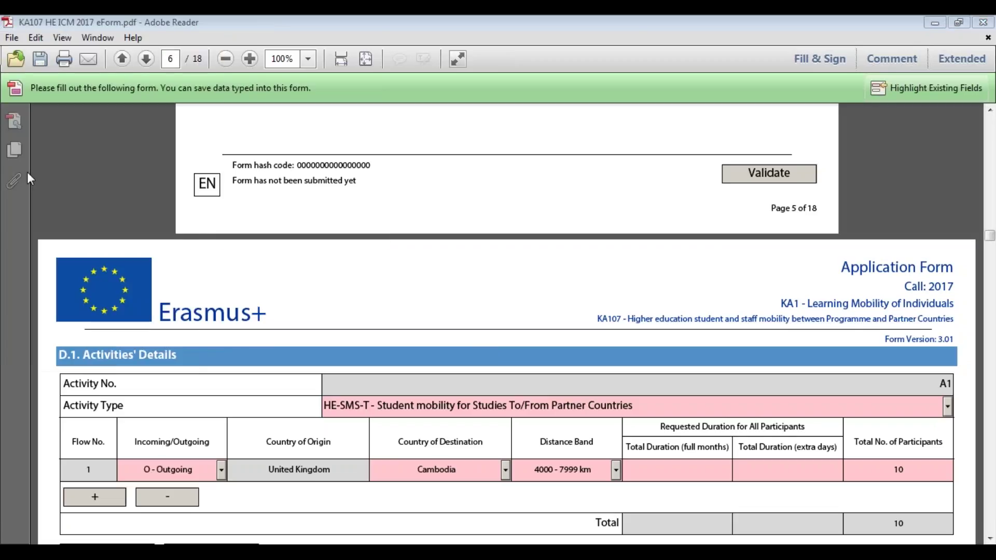
Set the total duration of flow 1 in activity A1 to 30 full months and 0 extra days.
{"action": "left_click", "coordinate": [678, 470]}
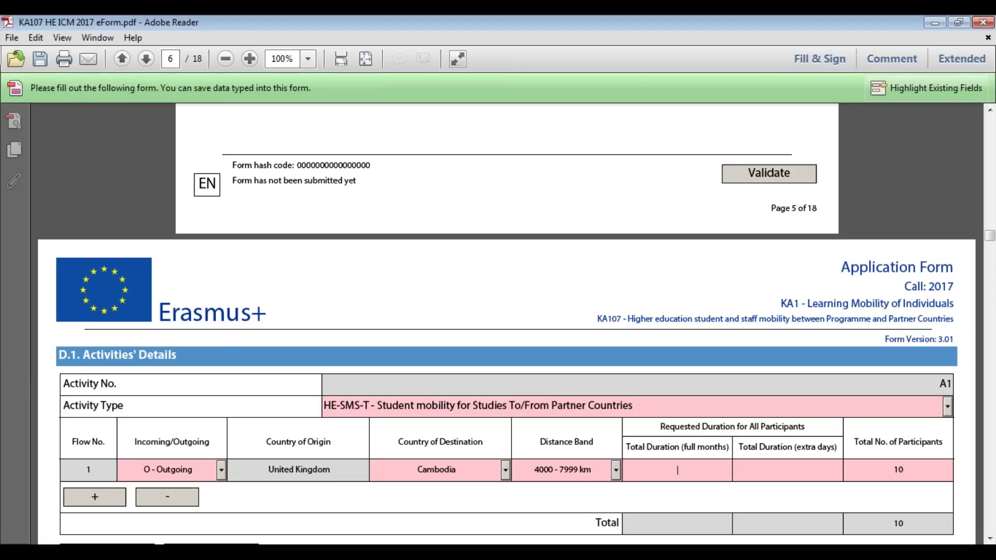
{"action": "type", "text": "30"}
{"action": "key", "text": "Tab"}
{"action": "double_click", "coordinate": [916, 470]}
{"action": "double_click", "coordinate": [664, 469]}
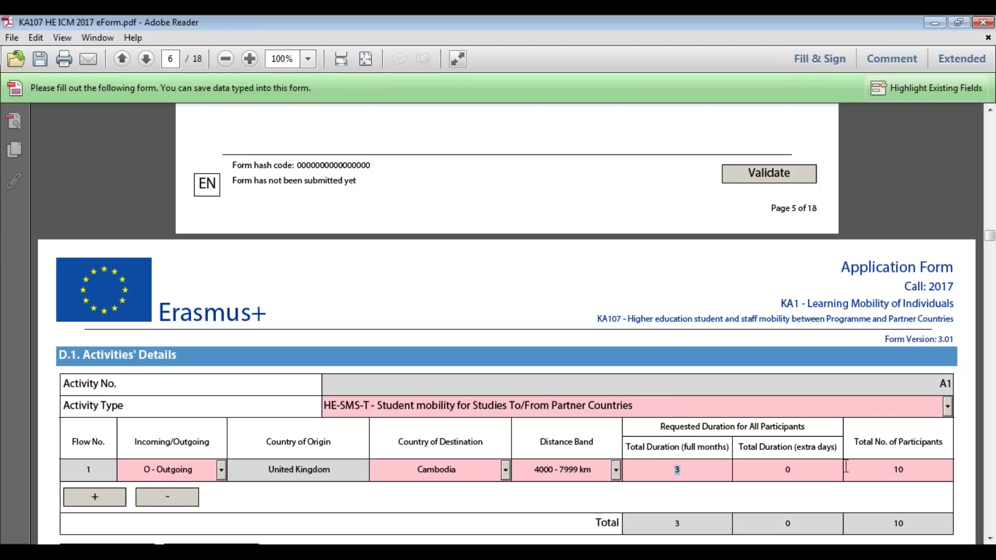
{"action": "double_click", "coordinate": [902, 469]}
{"action": "double_click", "coordinate": [689, 469]}
{"action": "left_click", "coordinate": [926, 470]}
{"action": "left_click", "coordinate": [704, 469]}
{"action": "type", "text": "0"}
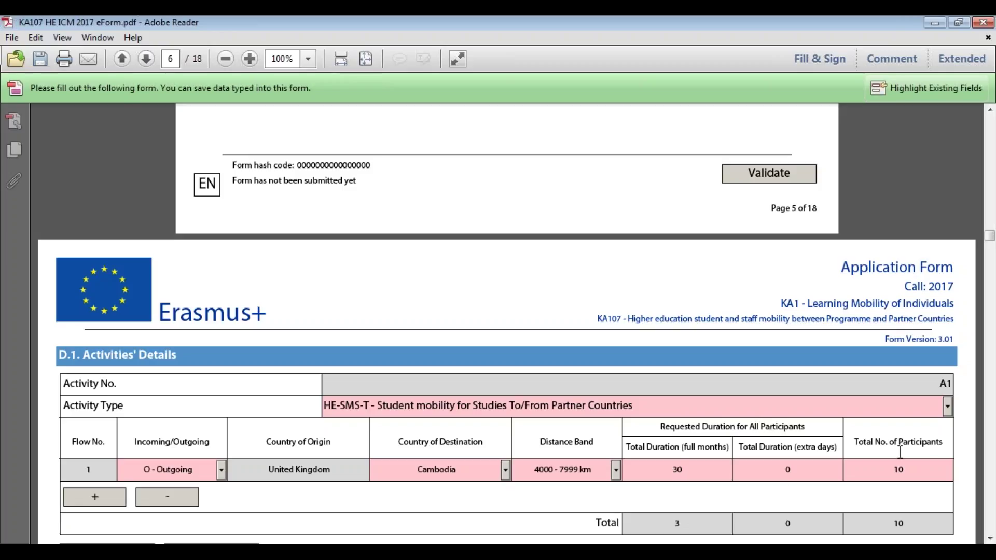
Change the extra days of flow 1 in activity A1 to 15.
{"action": "left_click", "coordinate": [808, 464]}
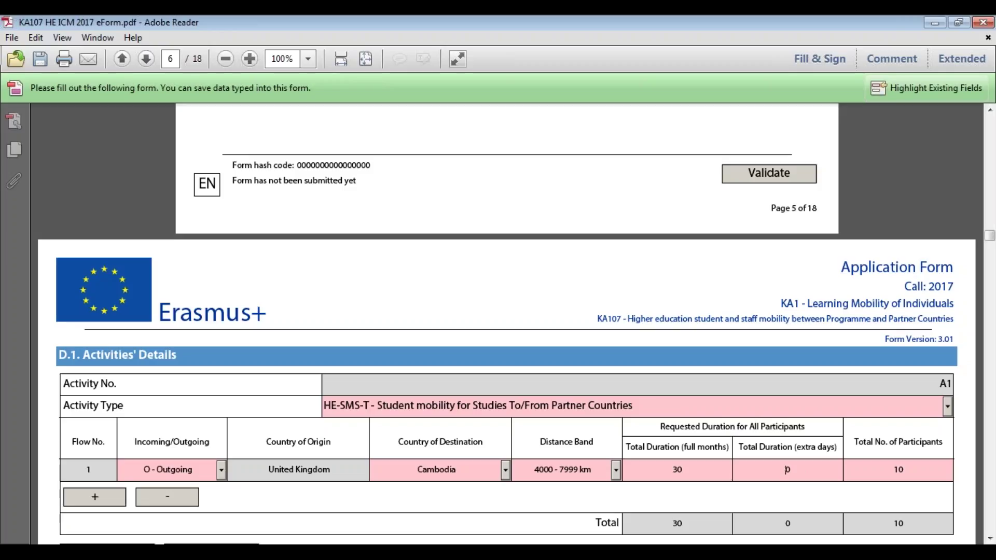
{"action": "key", "text": "Delete"}
{"action": "type", "text": "15"}
{"action": "key", "text": "Return"}
Review the student mobility activity type, add a second flow to activity A1, and set that flow to I - Incoming.
{"action": "left_click", "coordinate": [989, 538]}
{"action": "left_click", "coordinate": [989, 538]}
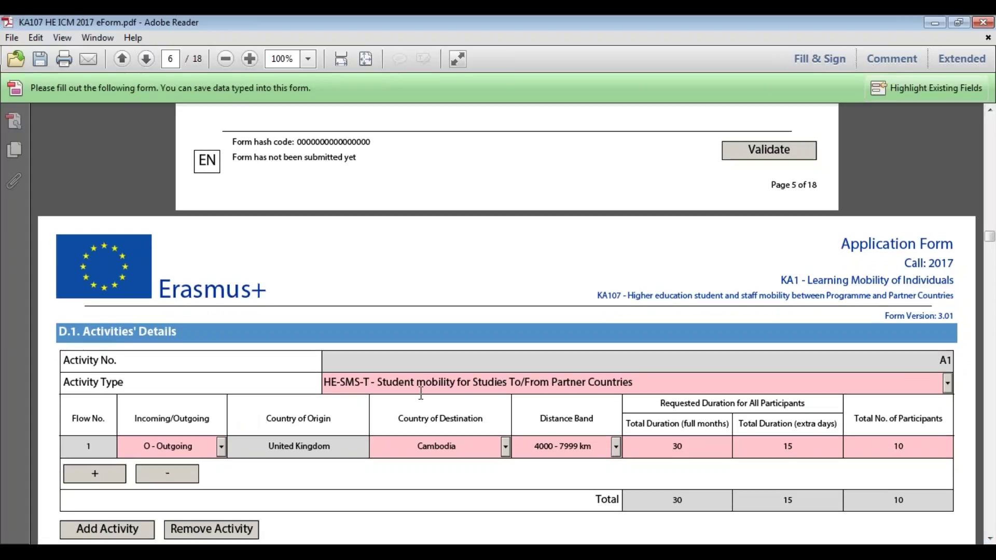
{"action": "left_click", "coordinate": [443, 392]}
{"action": "left_click", "coordinate": [460, 384]}
{"action": "left_click_drag", "start_coordinate": [376, 384], "coordinate": [531, 384]}
{"action": "left_click", "coordinate": [531, 384]}
{"action": "key", "text": "Tab"}
{"action": "key", "text": "space"}
{"action": "left_click", "coordinate": [221, 469]}
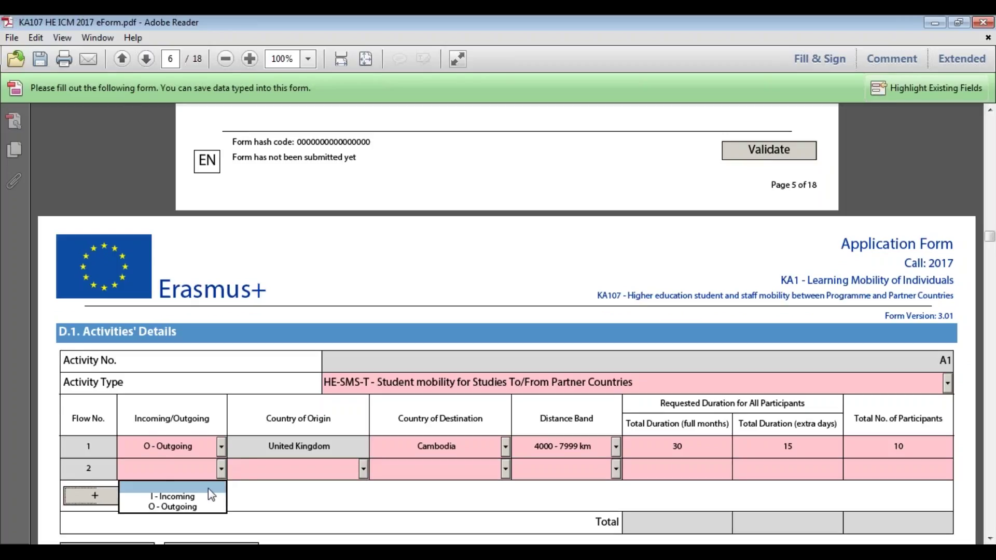
{"action": "left_click", "coordinate": [205, 496]}
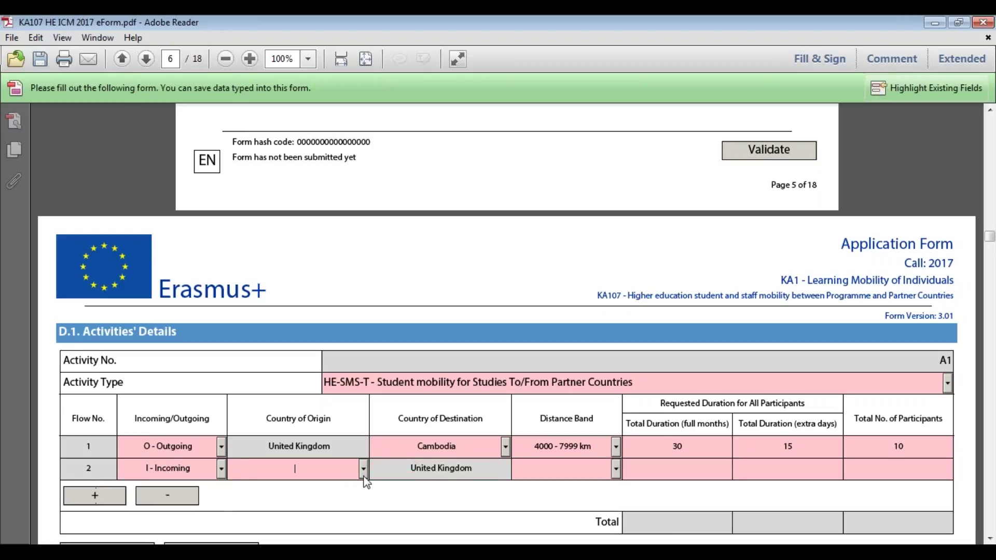
Set flow 2's country of origin to Algeria and its distance band to 2000 - 2999 km.
{"action": "left_click", "coordinate": [363, 470]}
{"action": "left_click", "coordinate": [340, 520]}
{"action": "left_click", "coordinate": [615, 469]}
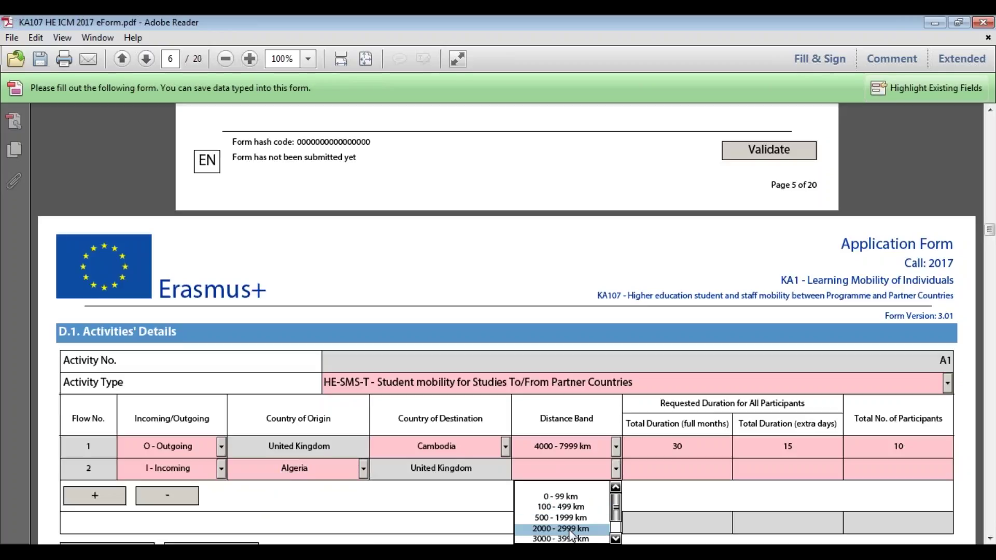
{"action": "left_click", "coordinate": [571, 528]}
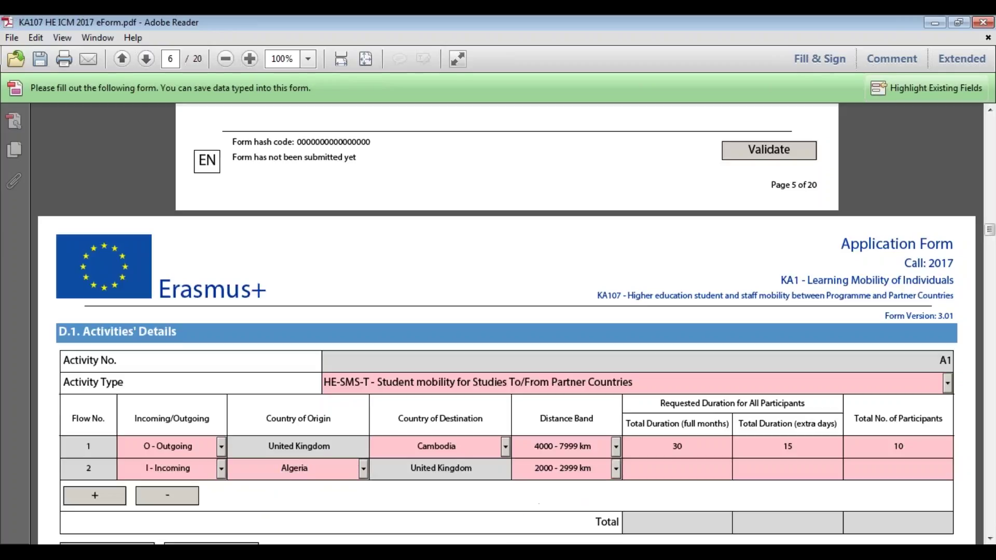
Enter 20 participants, 80 full months and 0 extra days for flow 2 of activity A1, and remove that flow again.
{"action": "left_click", "coordinate": [904, 468]}
{"action": "type", "text": "20"}
{"action": "left_click", "coordinate": [787, 468]}
{"action": "type", "text": "80"}
{"action": "type", "text": "0"}
{"action": "scroll", "coordinate": [506, 332], "scroll_direction": "down", "scroll_amount": 2}
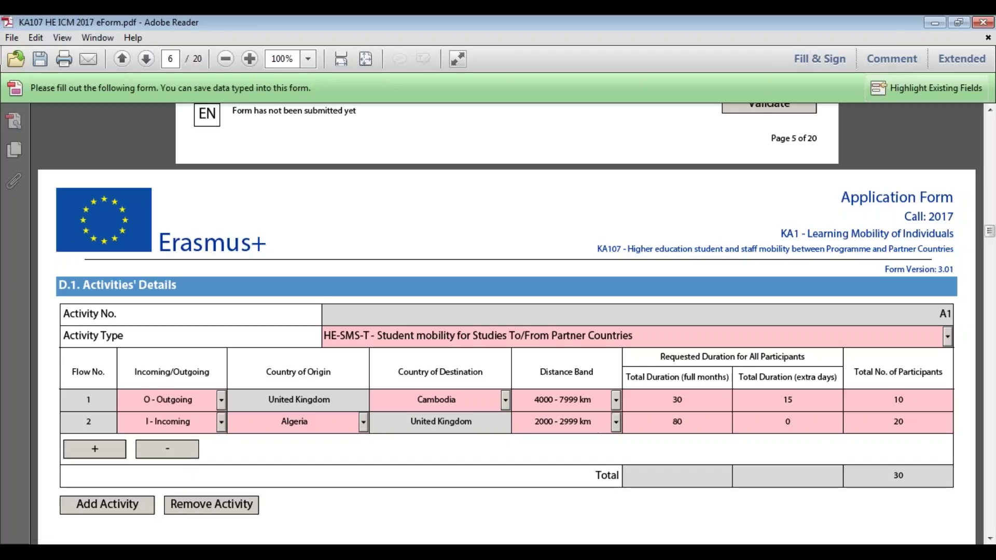
{"action": "left_click", "coordinate": [185, 455]}
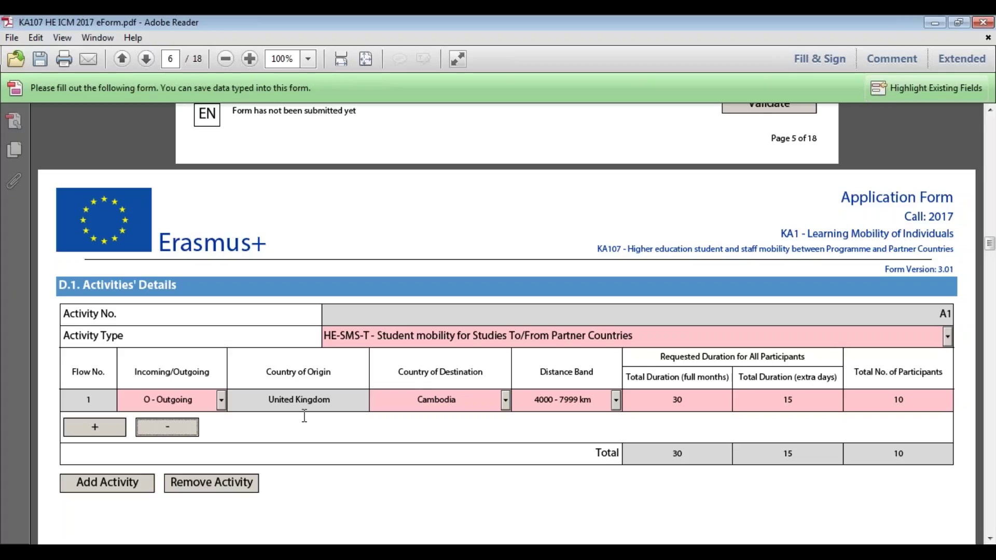
Add a second activity in section D.1 and set its type to HE-STA-T - Staff mobility for Teaching To/From Partner Countries.
{"action": "left_click", "coordinate": [135, 486]}
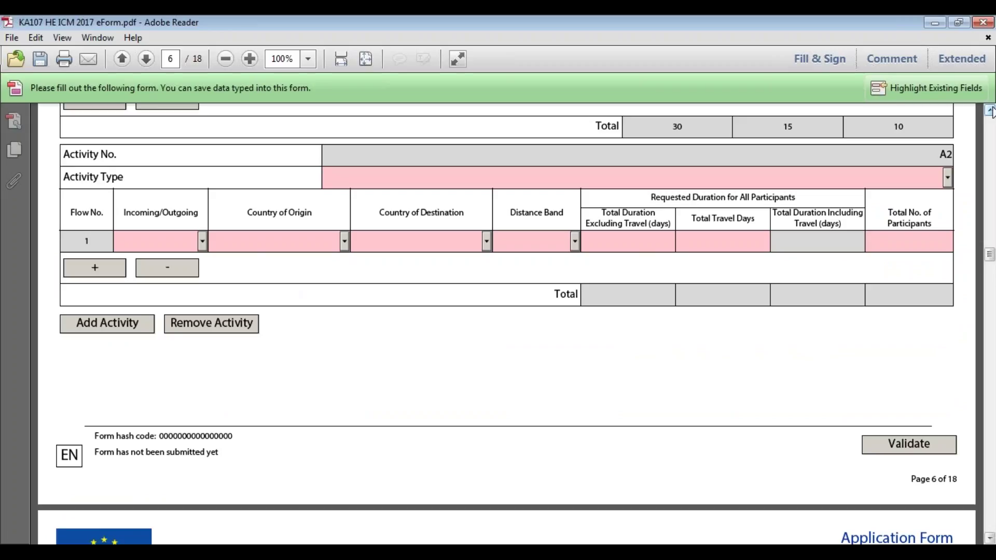
{"action": "scroll", "coordinate": [951, 112], "scroll_direction": "up", "scroll_amount": 2}
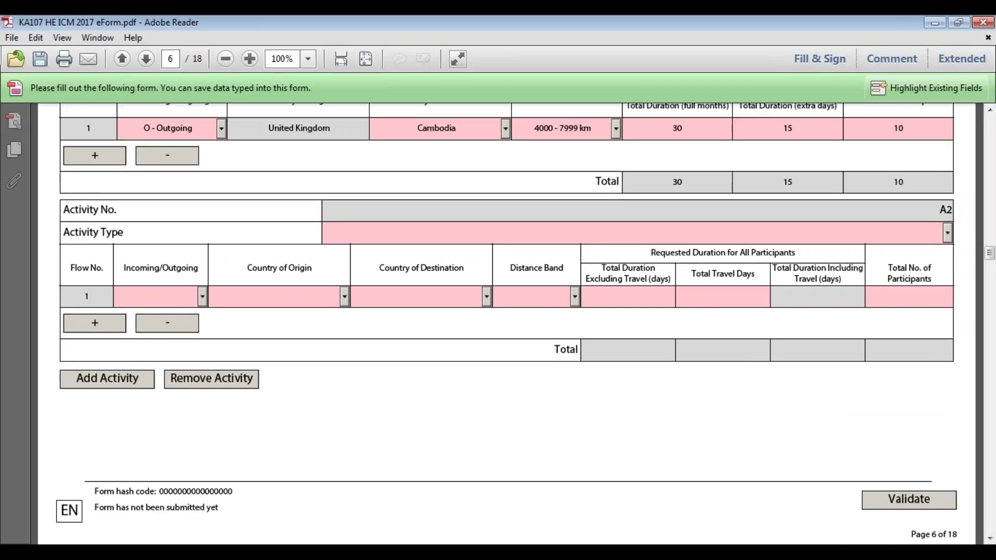
{"action": "left_click", "coordinate": [989, 539]}
{"action": "left_click", "coordinate": [989, 540]}
{"action": "left_click", "coordinate": [989, 539]}
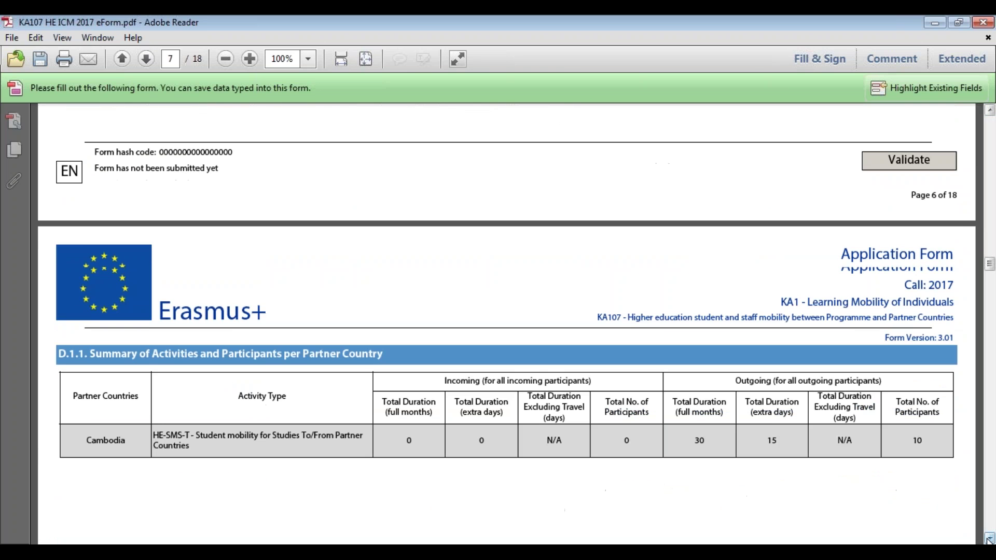
{"action": "left_click", "coordinate": [989, 110]}
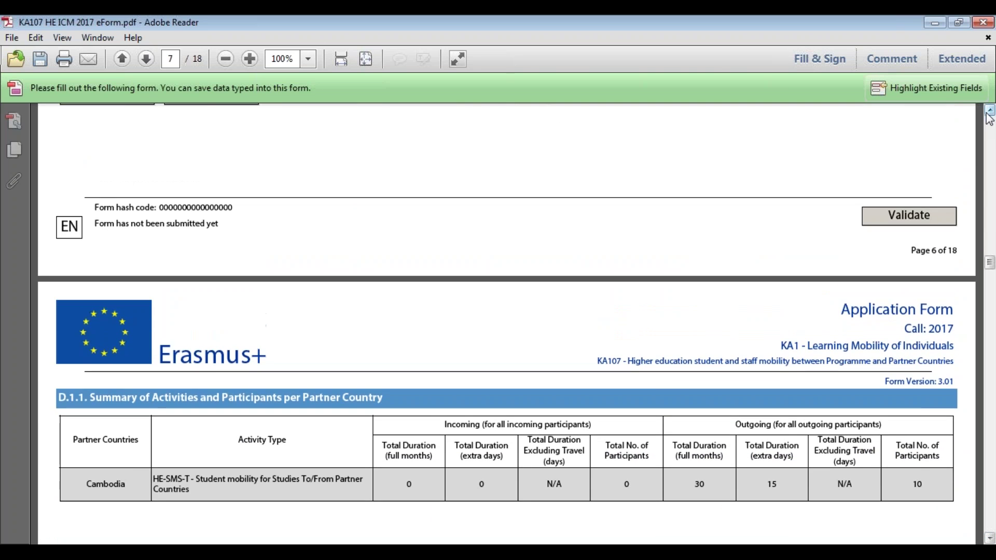
{"action": "left_click", "coordinate": [989, 110]}
{"action": "left_click", "coordinate": [989, 110]}
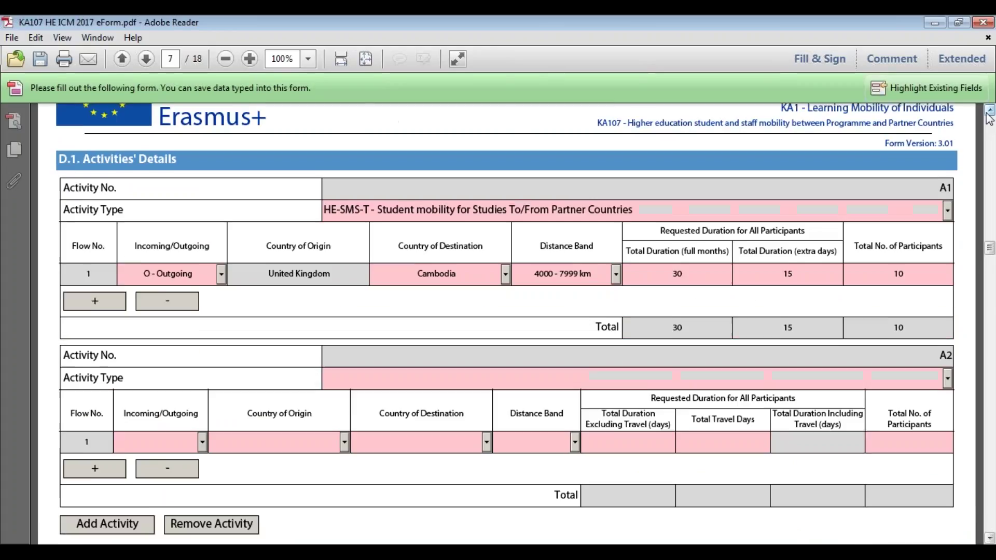
{"action": "left_click", "coordinate": [989, 110]}
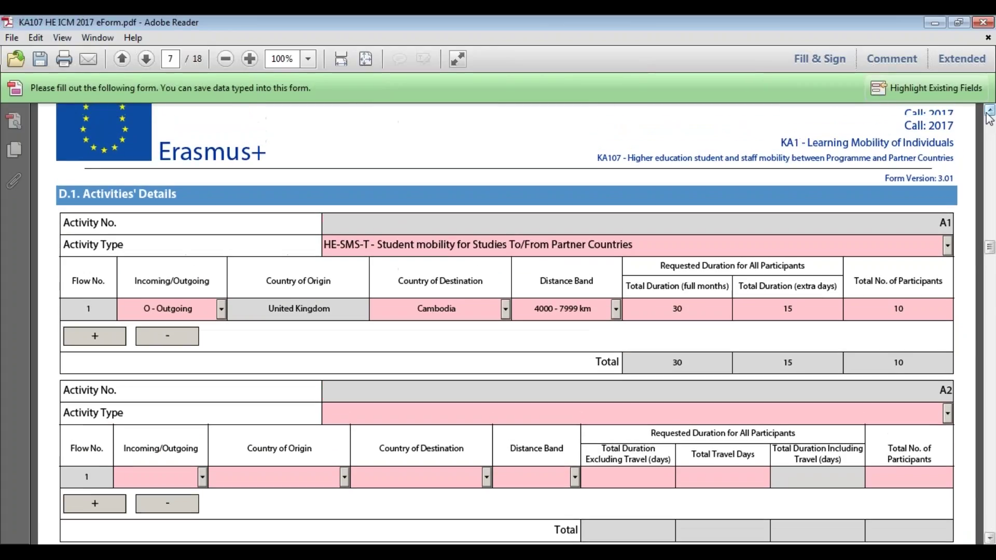
{"action": "left_click", "coordinate": [947, 415]}
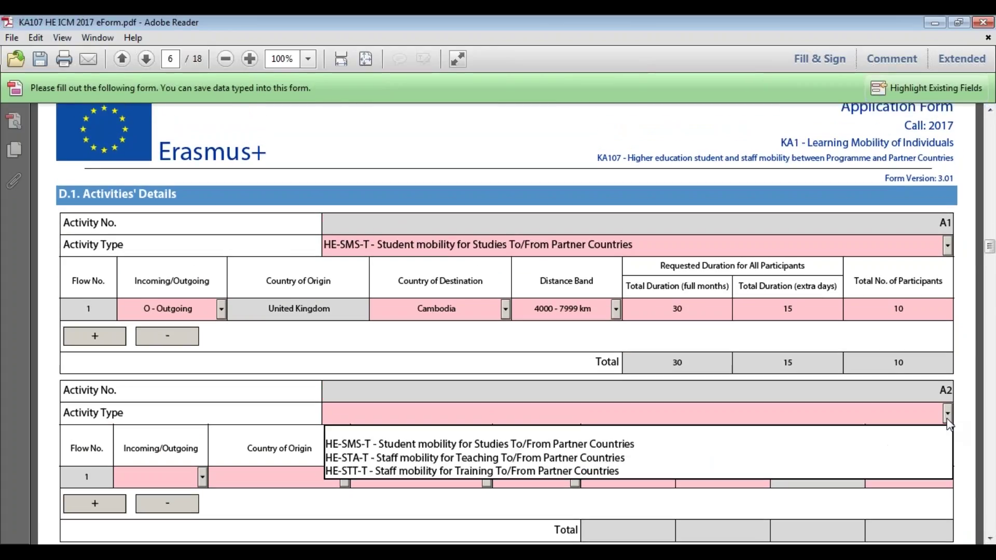
{"action": "left_click", "coordinate": [924, 459]}
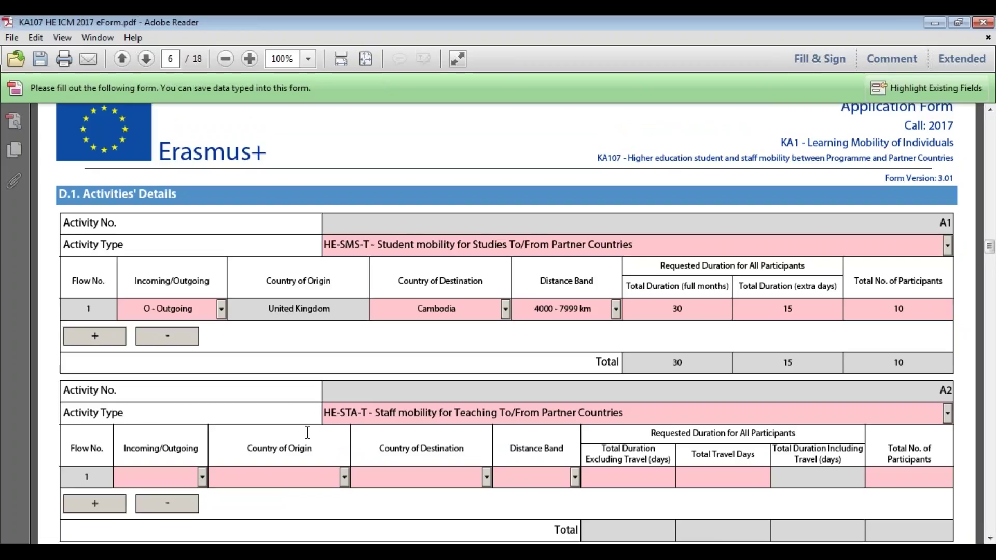
Set flow 1 of activity A2 to I - Incoming, trying O - Outgoing in between to compare the country fields.
{"action": "left_click", "coordinate": [203, 477]}
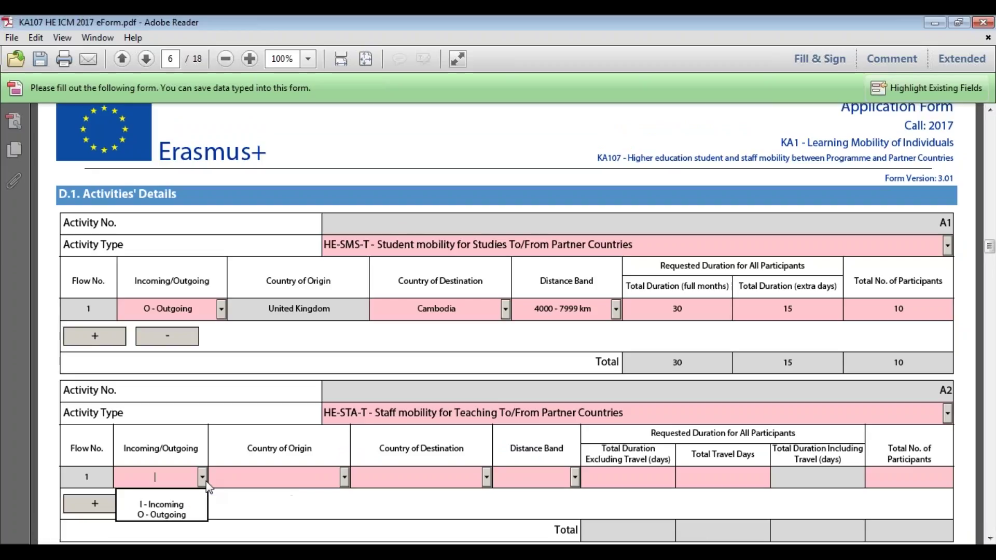
{"action": "left_click", "coordinate": [193, 506]}
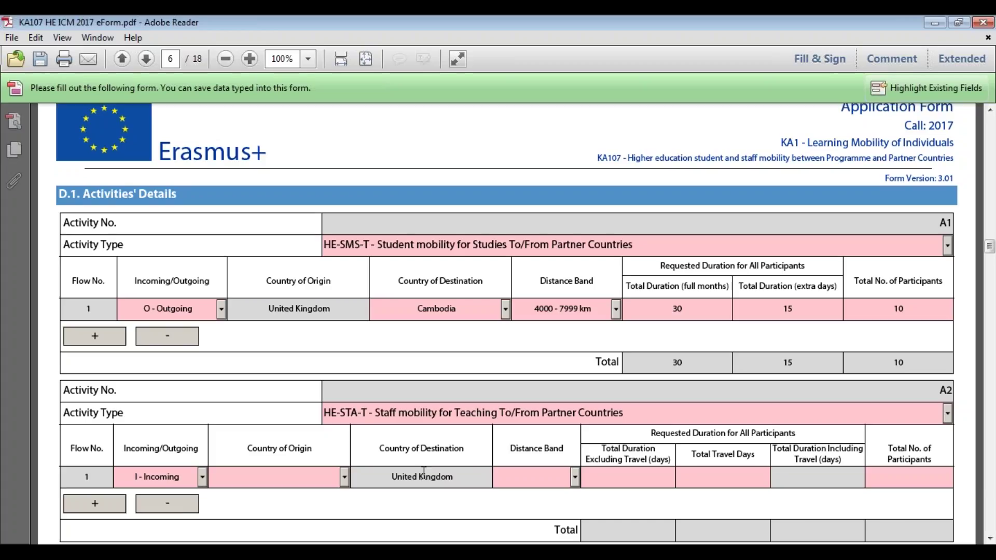
{"action": "left_click", "coordinate": [202, 477]}
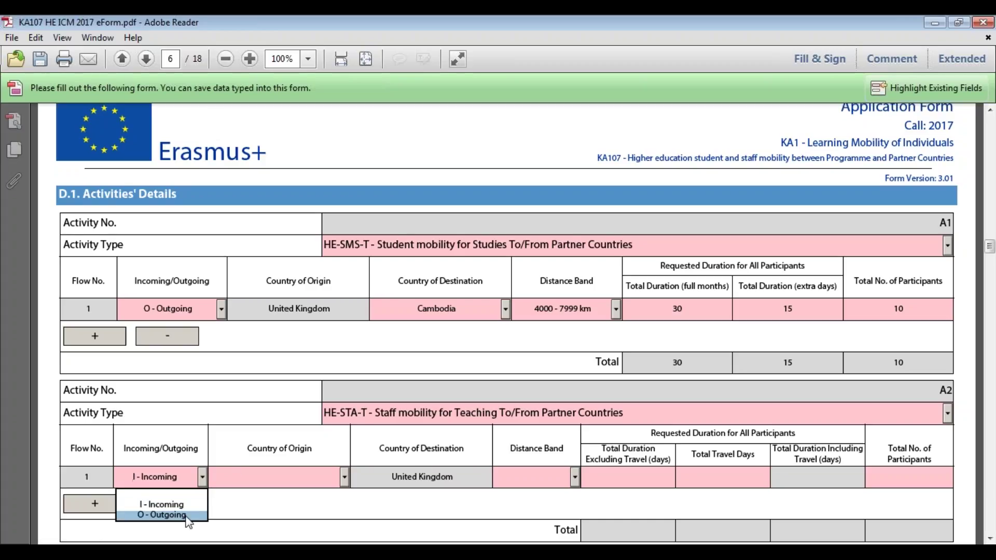
{"action": "left_click", "coordinate": [192, 515]}
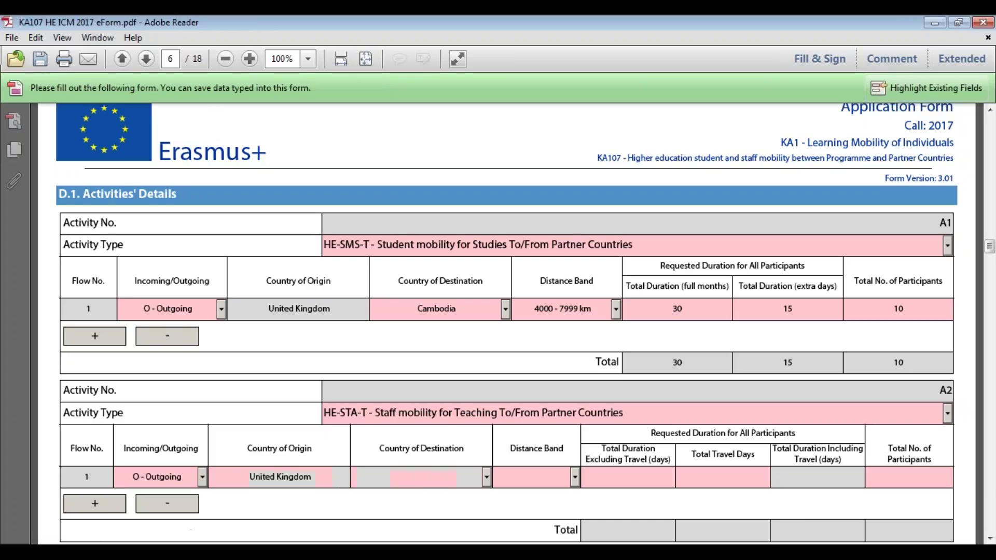
{"action": "left_click", "coordinate": [202, 478]}
{"action": "left_click", "coordinate": [194, 505]}
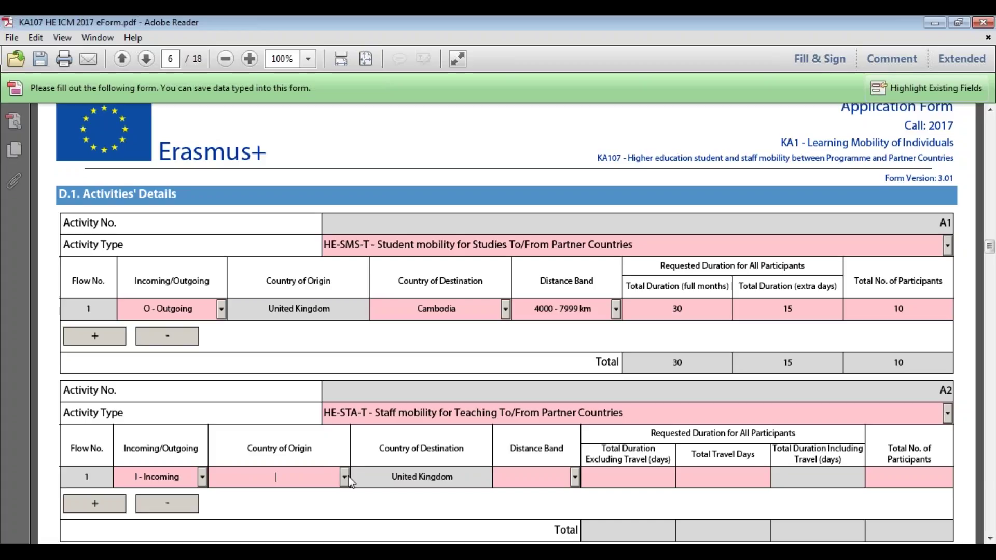
Set the country of origin to Australia and the distance band to 8000 - 19999 km for flow 1 of activity A2.
{"action": "left_click", "coordinate": [345, 478]}
{"action": "left_click", "coordinate": [344, 537]}
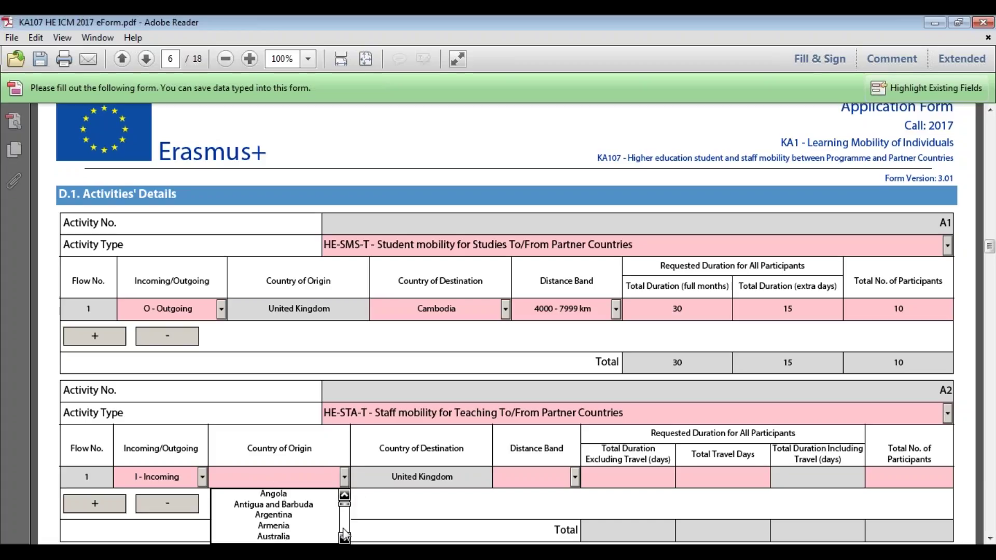
{"action": "left_click", "coordinate": [311, 542]}
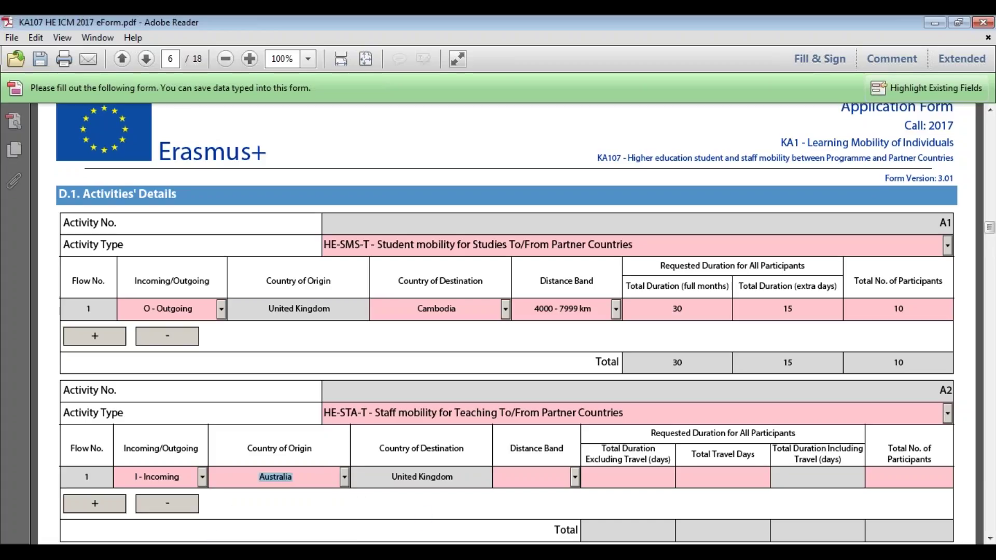
{"action": "left_click", "coordinate": [576, 477]}
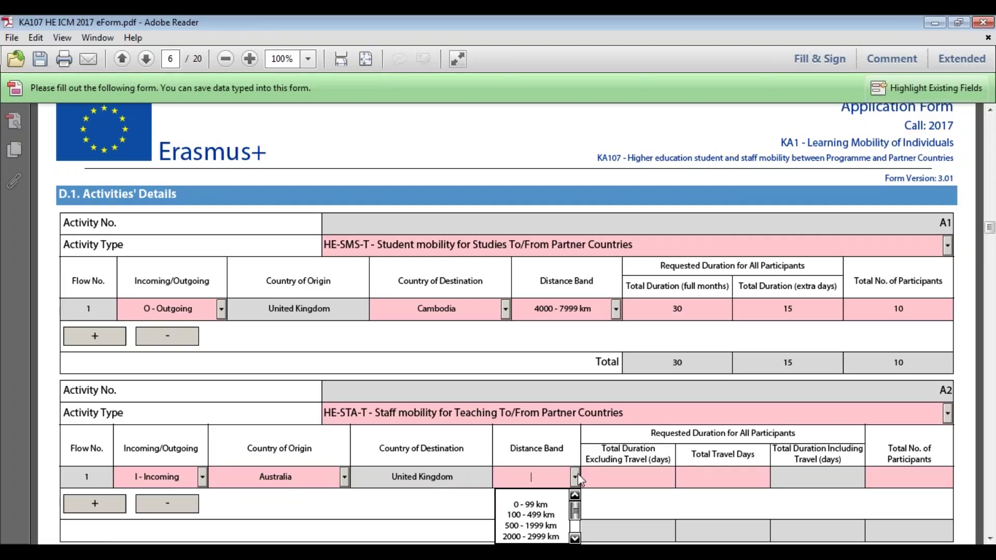
{"action": "left_click", "coordinate": [575, 538]}
{"action": "left_click", "coordinate": [574, 539]}
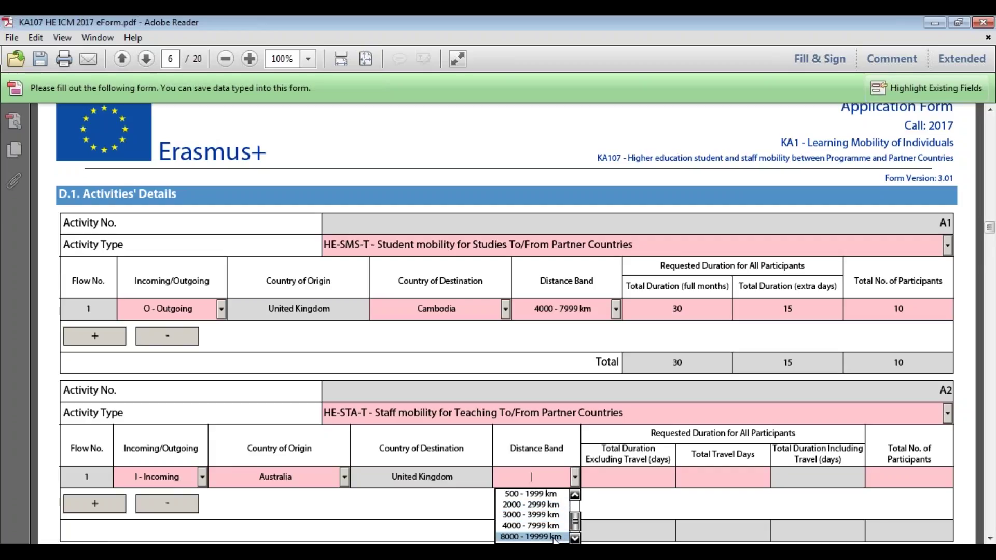
{"action": "left_click", "coordinate": [554, 537]}
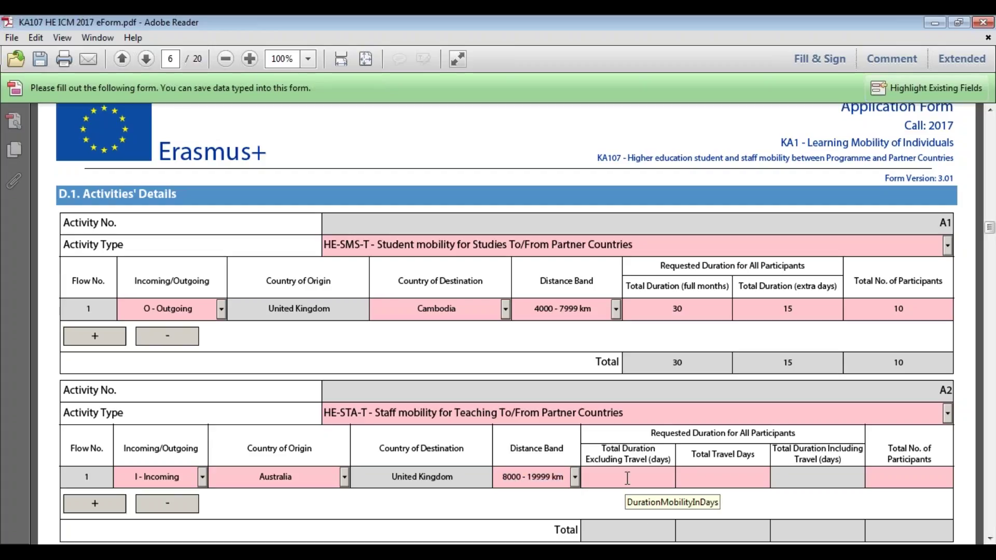
Enter 6 participants and a total duration excluding travel of 15 days for flow 1 of activity A2.
{"action": "left_click", "coordinate": [925, 474]}
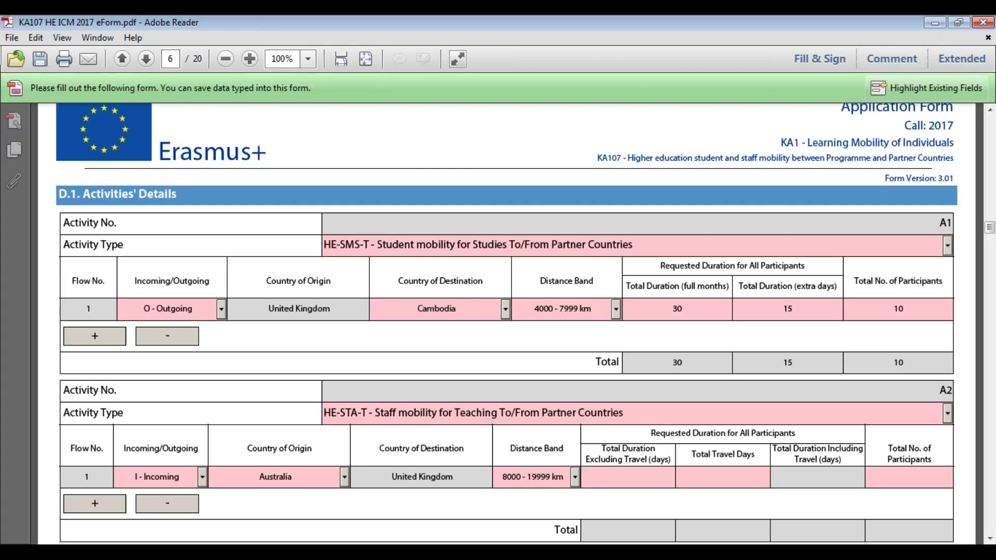
{"action": "left_click", "coordinate": [909, 477]}
{"action": "left_click", "coordinate": [909, 476]}
{"action": "type", "text": "6"}
{"action": "left_click", "coordinate": [641, 476]}
{"action": "type", "text": "15"}
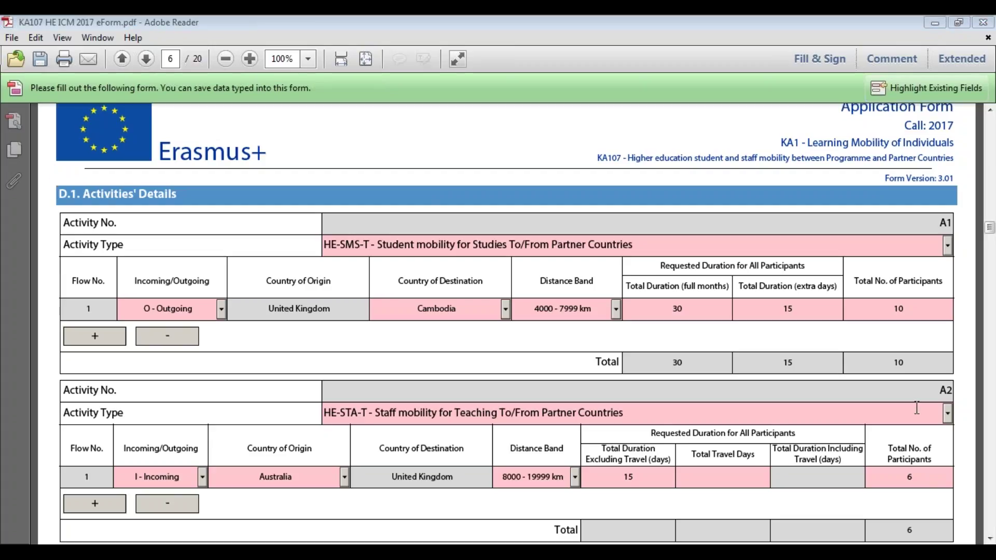
Enter 12 total travel days for flow 1 of activity A2.
{"action": "left_click", "coordinate": [897, 476]}
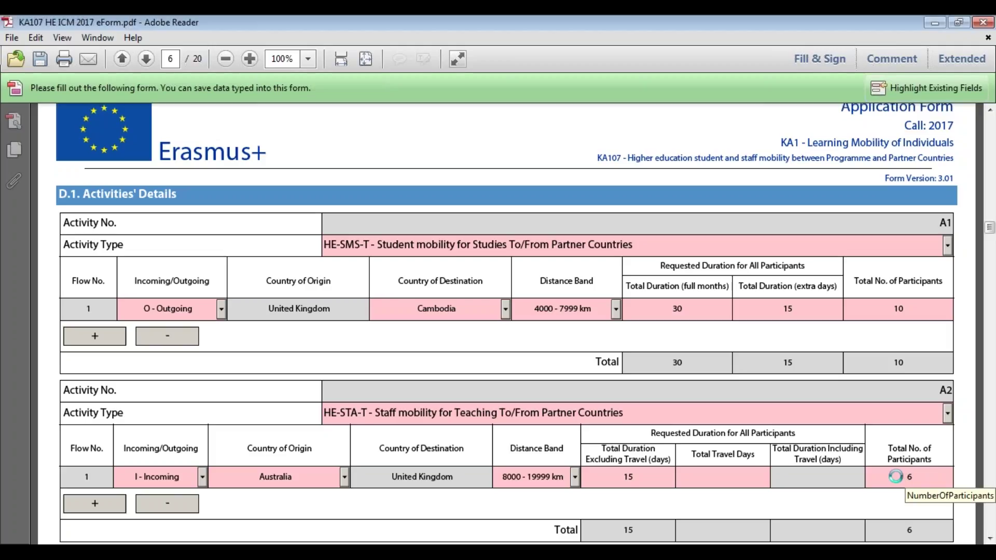
{"action": "double_click", "coordinate": [636, 480]}
{"action": "left_click", "coordinate": [655, 494]}
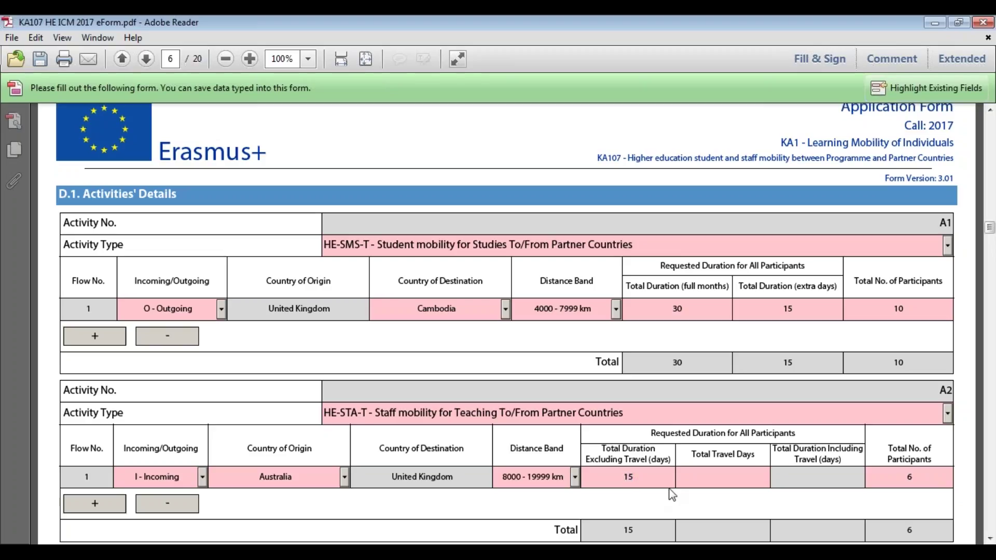
{"action": "left_click", "coordinate": [715, 483]}
{"action": "left_click", "coordinate": [935, 475]}
{"action": "left_click", "coordinate": [632, 477]}
{"action": "left_click", "coordinate": [723, 486]}
{"action": "left_click", "coordinate": [921, 477]}
{"action": "left_click", "coordinate": [734, 480]}
{"action": "type", "text": "12"}
{"action": "left_click", "coordinate": [927, 475]}
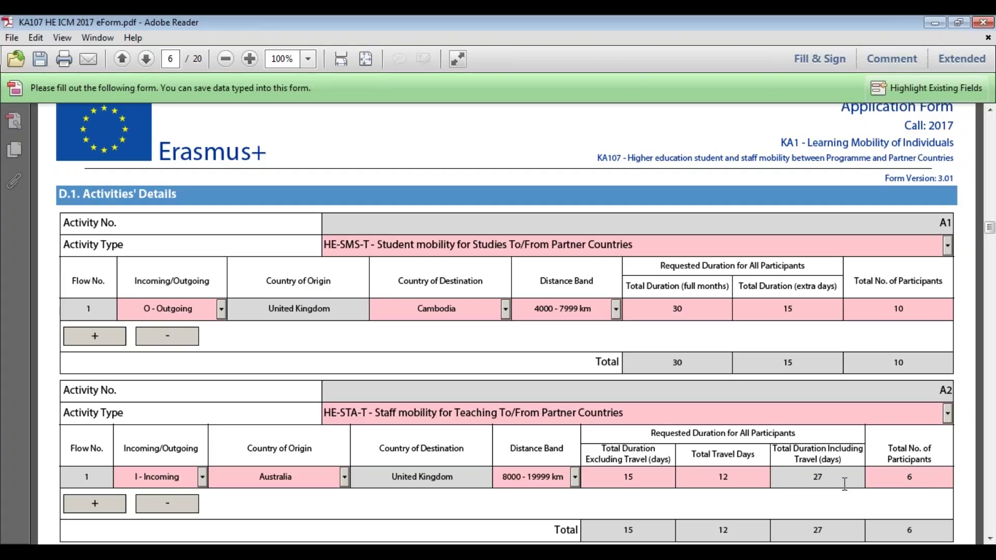
Set the total duration excluding travel to 90 days for flow 1 of activity A2 and check the resulting duration including travel.
{"action": "left_click", "coordinate": [653, 477]}
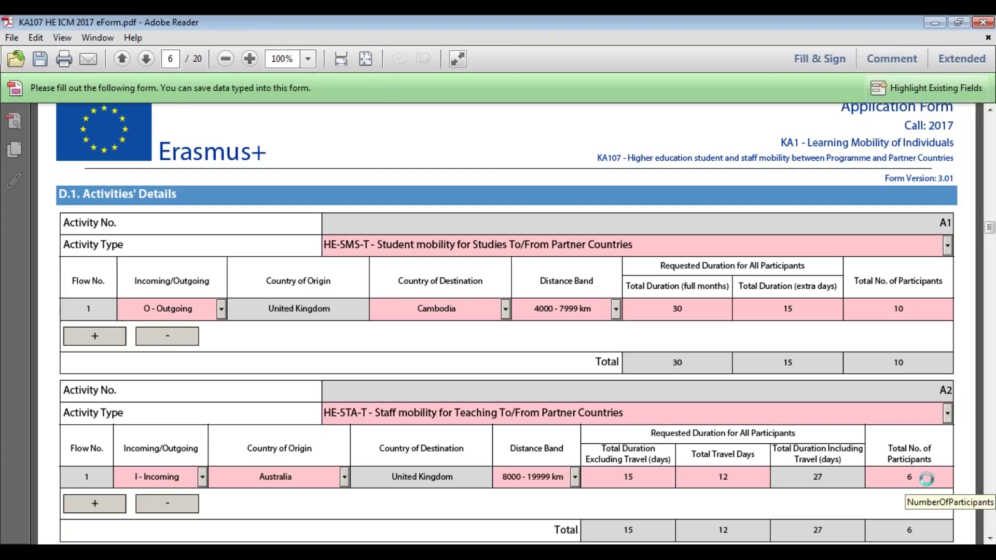
{"action": "double_click", "coordinate": [909, 477]}
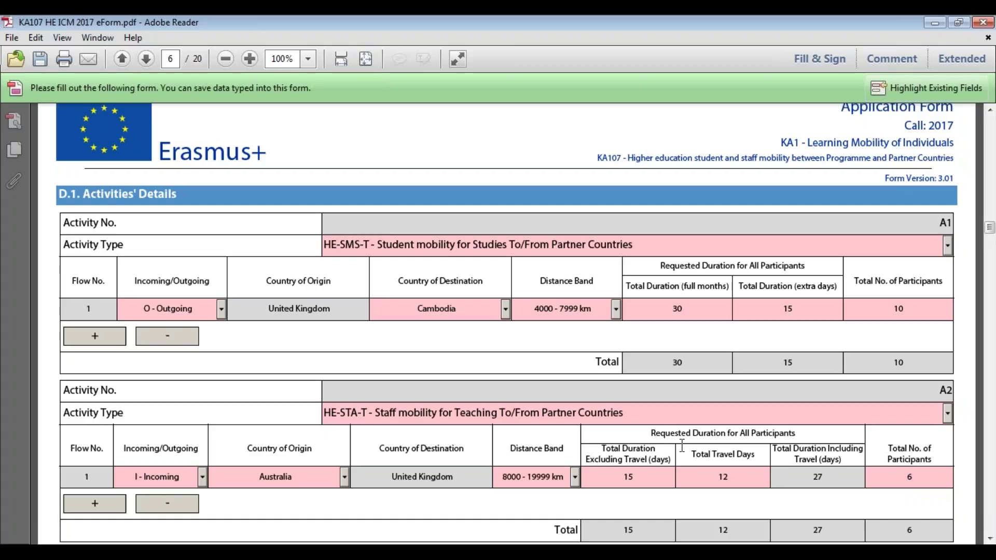
{"action": "left_click", "coordinate": [649, 477]}
{"action": "double_click", "coordinate": [649, 477]}
{"action": "type", "text": "15"}
{"action": "key", "text": "BackSpace"}
{"action": "key", "text": "BackSpace"}
{"action": "type", "text": "90"}
{"action": "key", "text": "Tab"}
{"action": "double_click", "coordinate": [643, 481]}
{"action": "left_click", "coordinate": [728, 477]}
{"action": "double_click", "coordinate": [716, 476]}
{"action": "left_click", "coordinate": [826, 476]}
{"action": "left_click_drag", "start_coordinate": [832, 477], "coordinate": [801, 477]}
Add a third activity in section D.1 and set its type to HE-STT-T - Staff mobility for Training To/From Partner Countries.
{"action": "left_click", "coordinate": [989, 538]}
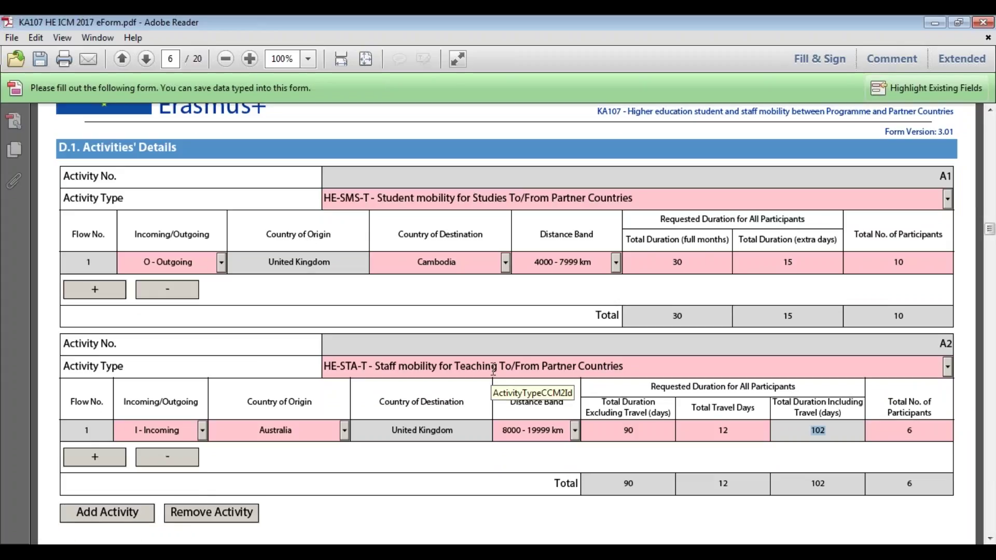
{"action": "left_click", "coordinate": [130, 516]}
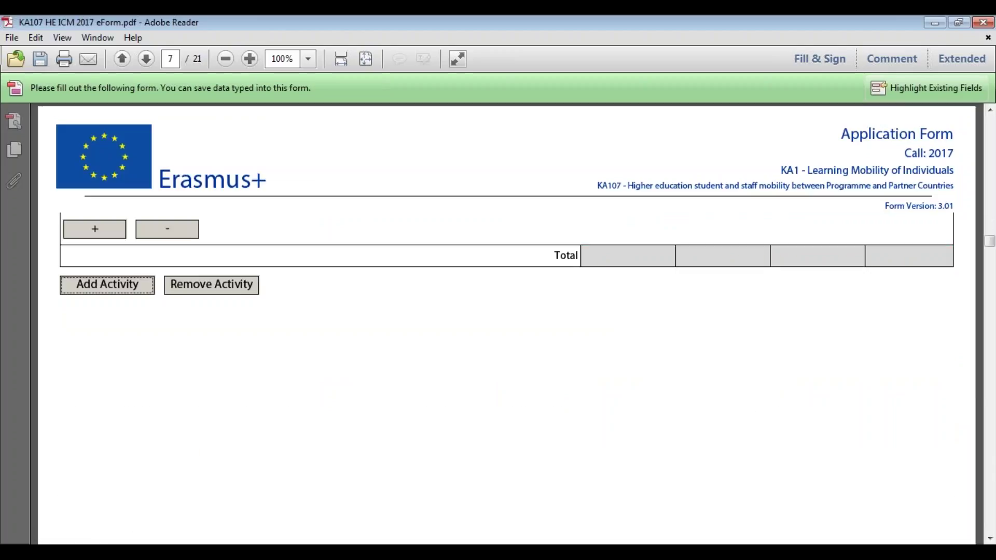
{"action": "left_click", "coordinate": [989, 110]}
{"action": "scroll", "coordinate": [961, 214], "scroll_direction": "up", "scroll_amount": 5}
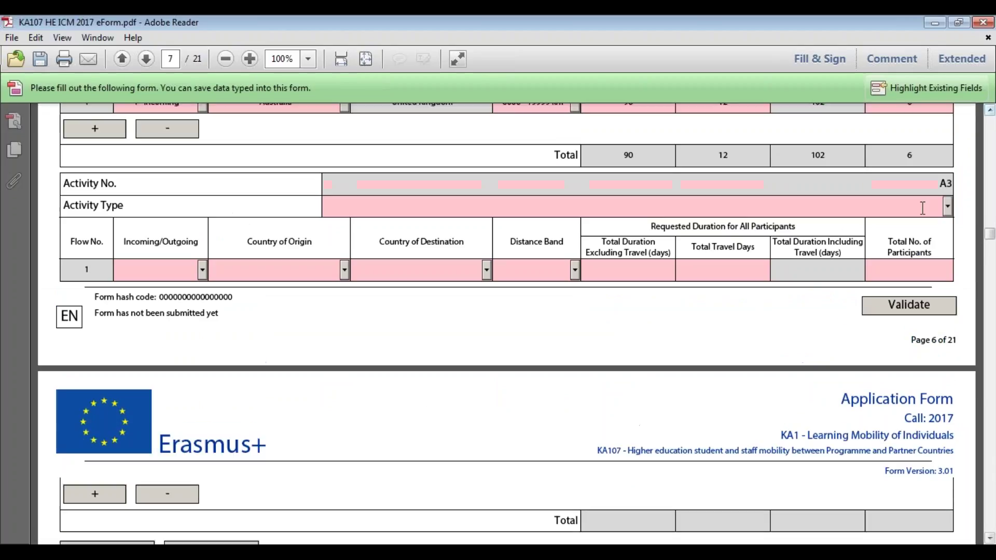
{"action": "left_click", "coordinate": [947, 207]}
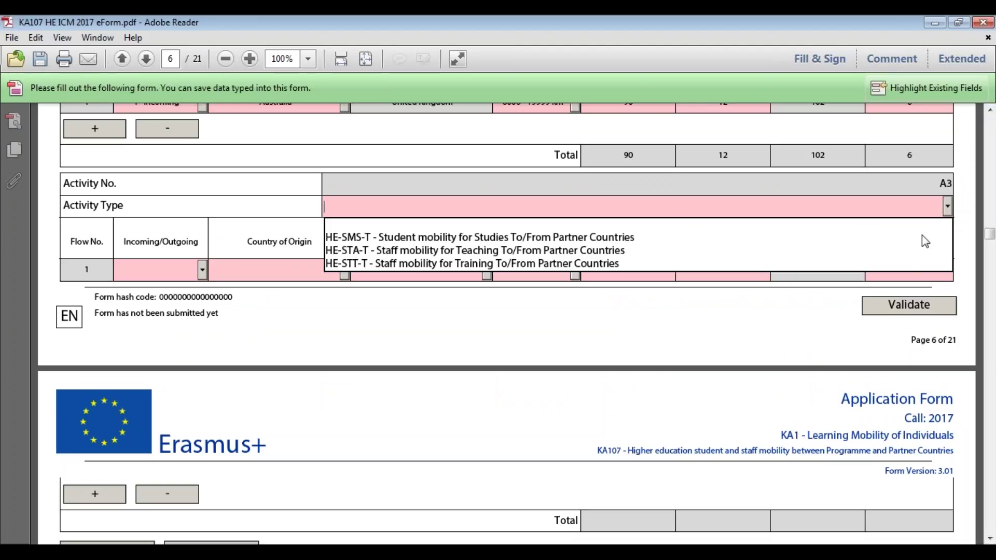
{"action": "left_click", "coordinate": [905, 265]}
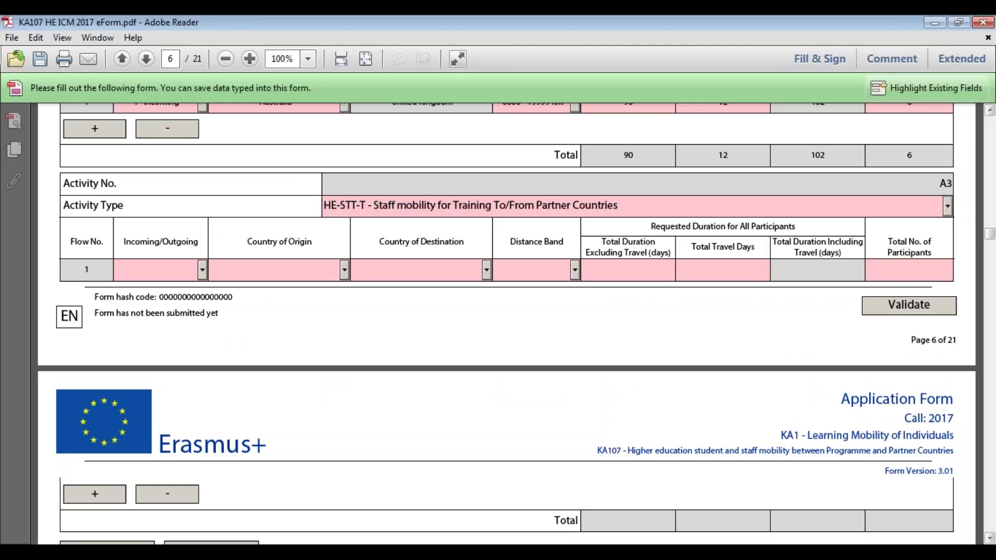
Remove activity A3 from section D.1.
{"action": "left_click", "coordinate": [990, 538]}
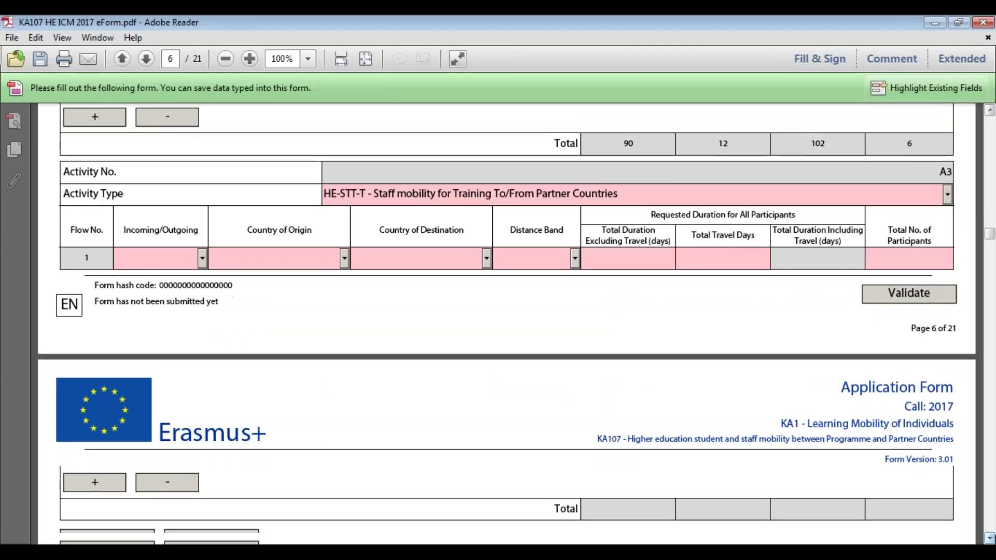
{"action": "left_click", "coordinate": [990, 538]}
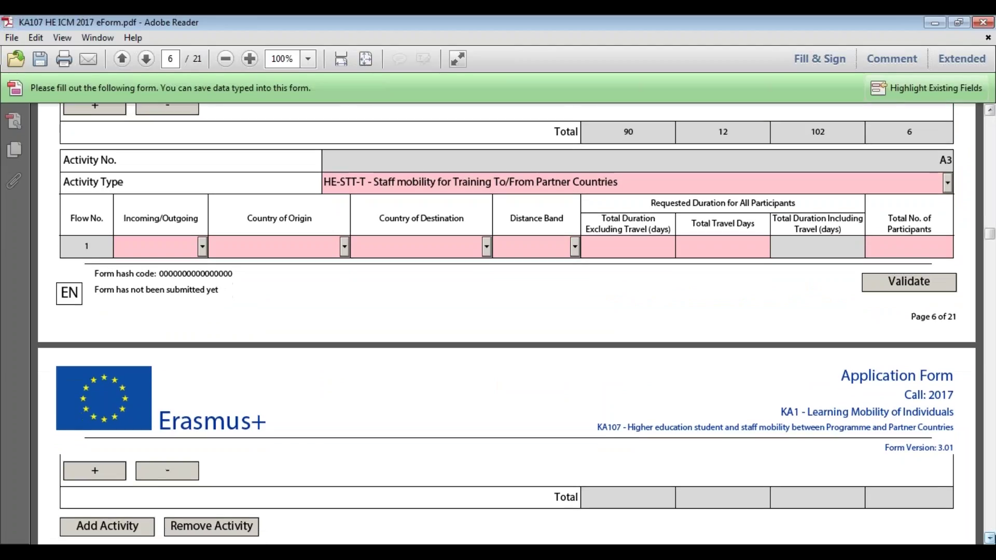
{"action": "left_click", "coordinate": [223, 534]}
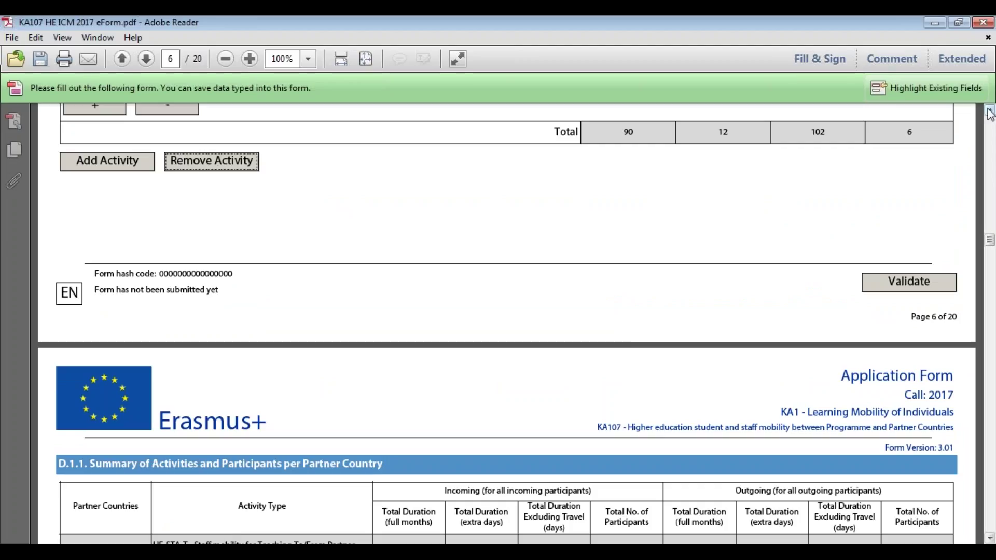
Add a second, empty flow to activity A2 and remove it again.
{"action": "scroll", "coordinate": [989, 111], "scroll_direction": "up", "scroll_amount": 3}
{"action": "scroll", "coordinate": [989, 113], "scroll_direction": "up", "scroll_amount": 5}
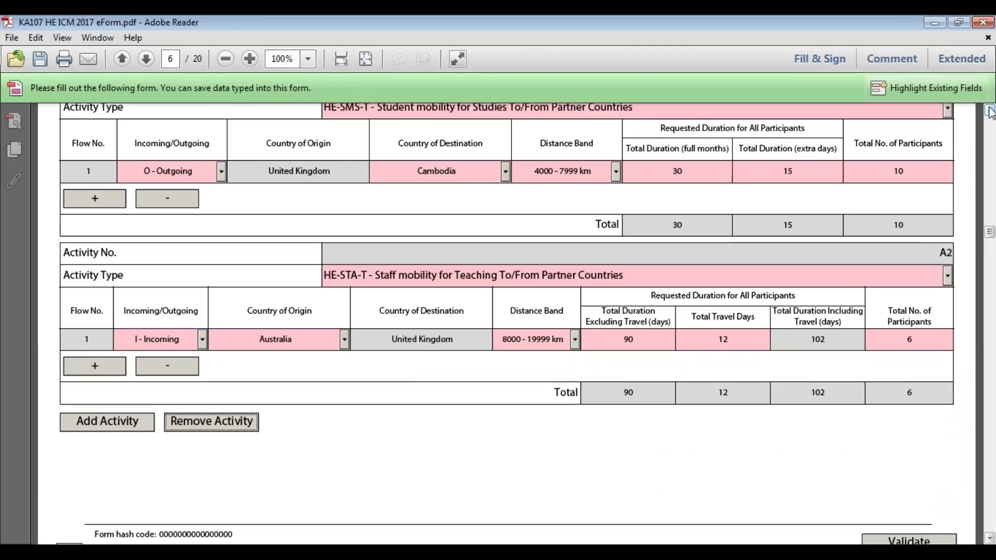
{"action": "scroll", "coordinate": [989, 112], "scroll_direction": "up", "scroll_amount": 1}
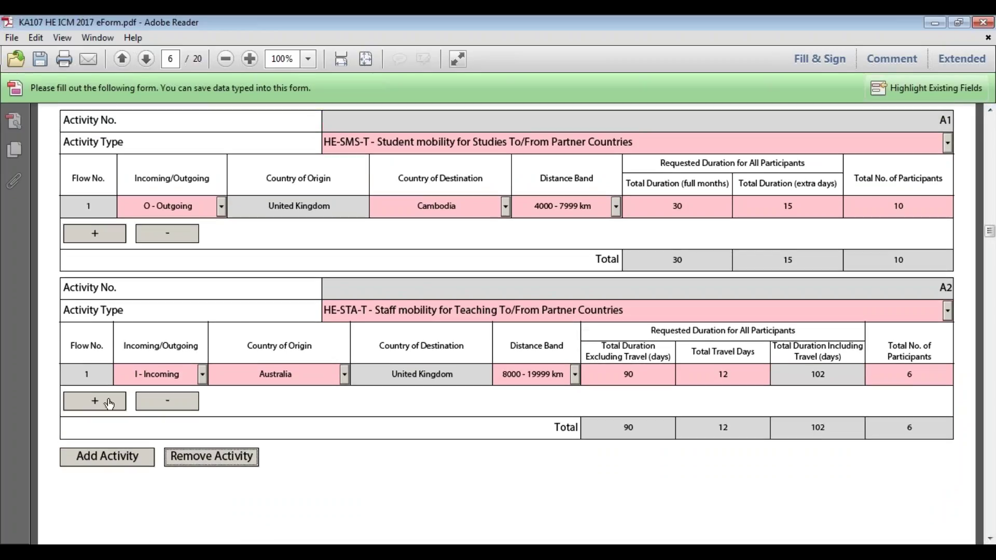
{"action": "left_click", "coordinate": [108, 403]}
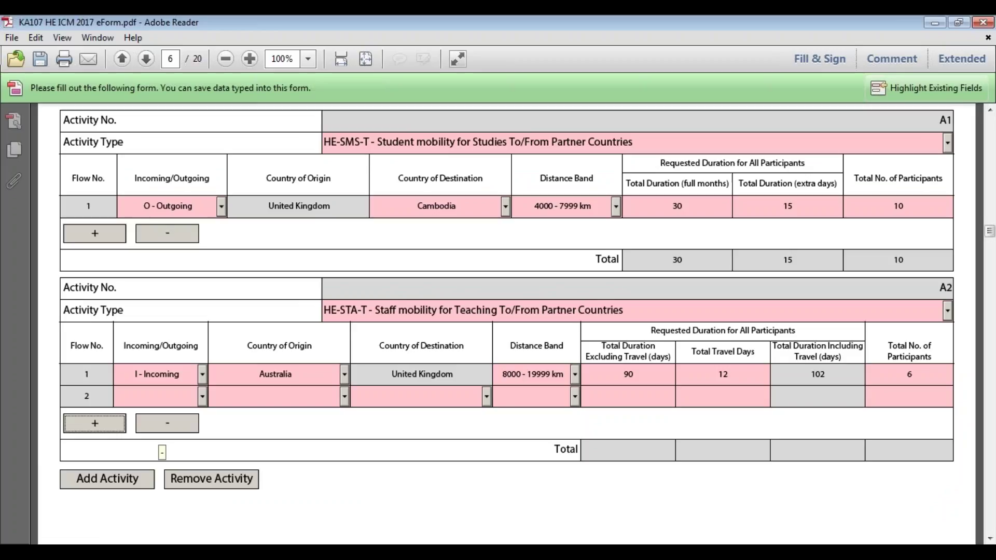
{"action": "left_click", "coordinate": [167, 423]}
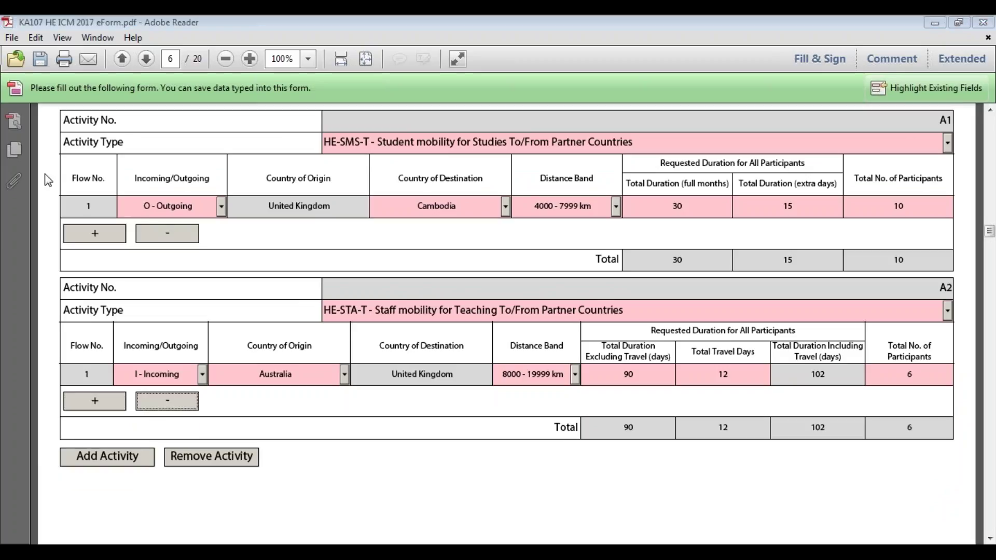
Review section D.1.1, Summary of Activities and Participants per Partner Country, for both partner countries.
{"action": "scroll", "coordinate": [48, 180], "scroll_direction": "down", "scroll_amount": 2}
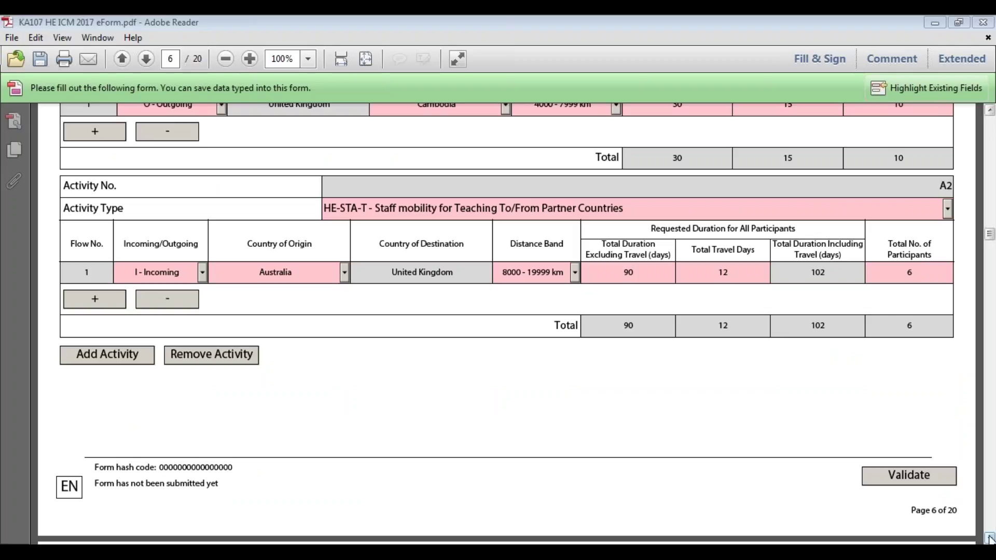
{"action": "left_click", "coordinate": [989, 538]}
{"action": "left_click", "coordinate": [989, 538]}
{"action": "left_click", "coordinate": [989, 538]}
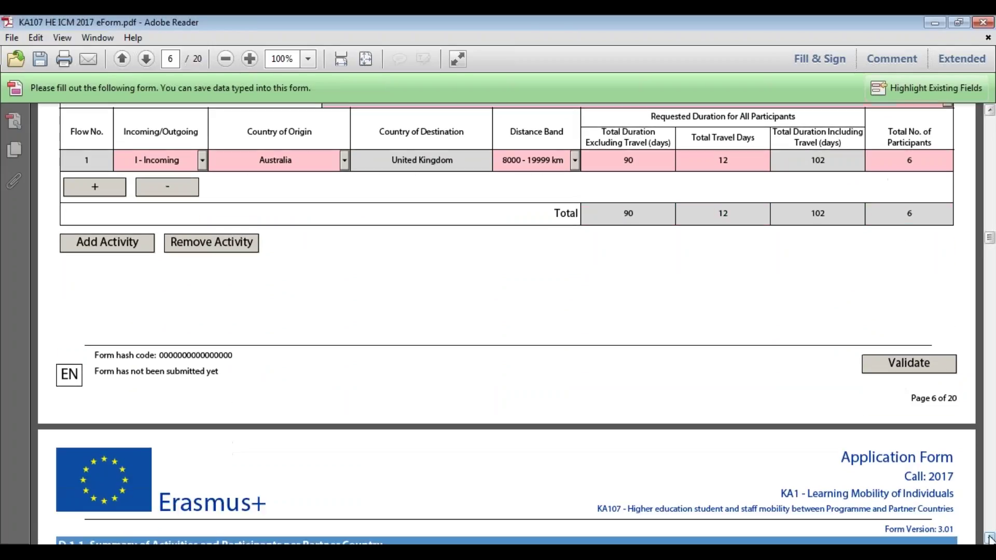
{"action": "left_click", "coordinate": [989, 537]}
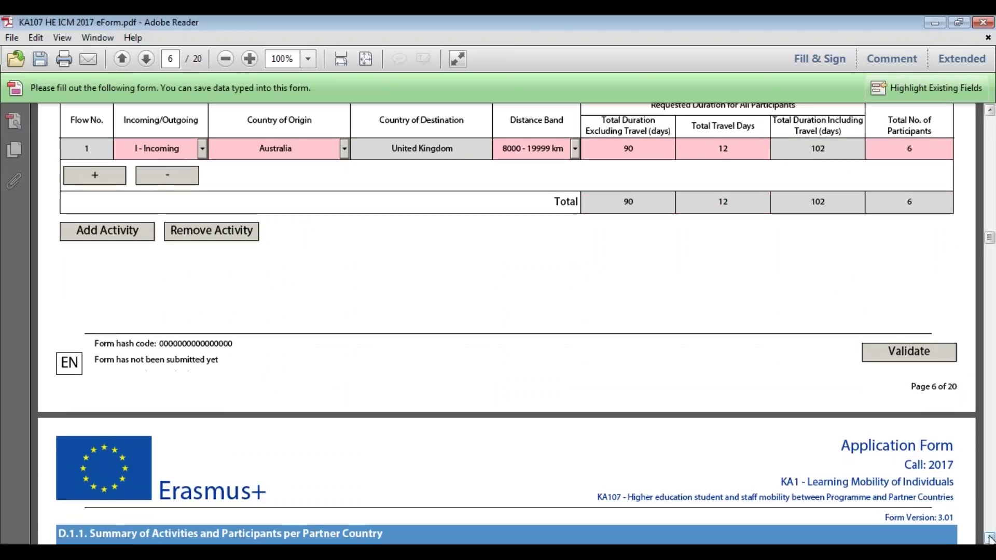
{"action": "left_click", "coordinate": [989, 538]}
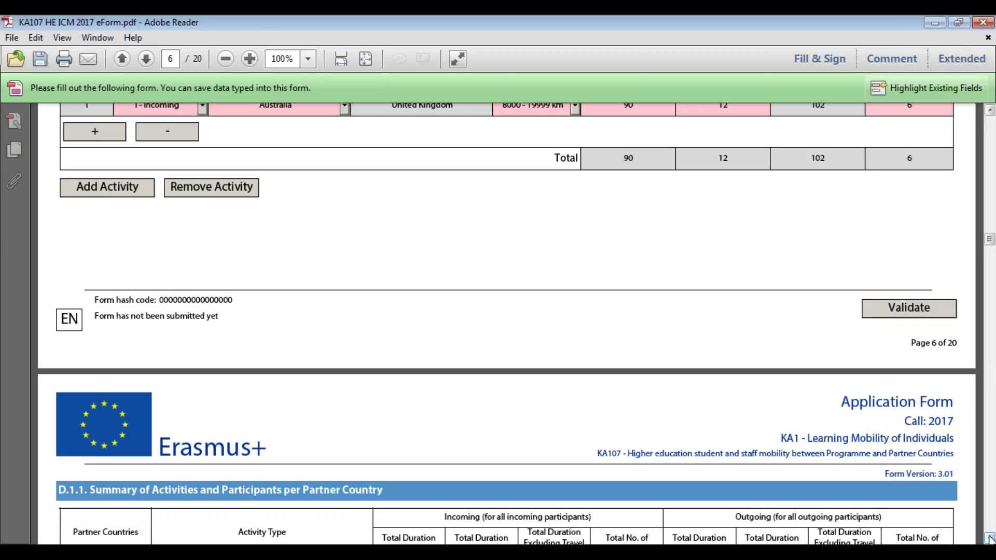
{"action": "left_click", "coordinate": [989, 539]}
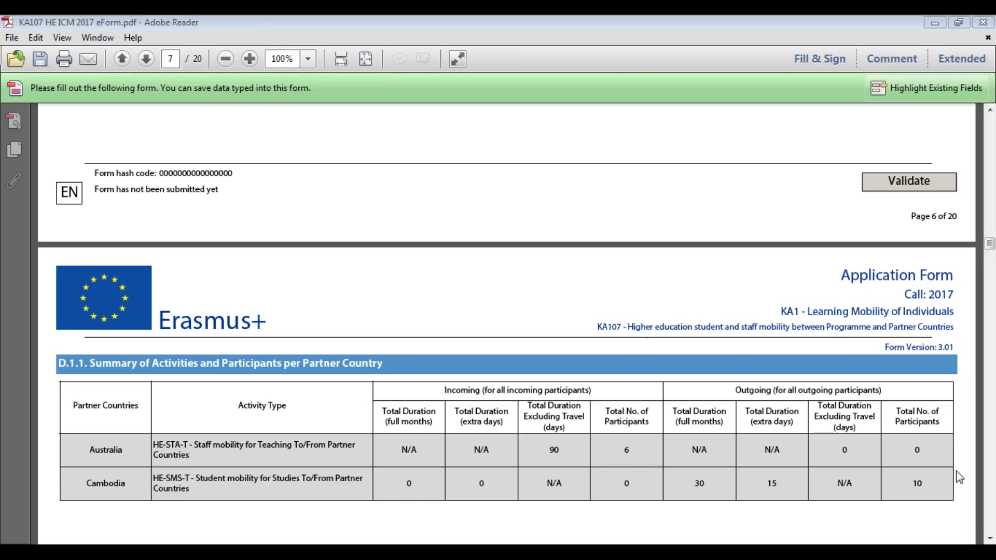
Examine the calculated grants in the E.1 Travel and E.2 Individual Support tables of the Budget section.
{"action": "left_click", "coordinate": [989, 538]}
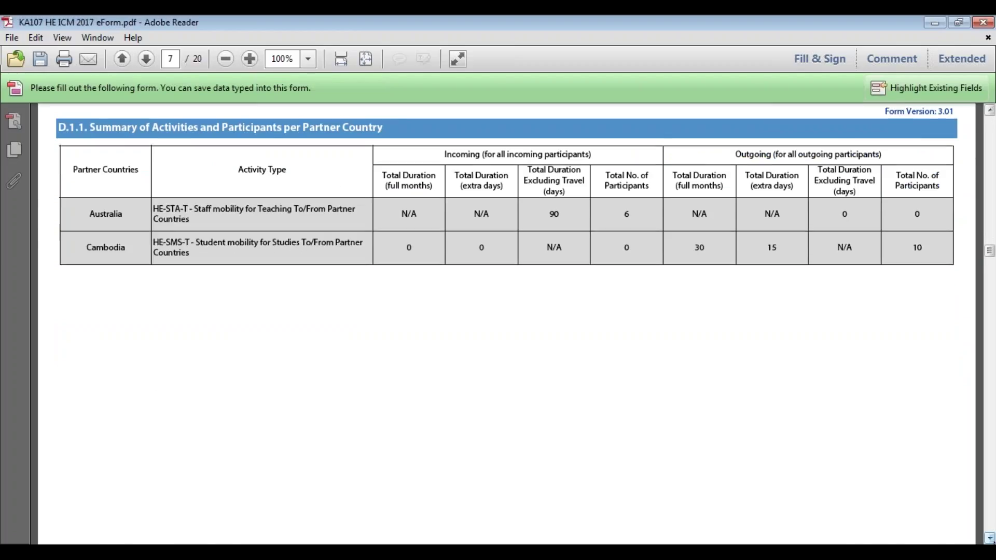
{"action": "left_click", "coordinate": [989, 539]}
{"action": "left_click", "coordinate": [989, 539]}
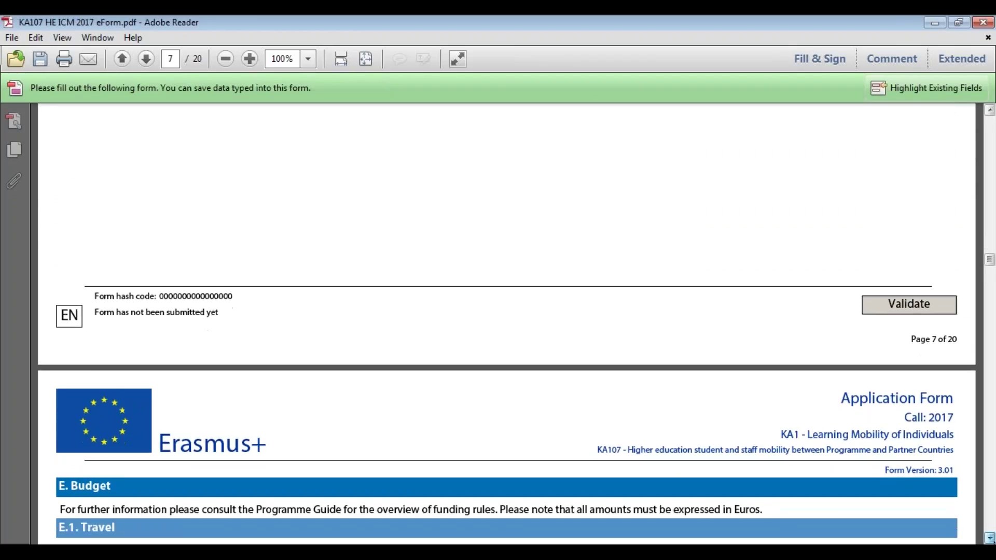
{"action": "left_click", "coordinate": [989, 539]}
{"action": "left_click", "coordinate": [989, 538]}
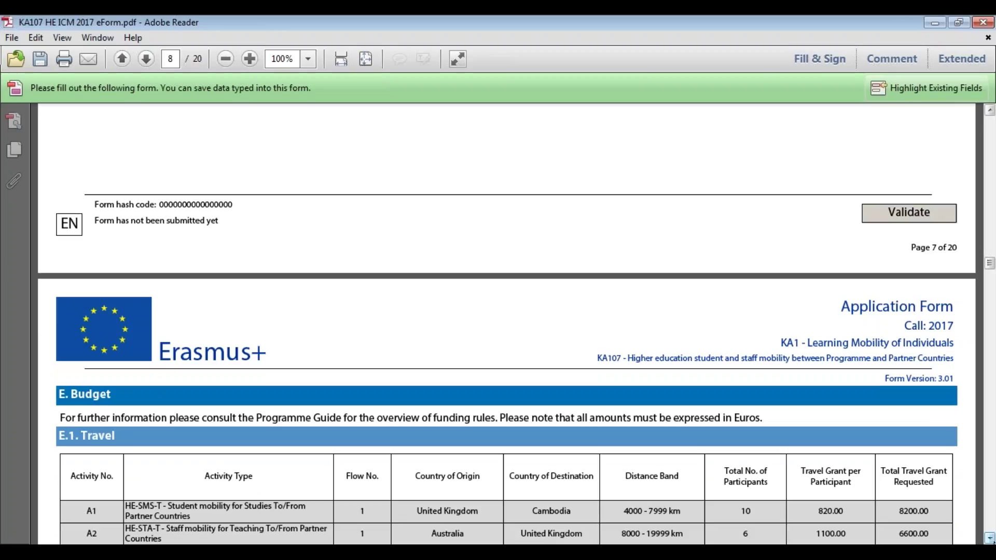
{"action": "scroll", "coordinate": [507, 363], "scroll_direction": "down", "scroll_amount": 1}
{"action": "scroll", "coordinate": [506, 358], "scroll_direction": "down", "scroll_amount": 3}
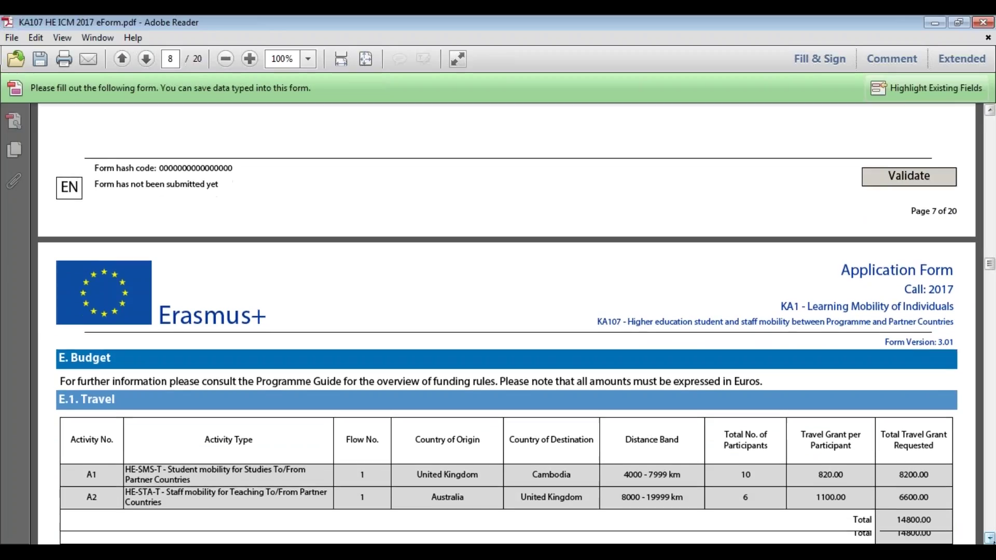
{"action": "scroll", "coordinate": [506, 363], "scroll_direction": "down", "scroll_amount": 10}
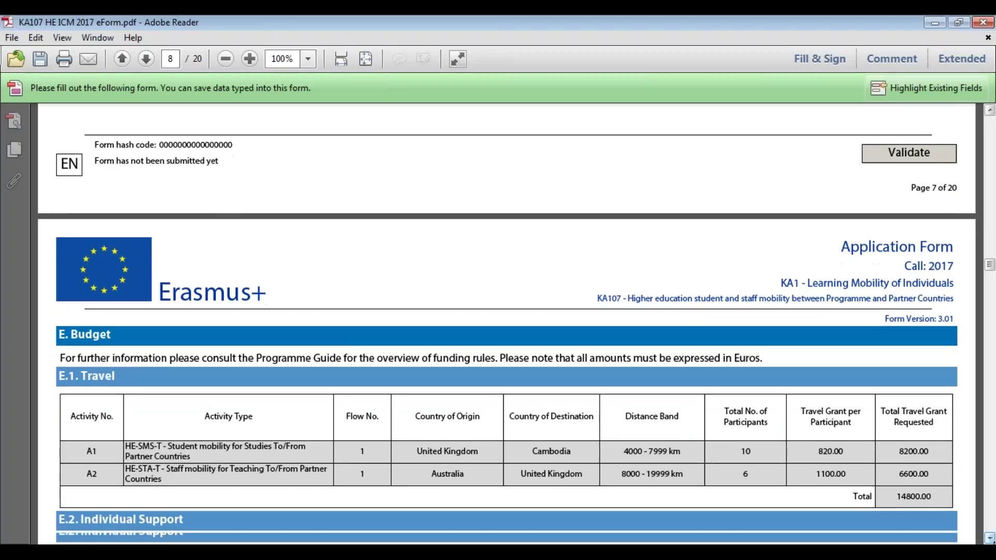
{"action": "scroll", "coordinate": [506, 363], "scroll_direction": "down", "scroll_amount": 10}
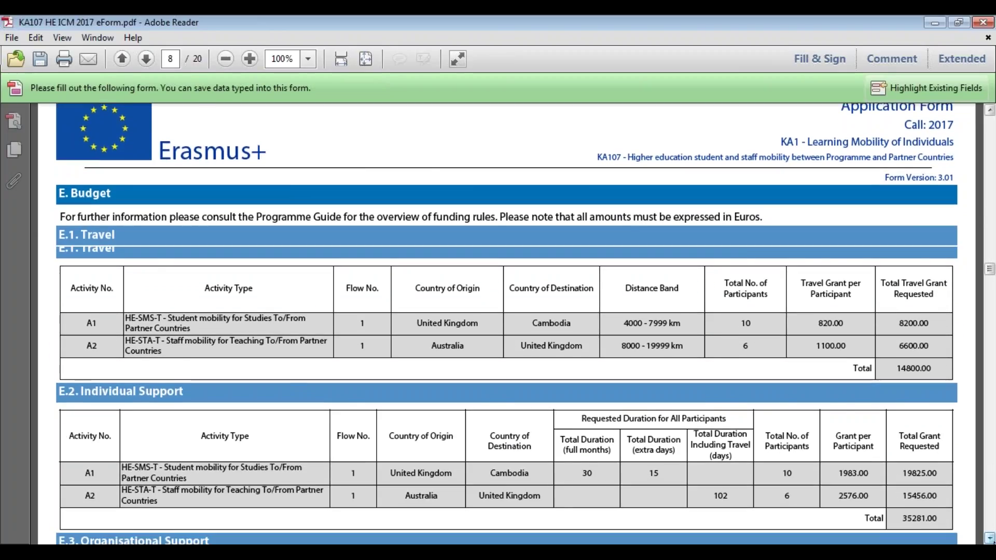
Review the E.1 Travel, E.2 Individual Support and E.3 Organisational Support tables against the activities and summary in section D.1.
{"action": "scroll", "coordinate": [507, 323], "scroll_direction": "down", "scroll_amount": 7}
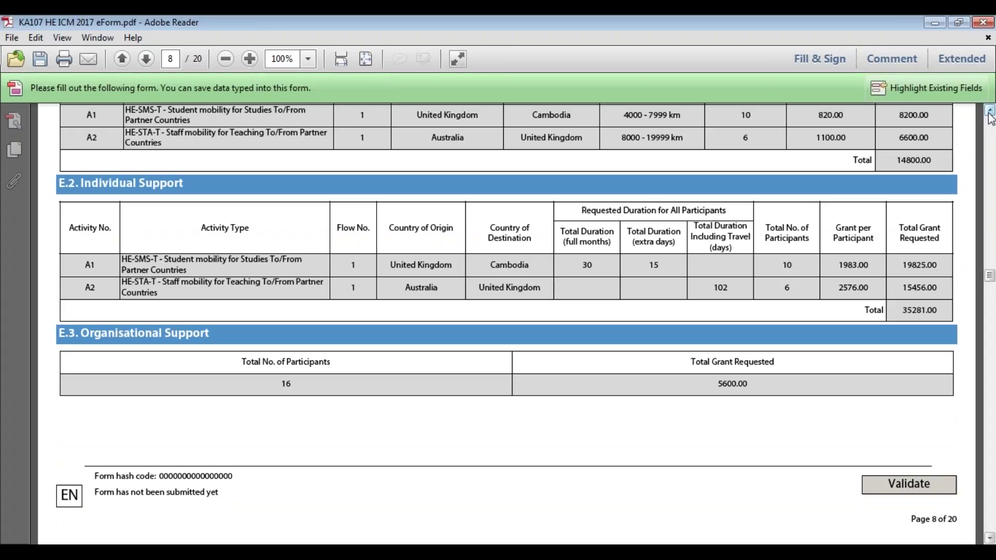
{"action": "left_click", "coordinate": [989, 112]}
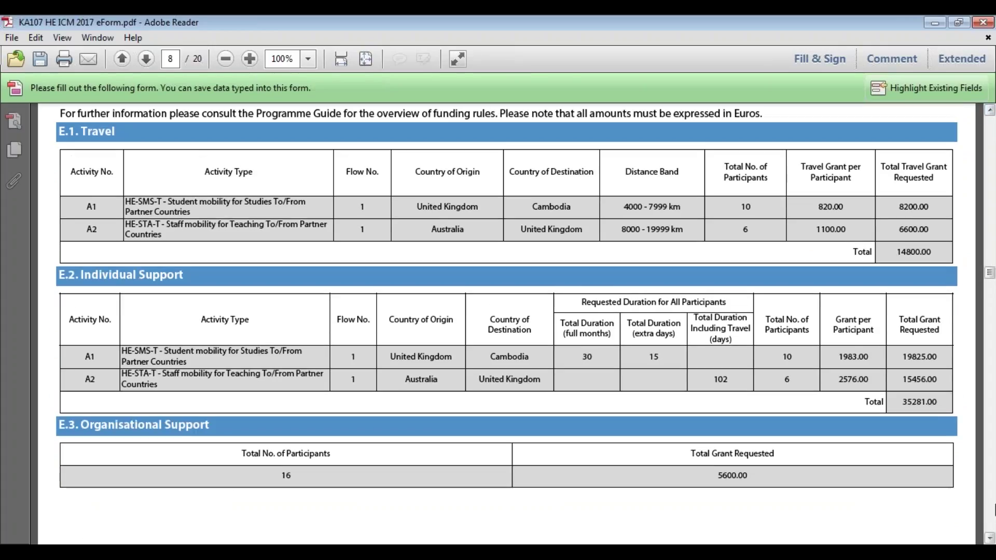
{"action": "left_click", "coordinate": [990, 537]}
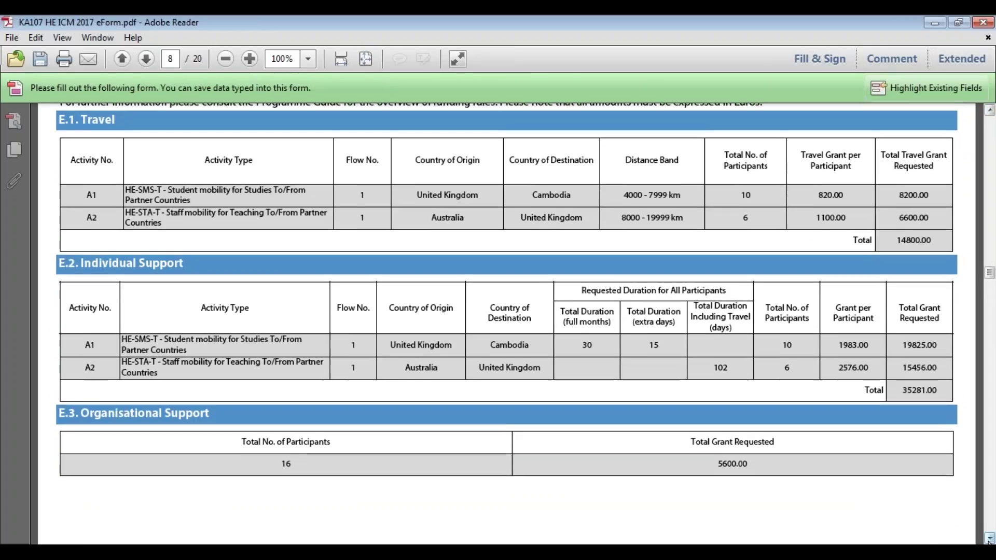
{"action": "scroll", "coordinate": [994, 297], "scroll_direction": "up", "scroll_amount": 15}
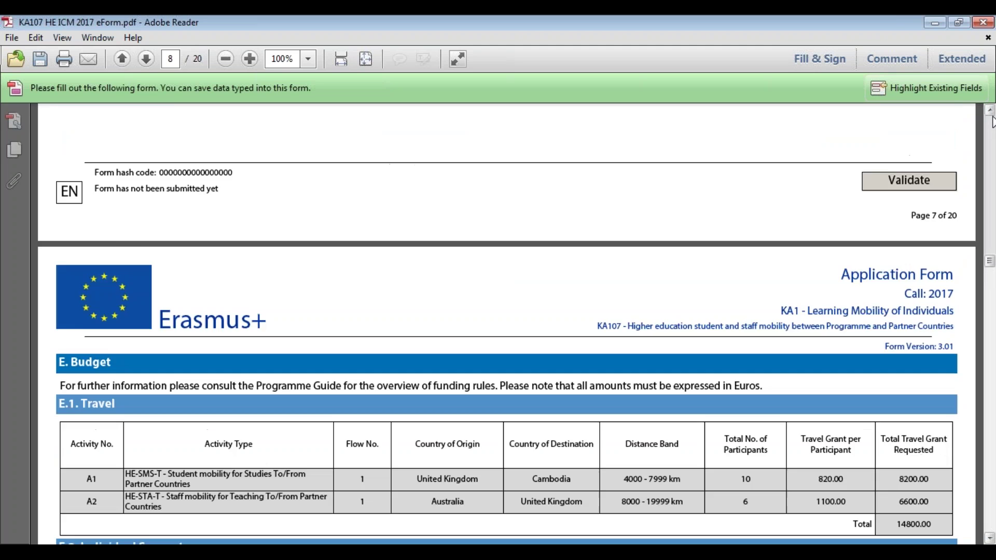
{"action": "scroll", "coordinate": [994, 415], "scroll_direction": "down", "scroll_amount": 10}
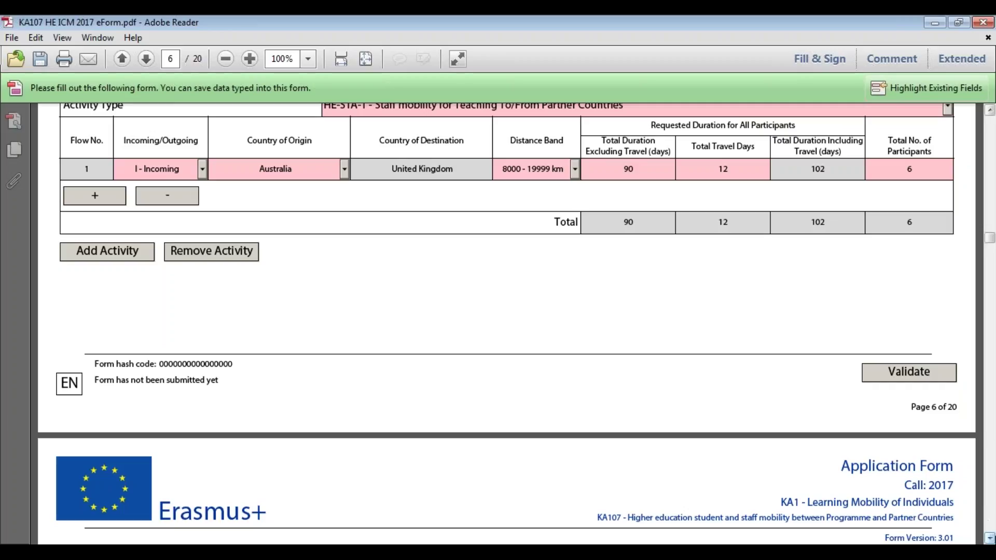
{"action": "scroll", "coordinate": [506, 324], "scroll_direction": "down", "scroll_amount": 8}
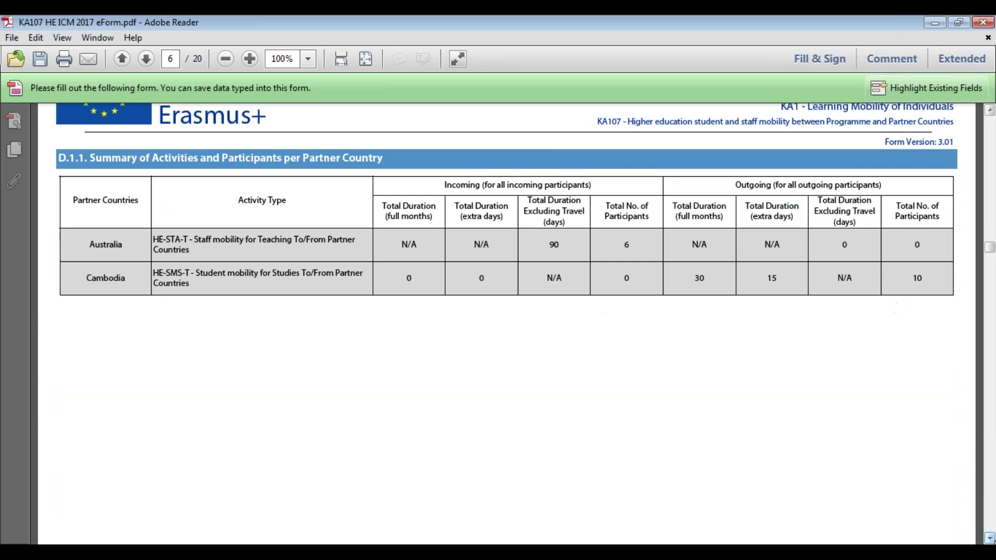
{"action": "scroll", "coordinate": [506, 324], "scroll_direction": "down", "scroll_amount": 15}
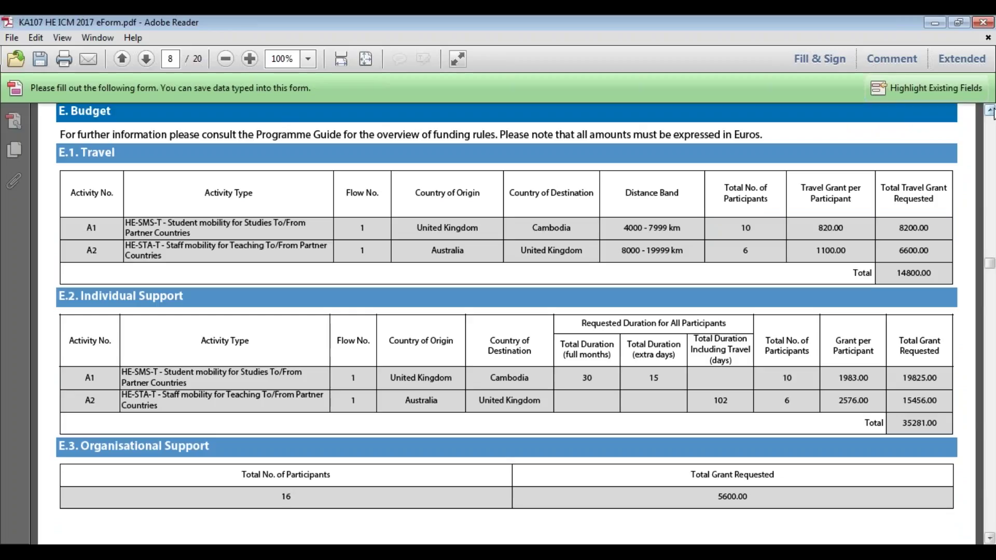
{"action": "left_click", "coordinate": [990, 110]}
{"action": "scroll", "coordinate": [989, 110], "scroll_direction": "up", "scroll_amount": 3}
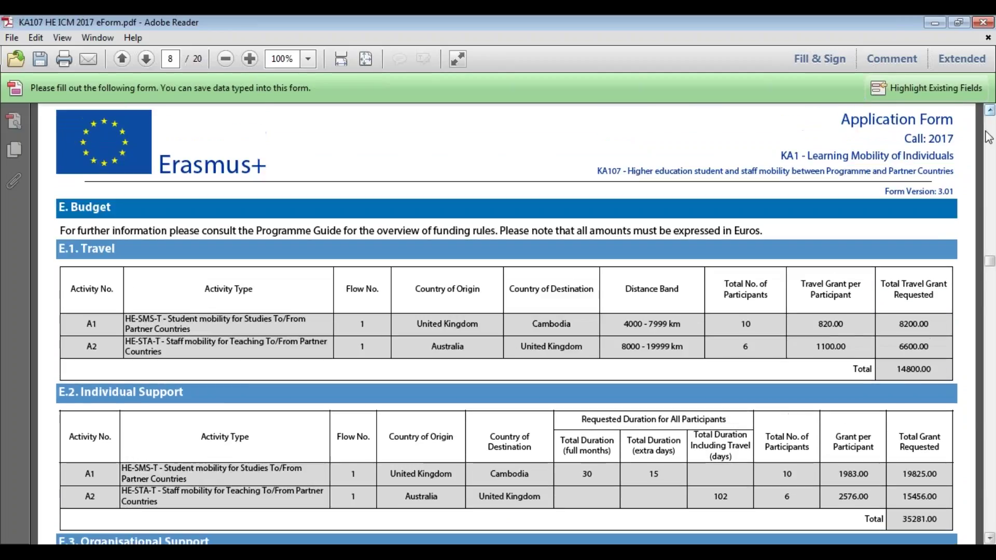
{"action": "left_click", "coordinate": [989, 538]}
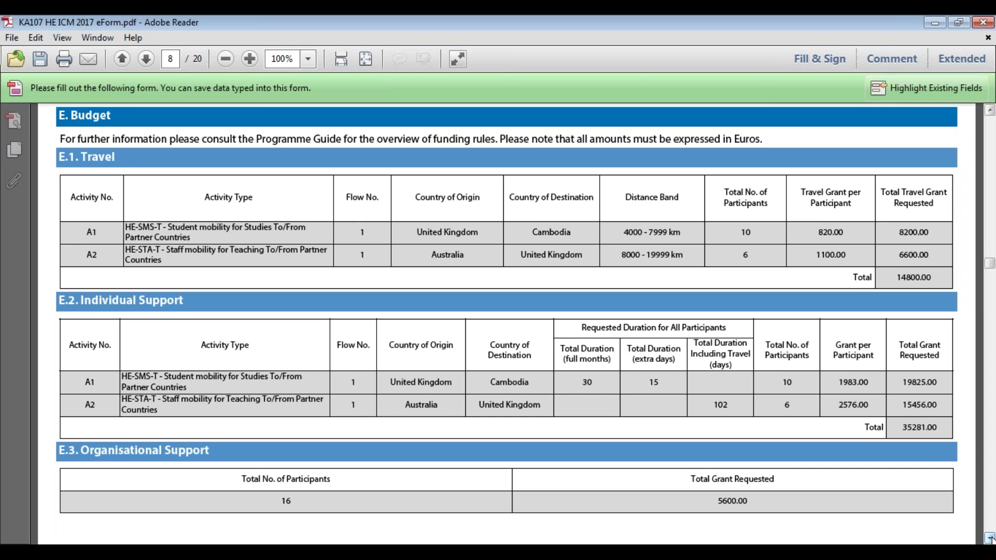
Examine the E.4 Budget Summary by activity and by country, including organisational support and the project total grant.
{"action": "scroll", "coordinate": [989, 538], "scroll_direction": "down", "scroll_amount": 5}
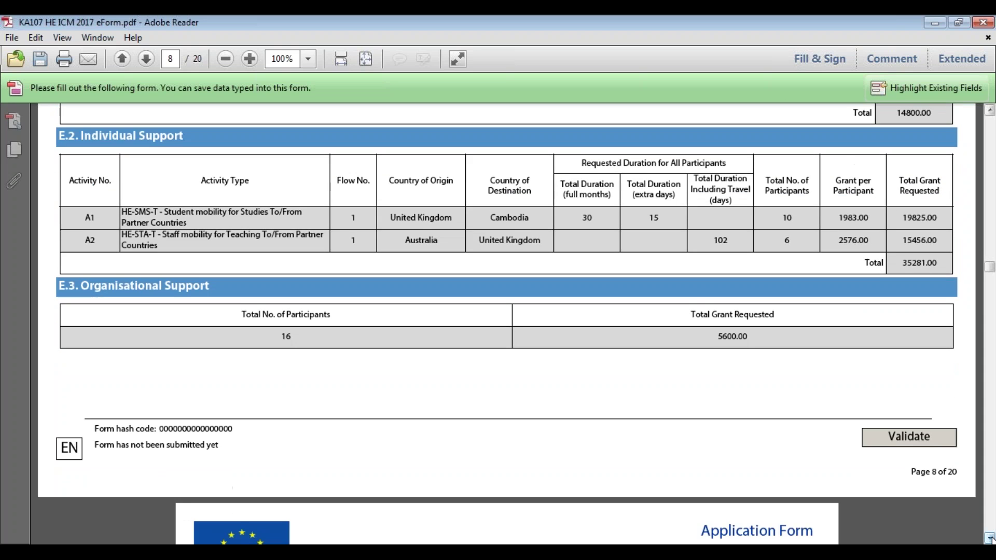
{"action": "scroll", "coordinate": [988, 538], "scroll_direction": "down", "scroll_amount": 9}
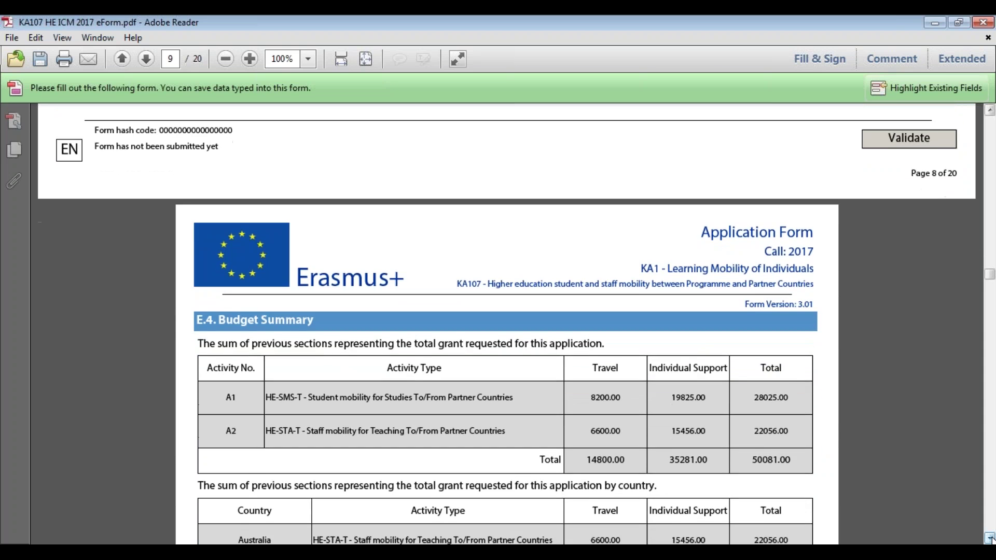
{"action": "scroll", "coordinate": [989, 538], "scroll_direction": "down", "scroll_amount": 5}
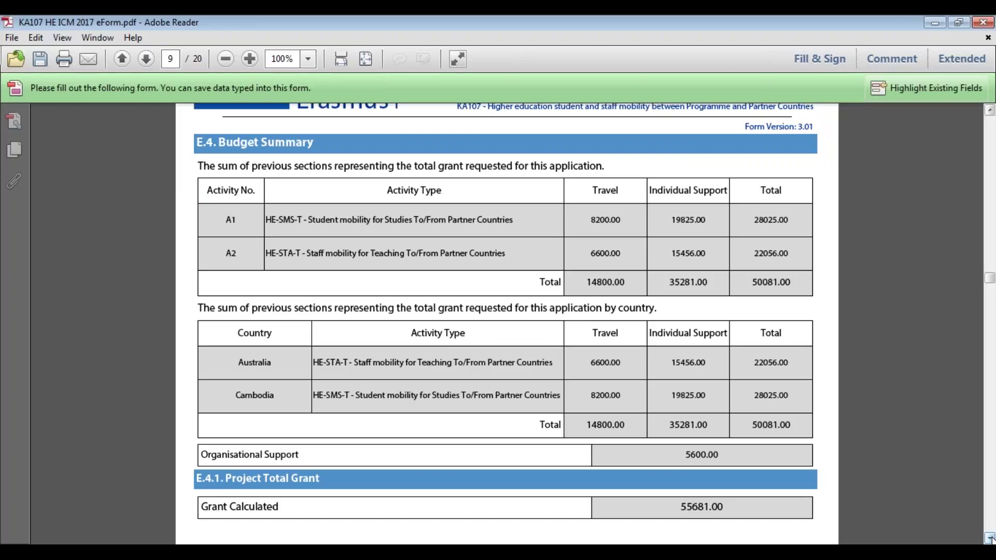
{"action": "left_click", "coordinate": [988, 538]}
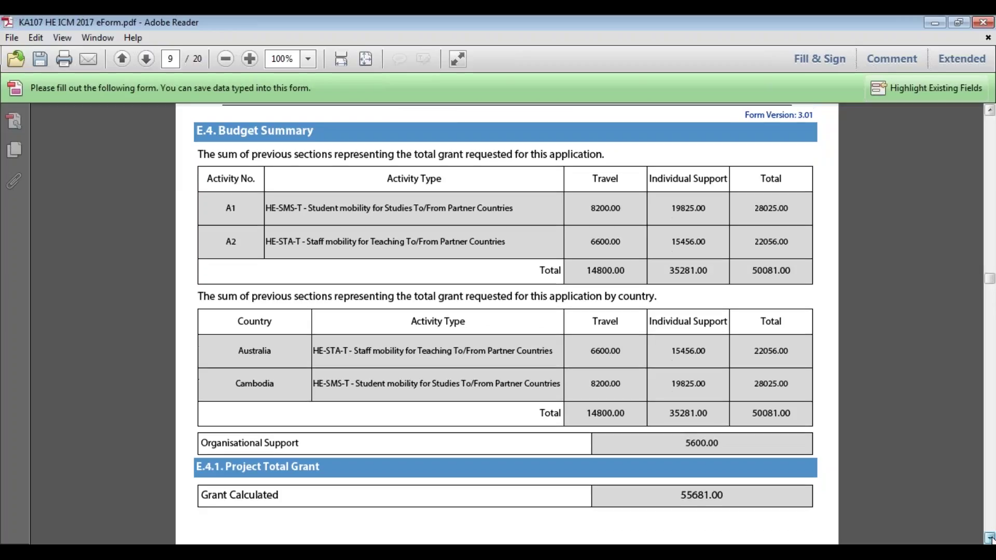
{"action": "left_click", "coordinate": [988, 537]}
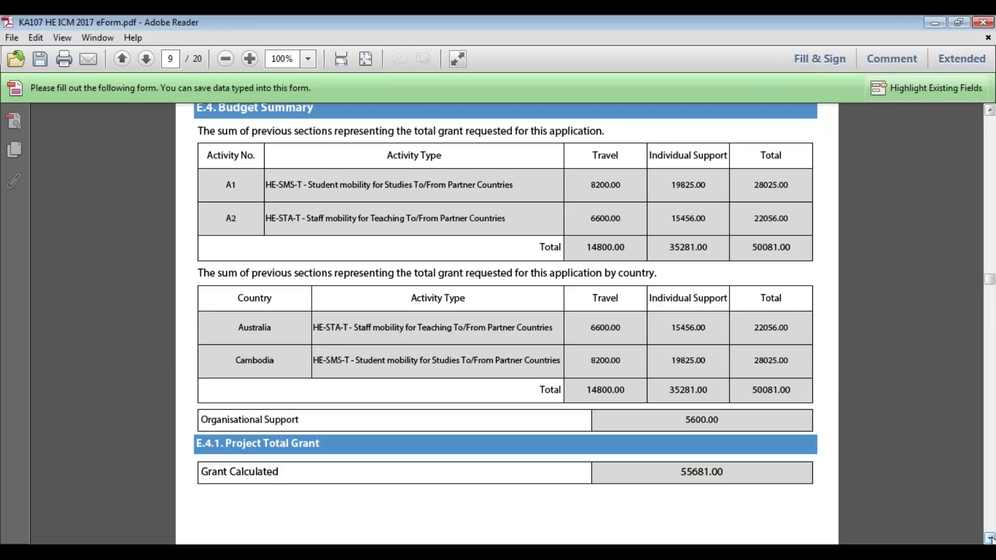
{"action": "scroll", "coordinate": [989, 538], "scroll_direction": "down", "scroll_amount": 15}
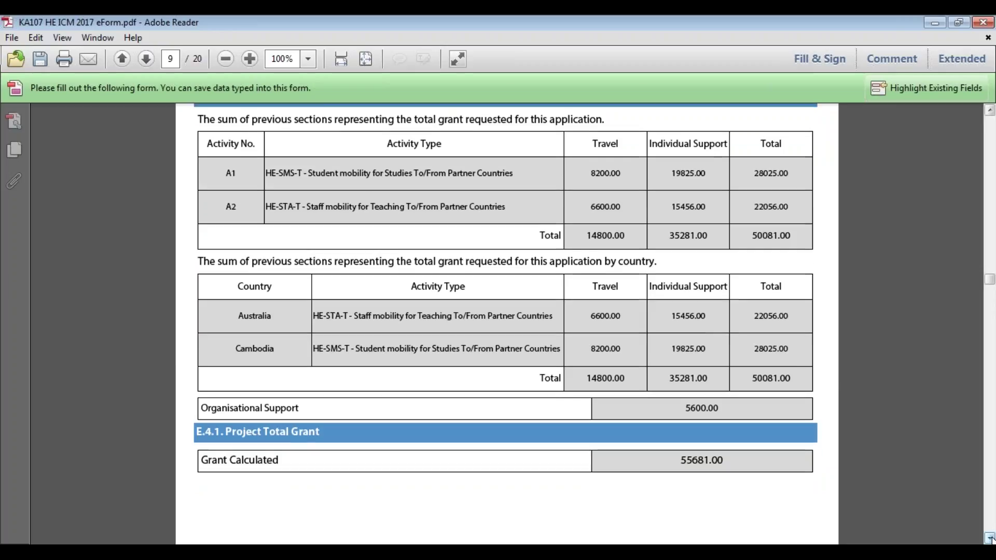
Read the introduction to section F, Quality Questions, and check the partner countries against the E.4 Budget Summary.
{"action": "scroll", "coordinate": [989, 538], "scroll_direction": "down", "scroll_amount": 5}
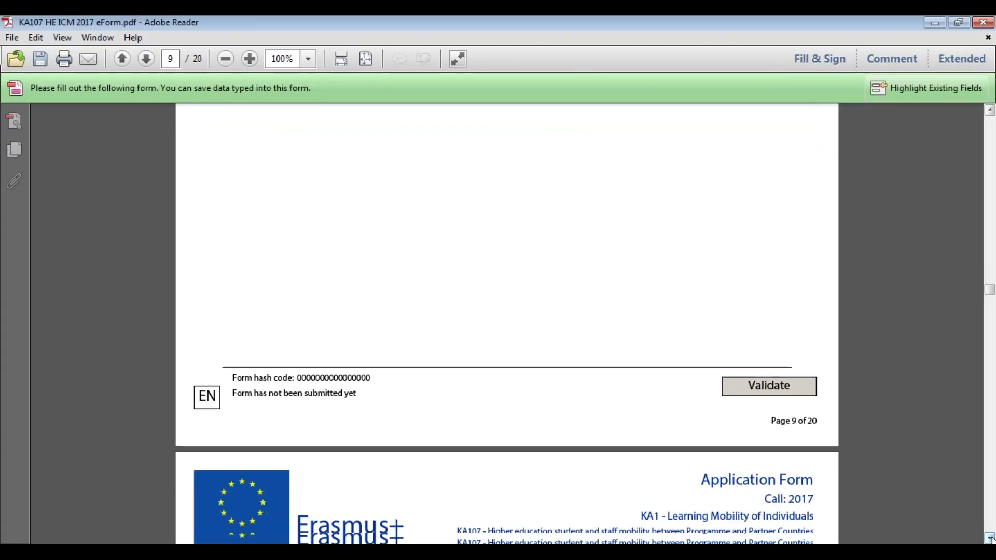
{"action": "scroll", "coordinate": [989, 538], "scroll_direction": "down", "scroll_amount": 4}
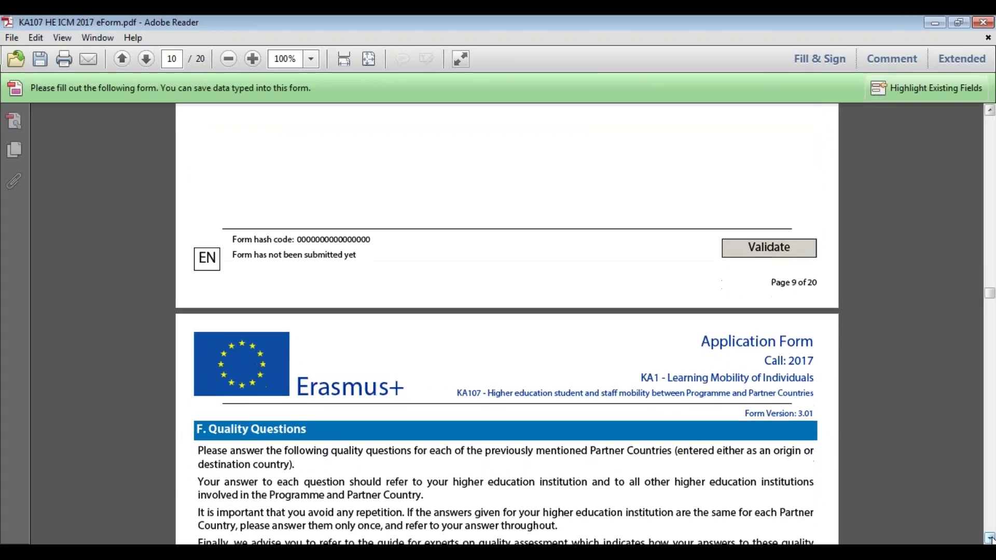
{"action": "scroll", "coordinate": [989, 538], "scroll_direction": "down", "scroll_amount": 2}
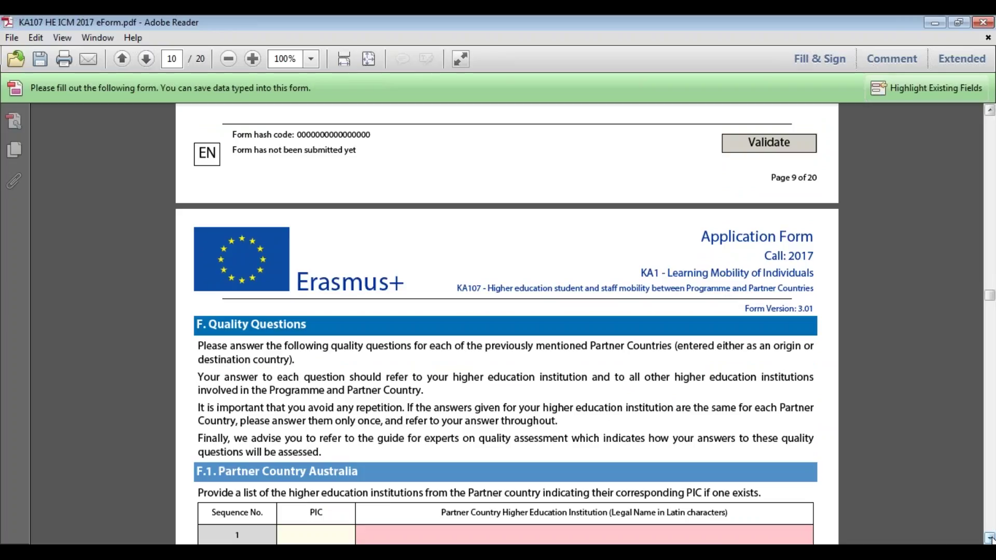
{"action": "left_click", "coordinate": [990, 147]}
{"action": "left_click", "coordinate": [990, 147]}
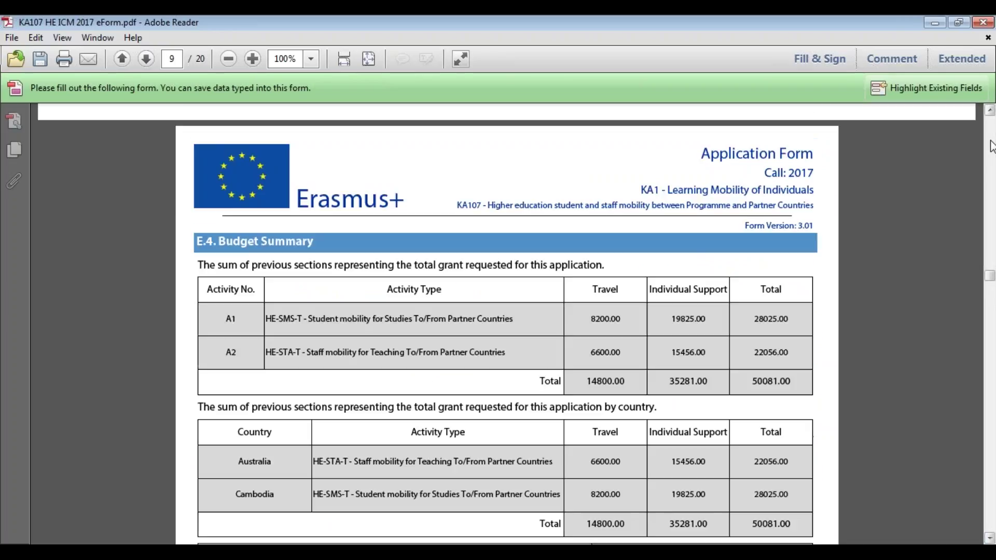
{"action": "left_click", "coordinate": [991, 146]}
{"action": "left_click", "coordinate": [990, 433]}
{"action": "left_click_drag", "start_coordinate": [246, 455], "coordinate": [227, 495]}
{"action": "key", "text": "Page_Down"}
{"action": "key", "text": "Page_Down"}
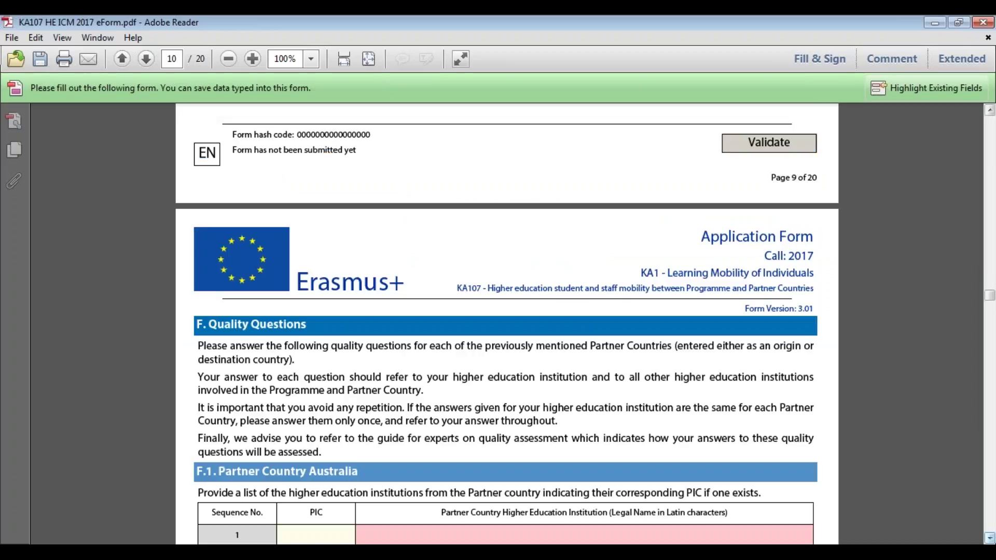
Try an all-nines PIC for institution 1 under F.1 Partner Country Australia and dismiss the resulting dialog.
{"action": "scroll", "coordinate": [506, 327], "scroll_direction": "down", "scroll_amount": 3}
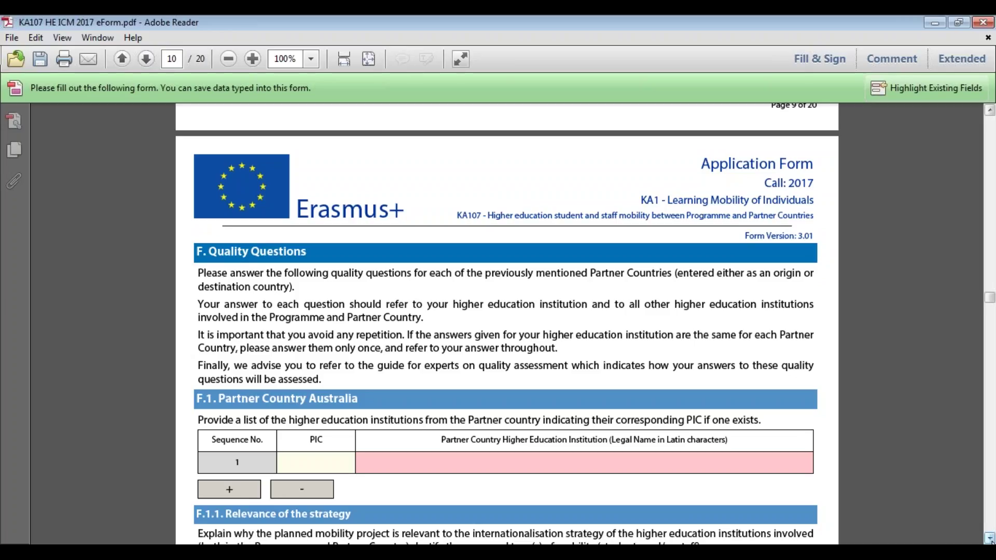
{"action": "scroll", "coordinate": [506, 323], "scroll_direction": "down", "scroll_amount": 4}
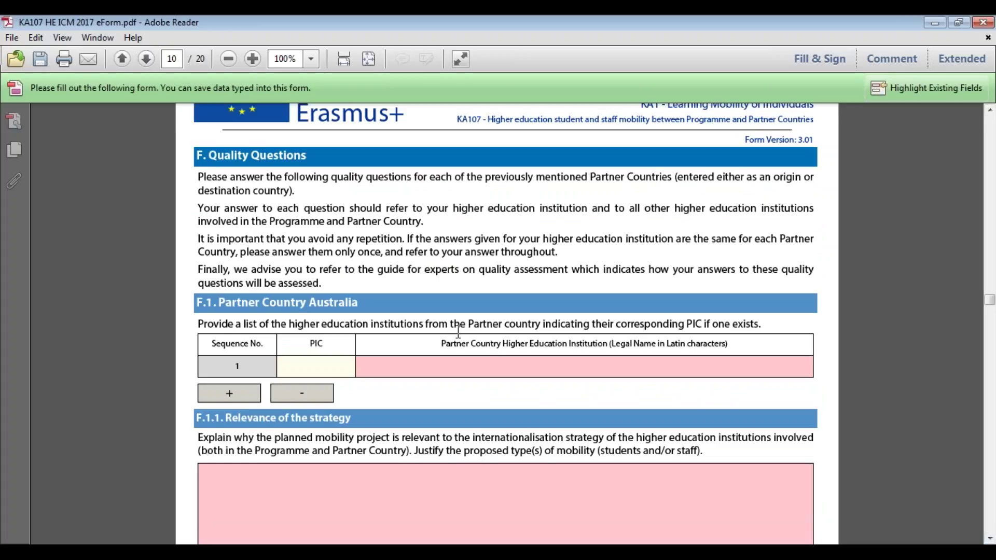
{"action": "left_click", "coordinate": [441, 363]}
{"action": "left_click", "coordinate": [300, 372]}
{"action": "type", "text": "999999999"}
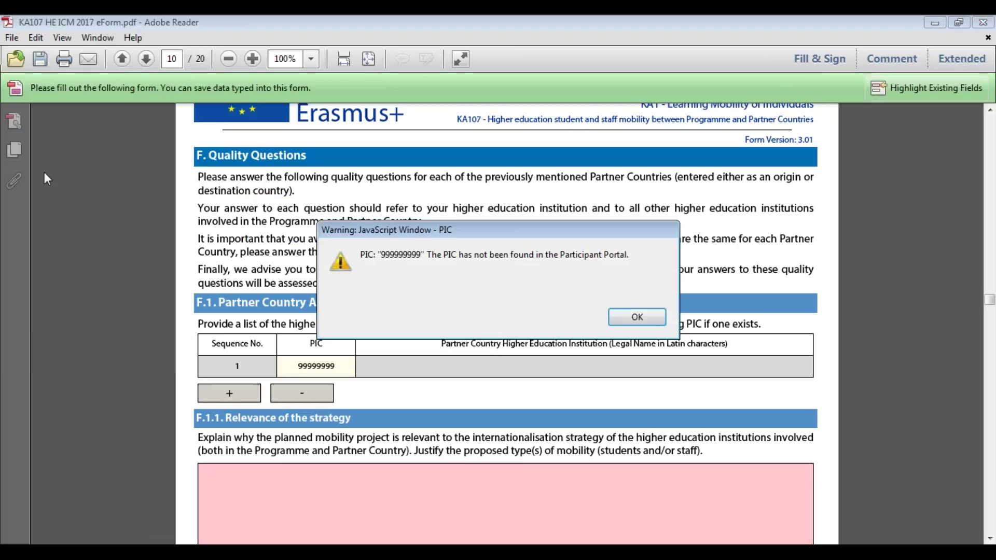
{"action": "left_click", "coordinate": [637, 319]}
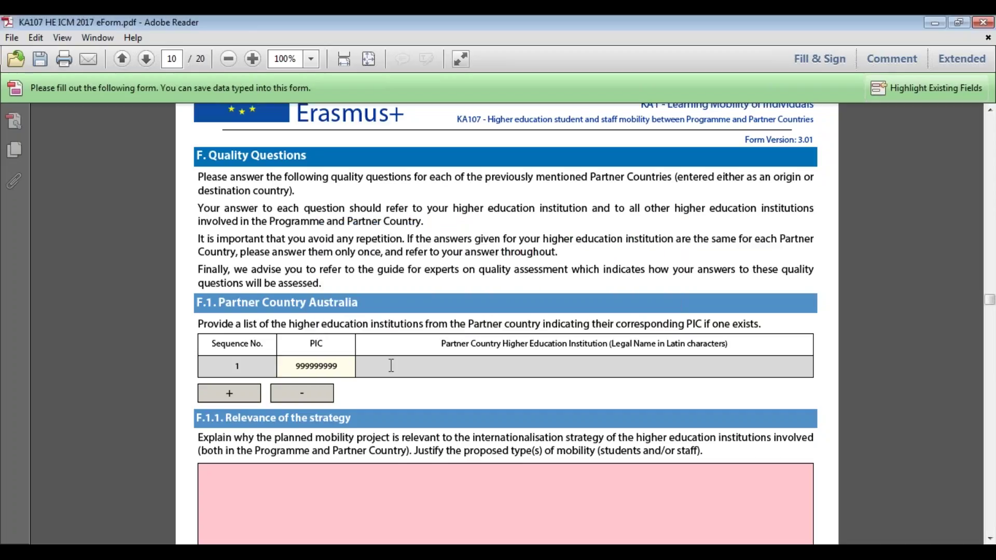
Replace the PIC of institution 1 in section F.1 with the PIC registered to Demo Organisation Ltd.
{"action": "left_click", "coordinate": [345, 366]}
{"action": "key", "text": "BackSpace"}
{"action": "key", "text": "BackSpace"}
{"action": "key", "text": "BackSpace"}
{"action": "key", "text": "BackSpace"}
{"action": "key", "text": "BackSpace"}
{"action": "key", "text": "BackSpace"}
{"action": "key", "text": "BackSpace"}
{"action": "key", "text": "BackSpace"}
{"action": "type", "text": "49701296"}
{"action": "key", "text": "Tab"}
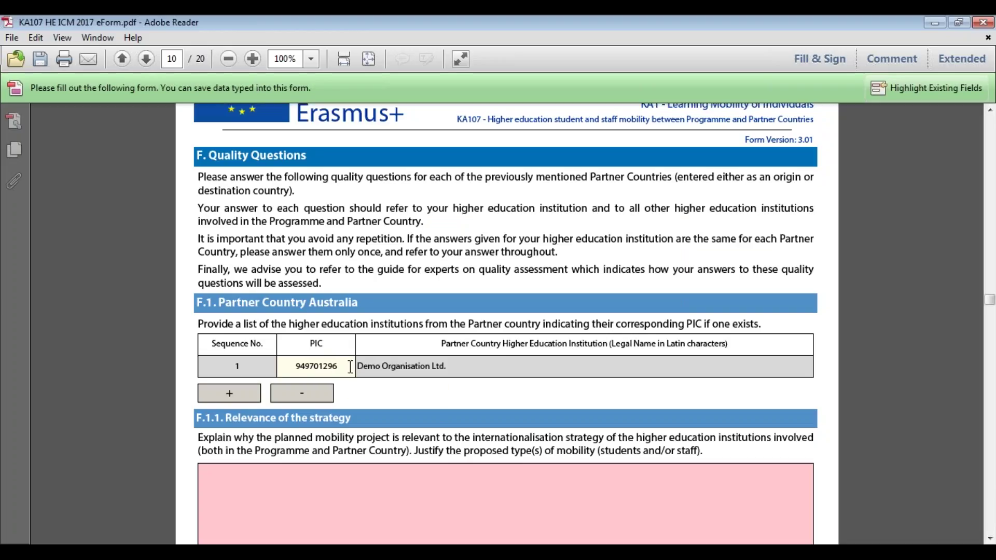
Clear the PIC of institution 1 in section F.1 and enter "Institute of Australia" as its legal name.
{"action": "left_click", "coordinate": [482, 364]}
{"action": "left_click", "coordinate": [338, 366]}
{"action": "key", "text": "BackSpace"}
{"action": "key", "text": "BackSpace"}
{"action": "key", "text": "BackSpace"}
{"action": "key", "text": "BackSpace"}
{"action": "key", "text": "BackSpace"}
{"action": "key", "text": "BackSpace"}
{"action": "key", "text": "BackSpace"}
{"action": "key", "text": "BackSpace"}
{"action": "key", "text": "BackSpace"}
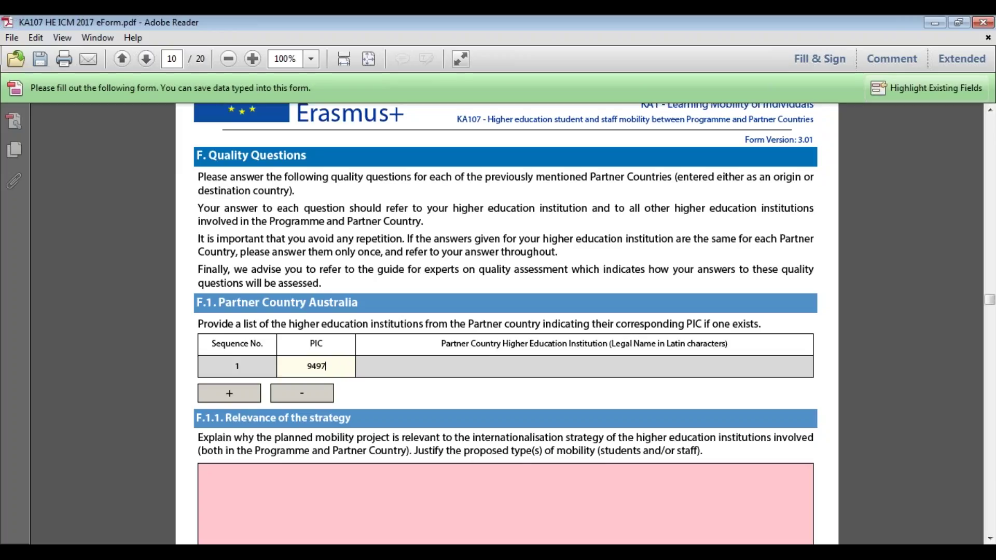
{"action": "left_click", "coordinate": [384, 370]}
{"action": "type", "text": "Institute"}
{"action": "type", "text": " of Austra "}
{"action": "type", "text": "lia"}
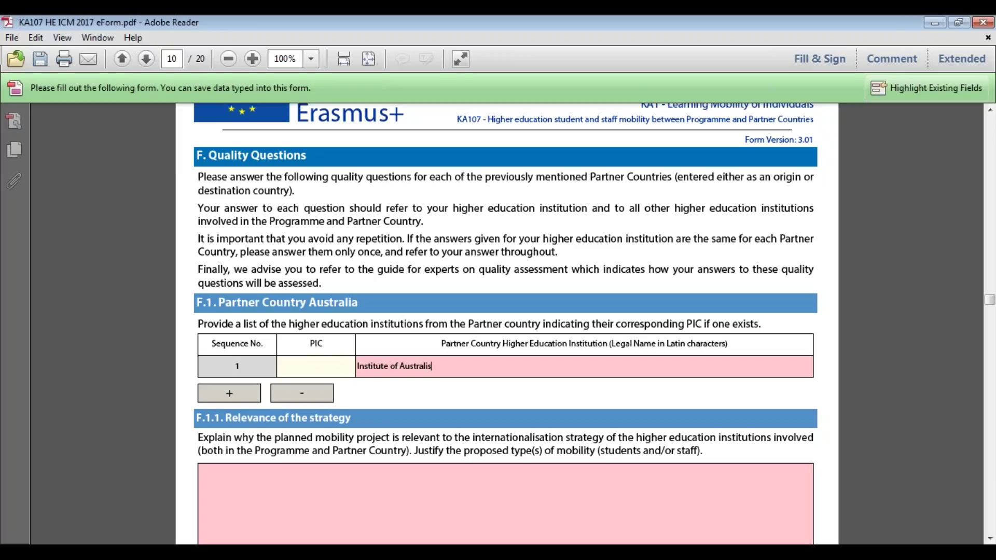
{"action": "left_click", "coordinate": [528, 504]}
Read the Australia quality questions F.1.1 Relevance of the strategy, F.1.2 Quality of the cooperation arrangements and F.1.3 Quality of project design and implementation.
{"action": "left_click", "coordinate": [989, 540]}
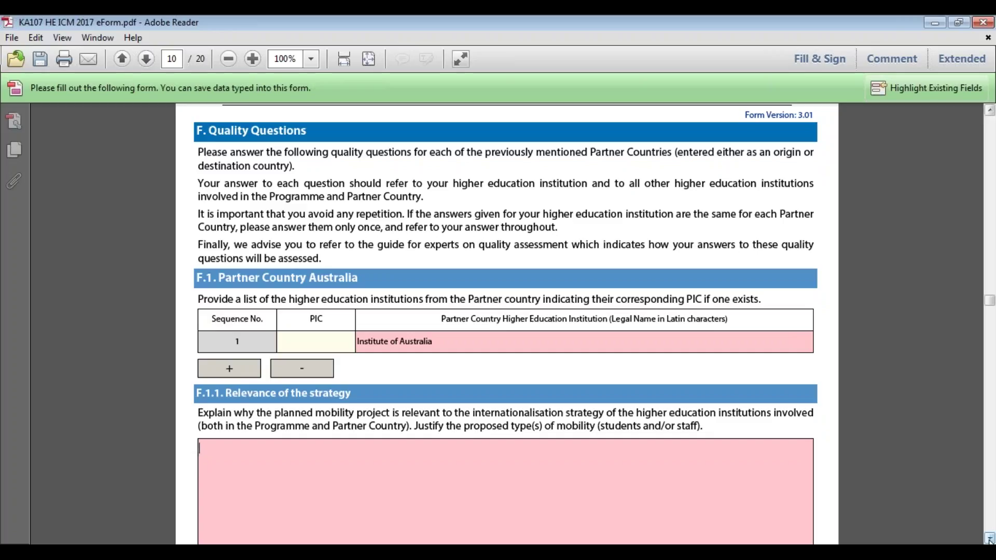
{"action": "left_click", "coordinate": [989, 540]}
{"action": "left_click", "coordinate": [989, 539]}
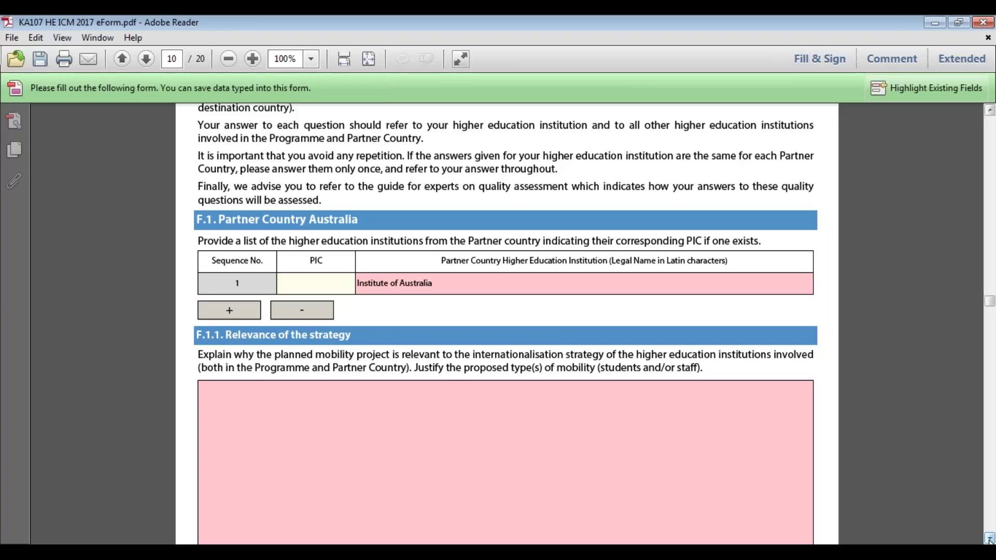
{"action": "scroll", "coordinate": [989, 539], "scroll_direction": "down", "scroll_amount": 5}
{"action": "scroll", "coordinate": [989, 539], "scroll_direction": "down", "scroll_amount": 2}
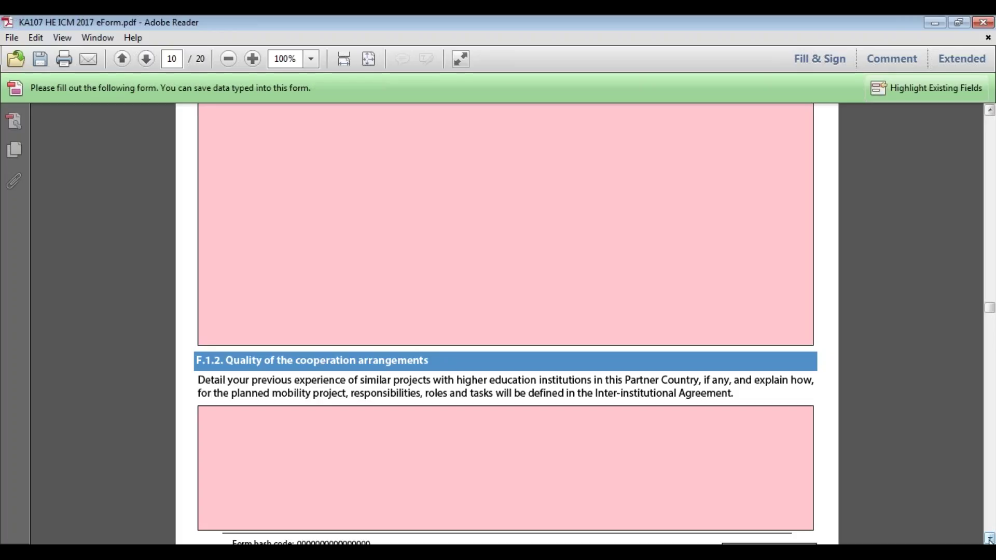
{"action": "left_click", "coordinate": [989, 540]}
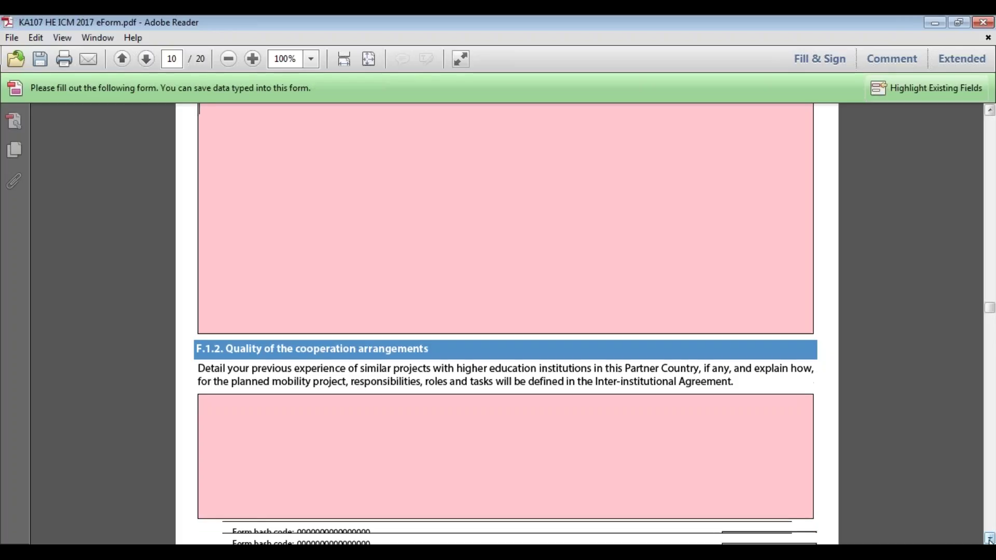
{"action": "left_click", "coordinate": [989, 539]}
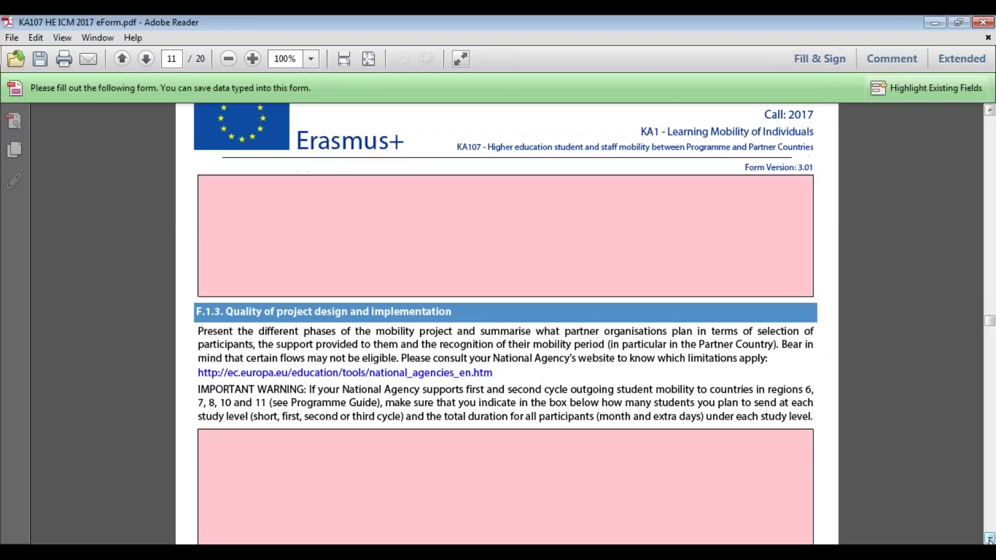
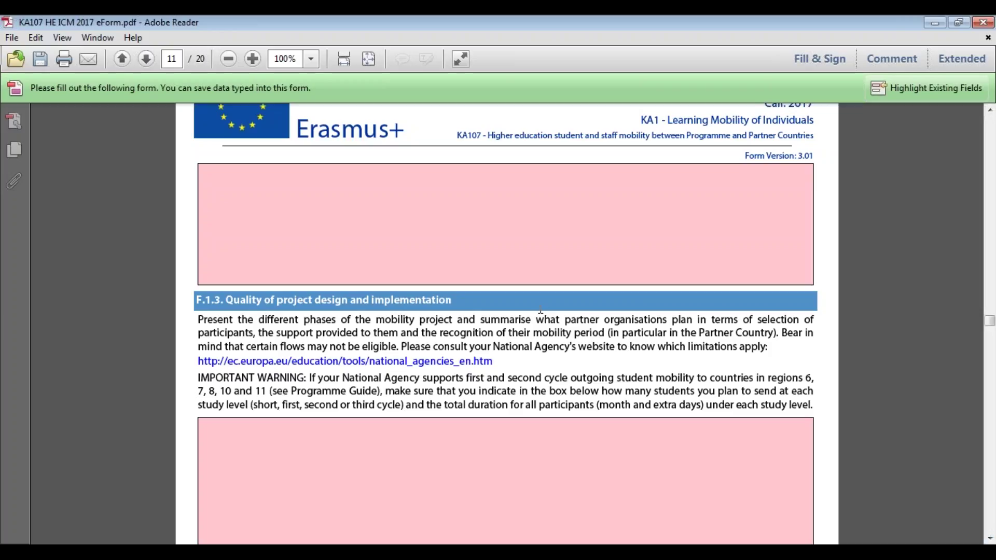
{"action": "left_click_drag", "start_coordinate": [480, 305], "coordinate": [481, 322]}
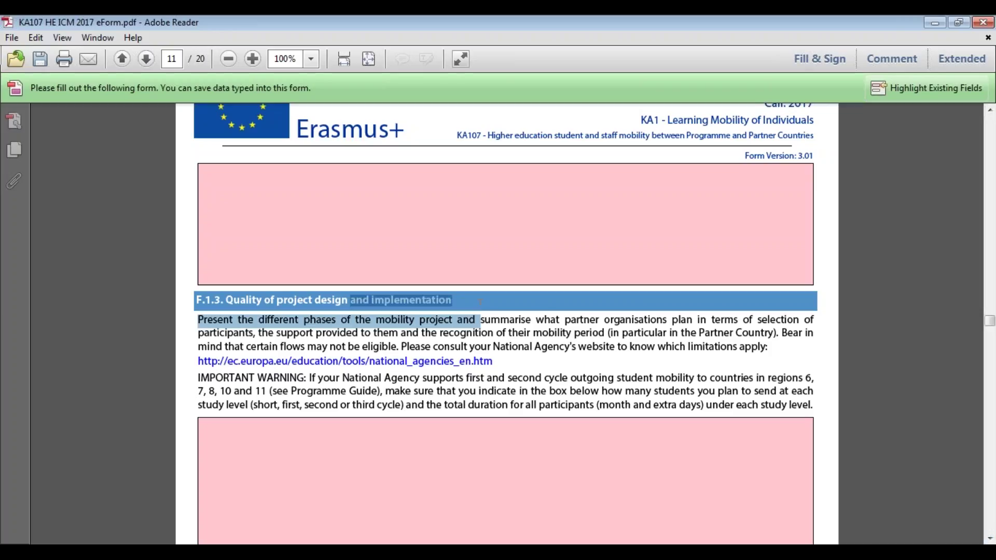
{"action": "left_click", "coordinate": [462, 394]}
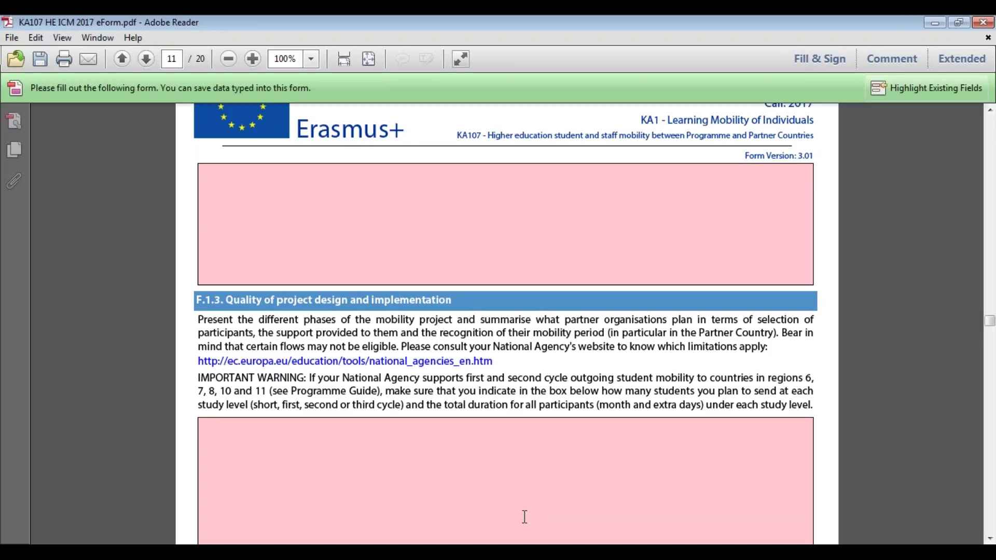
Enter "abc" as the answer to Australia question F.1.4 Impact and dissemination.
{"action": "left_click", "coordinate": [990, 539]}
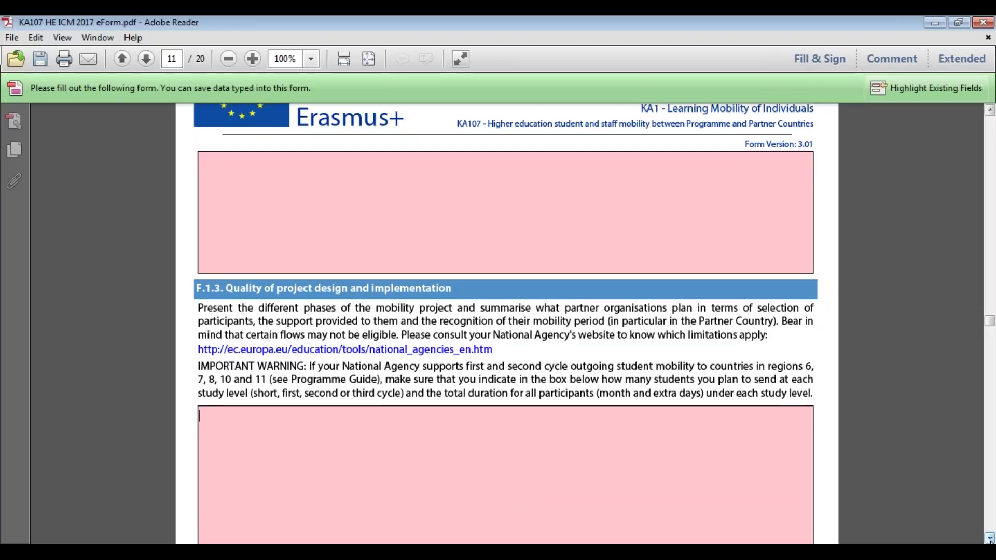
{"action": "left_click_drag", "start_coordinate": [990, 539], "coordinate": [990, 539]}
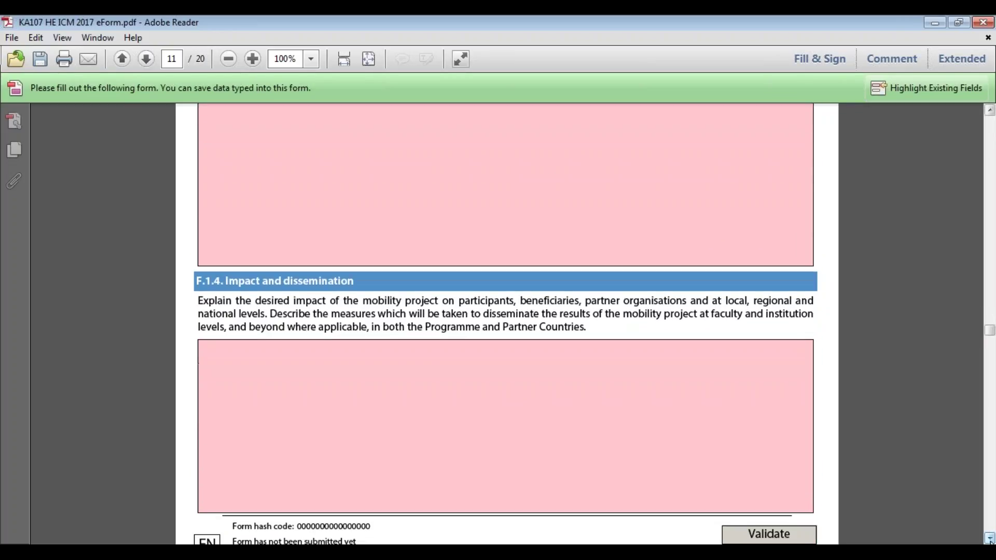
{"action": "left_click", "coordinate": [606, 425]}
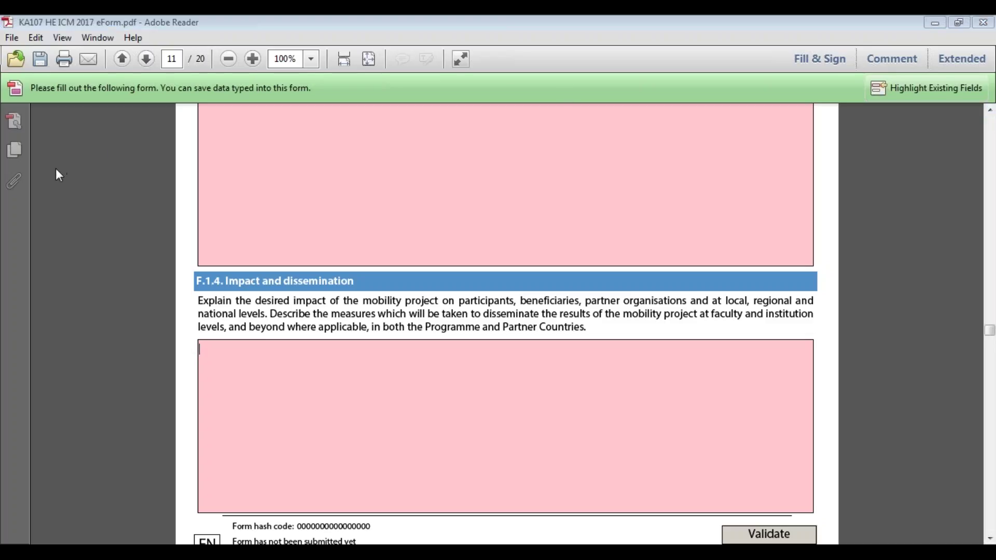
{"action": "type", "text": "abc"}
Enter "Institute of Cambodia" as the legal name of institution 1 under F.2 Partner Country Cambodia.
{"action": "scroll", "coordinate": [988, 538], "scroll_direction": "down", "scroll_amount": 5}
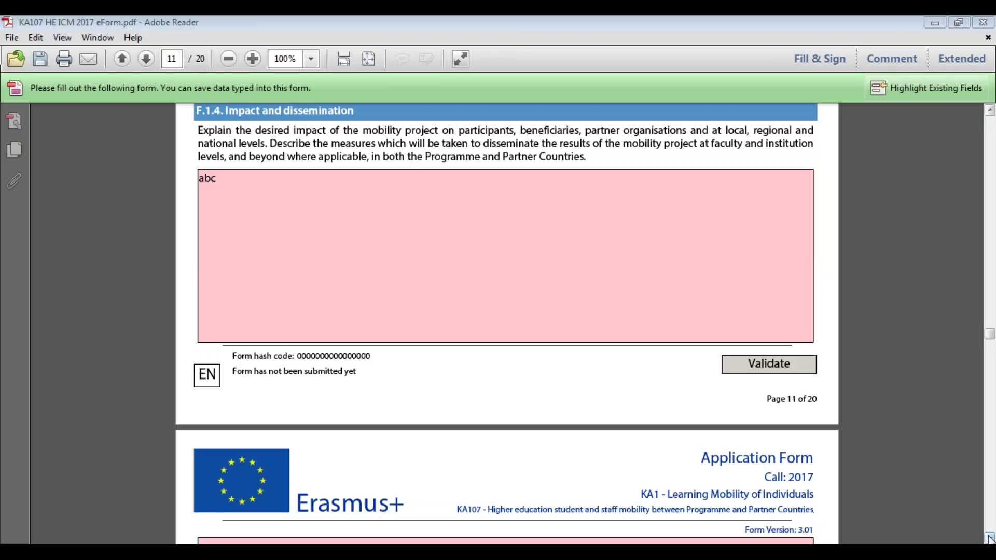
{"action": "left_click", "coordinate": [988, 538]}
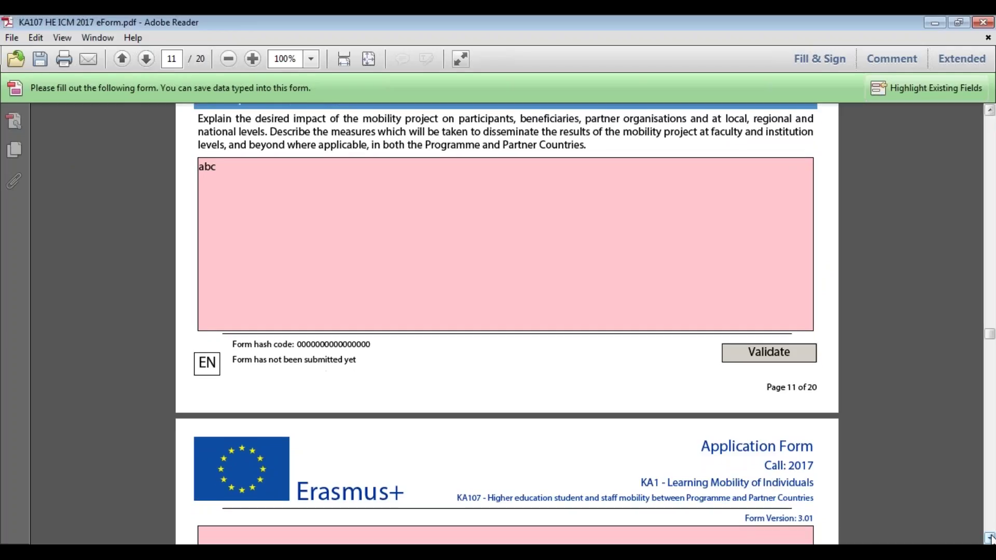
{"action": "left_click", "coordinate": [988, 538]}
{"action": "left_click", "coordinate": [988, 538]}
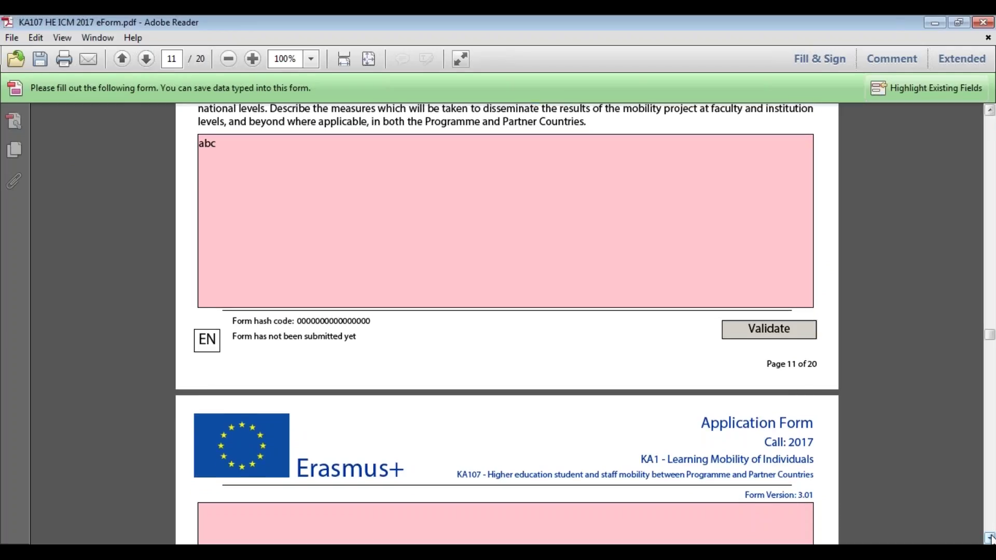
{"action": "scroll", "coordinate": [988, 539], "scroll_direction": "down", "scroll_amount": 15}
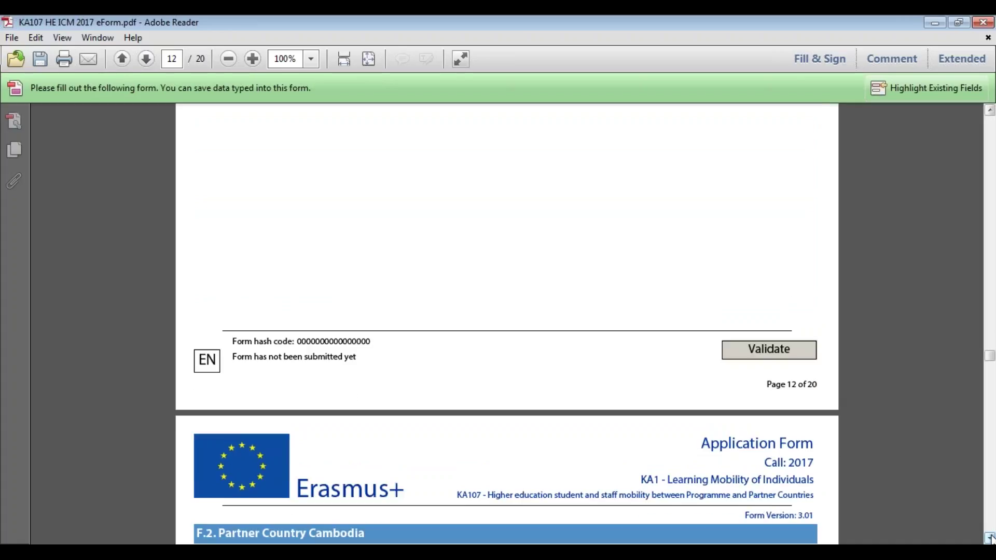
{"action": "scroll", "coordinate": [988, 538], "scroll_direction": "down", "scroll_amount": 8}
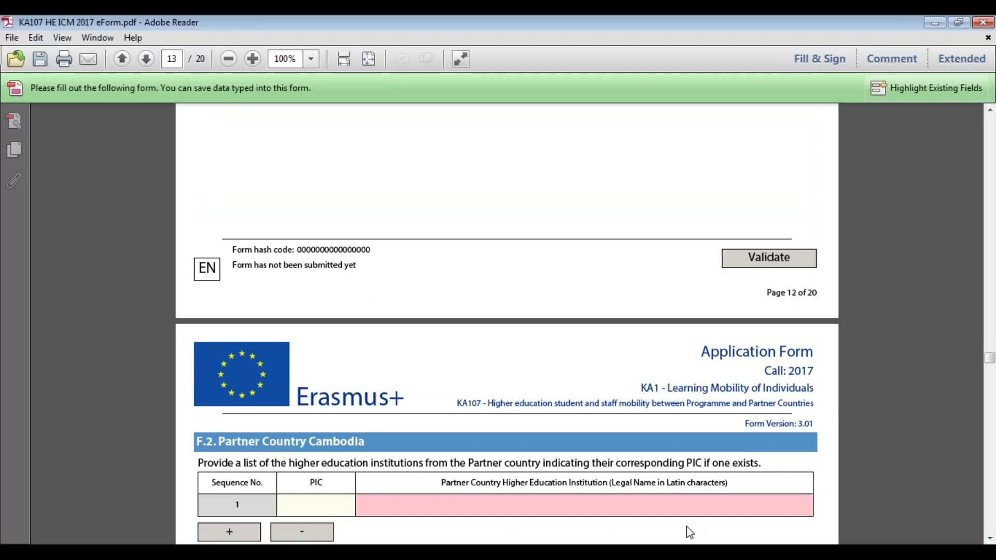
{"action": "scroll", "coordinate": [989, 539], "scroll_direction": "down", "scroll_amount": 2}
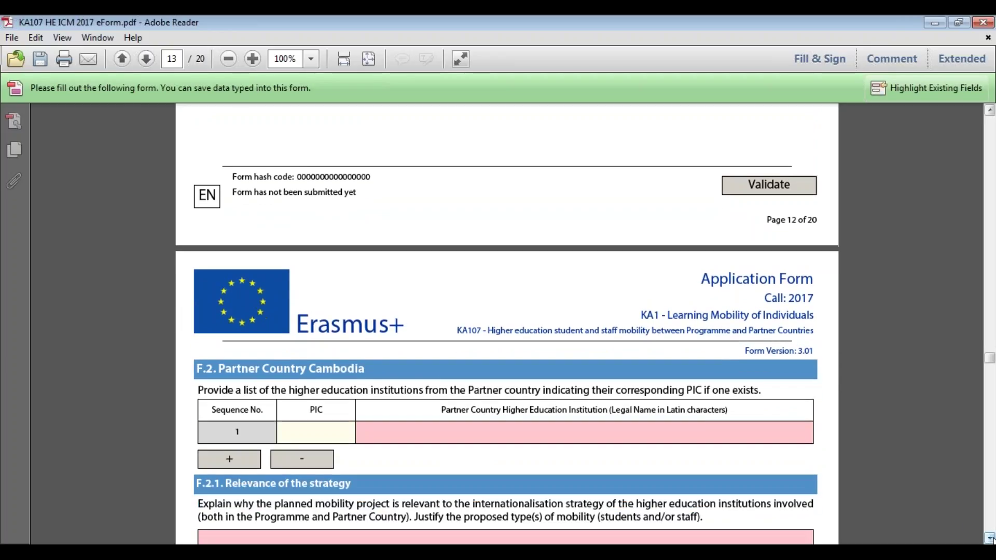
{"action": "left_click", "coordinate": [691, 435]}
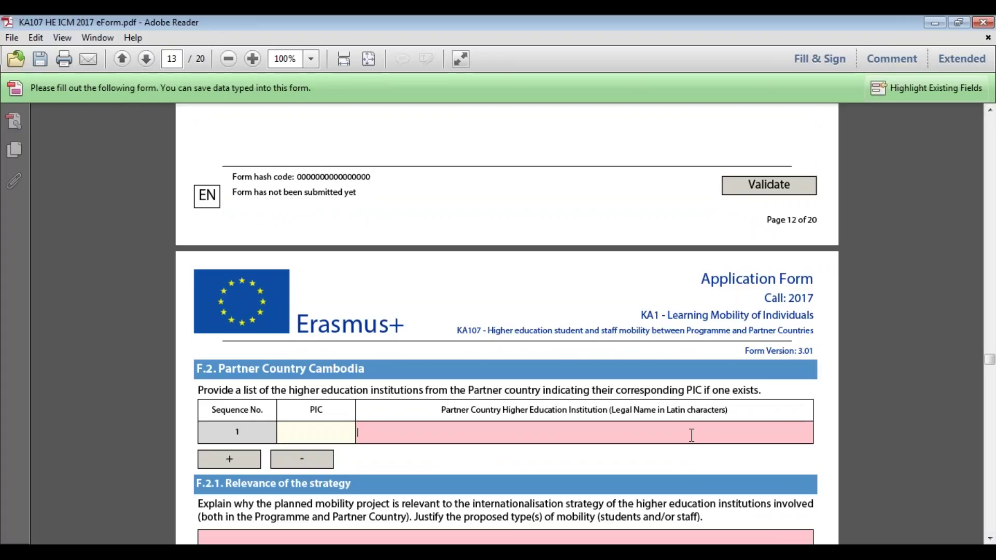
{"action": "left_click", "coordinate": [329, 433]}
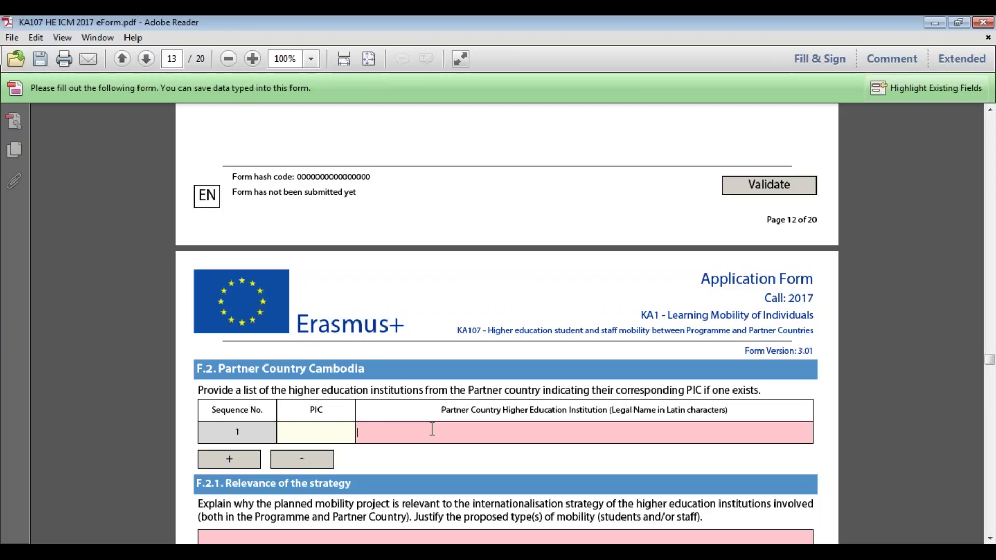
{"action": "type", "text": "Institute of Cambod"}
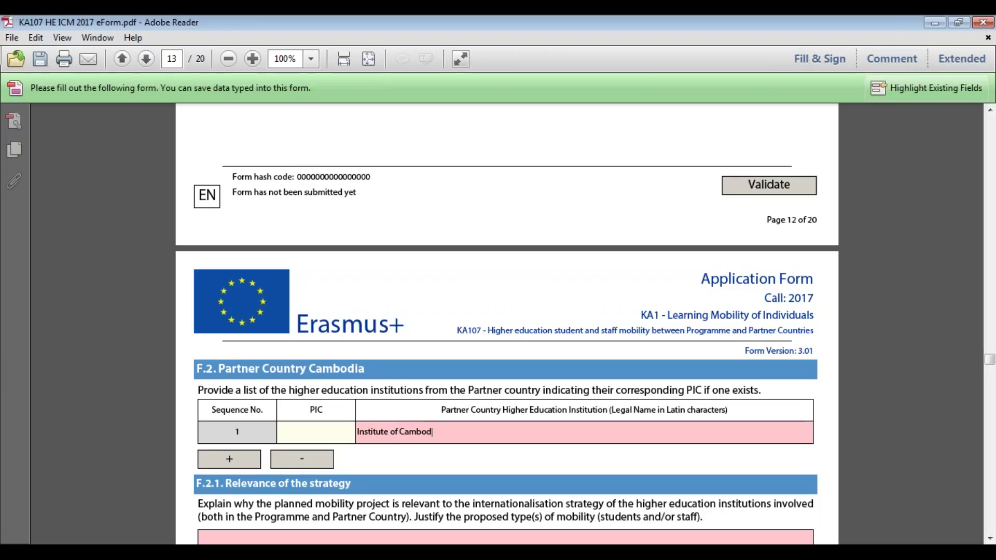
{"action": "type", "text": "ia"}
Look through the Cambodia quality questions F.2.1 to F.2.4 and their answer boxes.
{"action": "left_click", "coordinate": [989, 538]}
{"action": "left_click", "coordinate": [989, 538]}
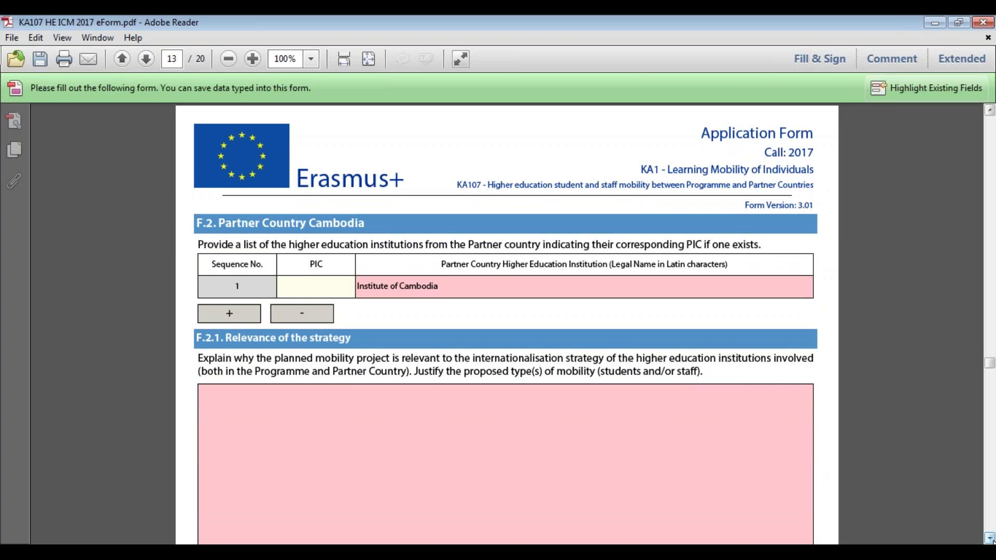
{"action": "left_click", "coordinate": [989, 539]}
{"action": "left_click", "coordinate": [989, 539]}
{"action": "left_click", "coordinate": [989, 538]}
{"action": "left_click", "coordinate": [989, 539]}
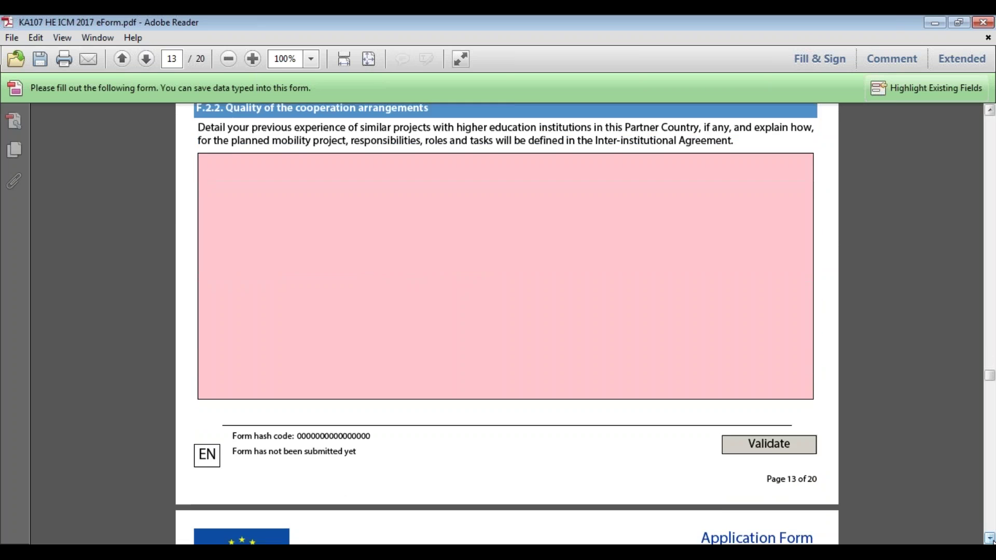
{"action": "left_click", "coordinate": [989, 538]}
{"action": "left_click", "coordinate": [989, 538]}
{"action": "left_click", "coordinate": [989, 538]}
{"action": "left_click", "coordinate": [988, 538]}
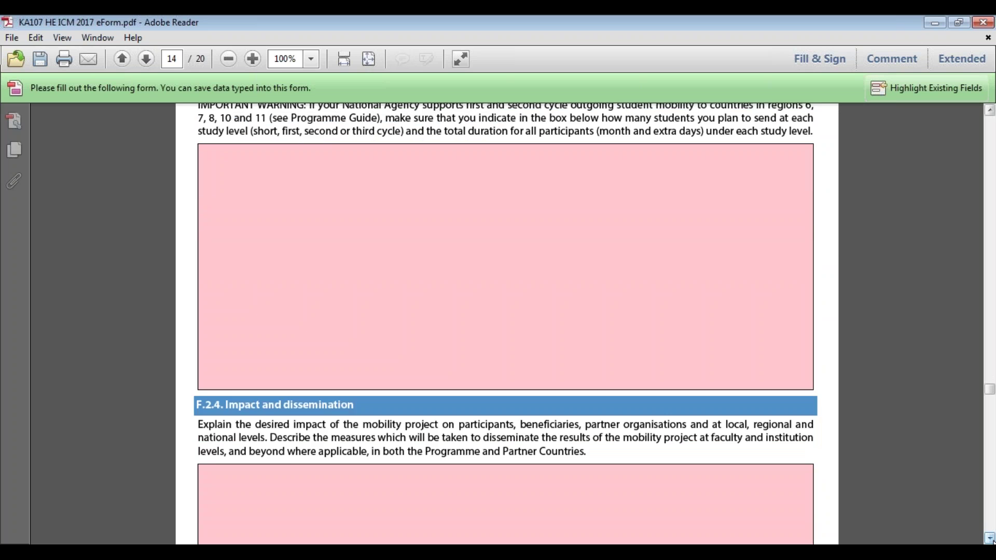
{"action": "left_click", "coordinate": [989, 538]}
{"action": "left_click", "coordinate": [989, 538]}
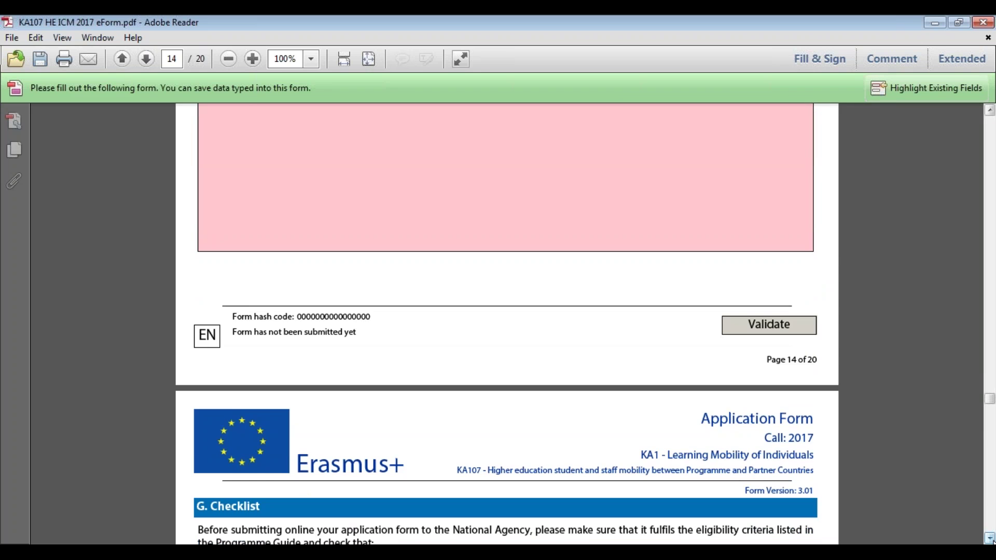
{"action": "left_click", "coordinate": [989, 111]}
{"action": "left_click", "coordinate": [989, 111]}
{"action": "left_click", "coordinate": [989, 111]}
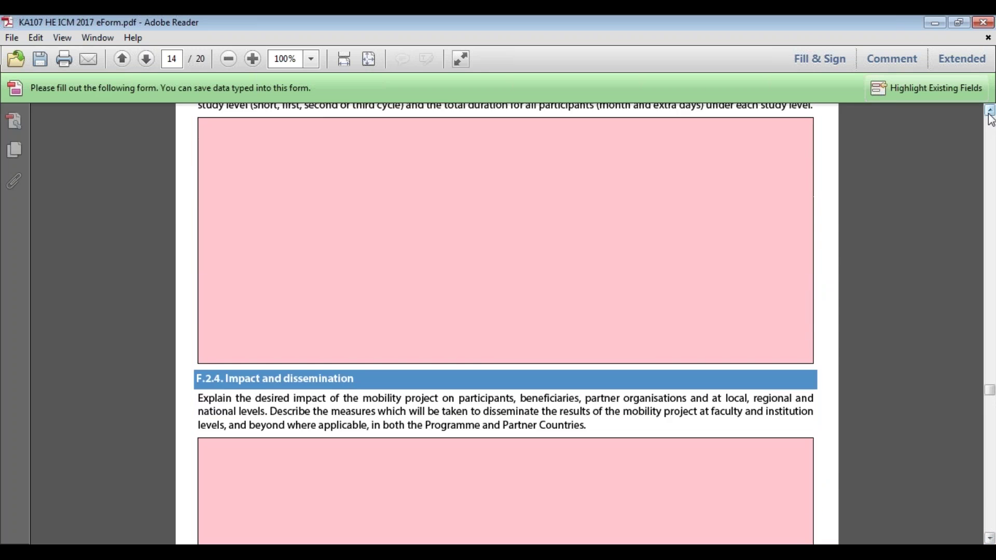
{"action": "left_click", "coordinate": [989, 111]}
{"action": "left_click", "coordinate": [989, 111]}
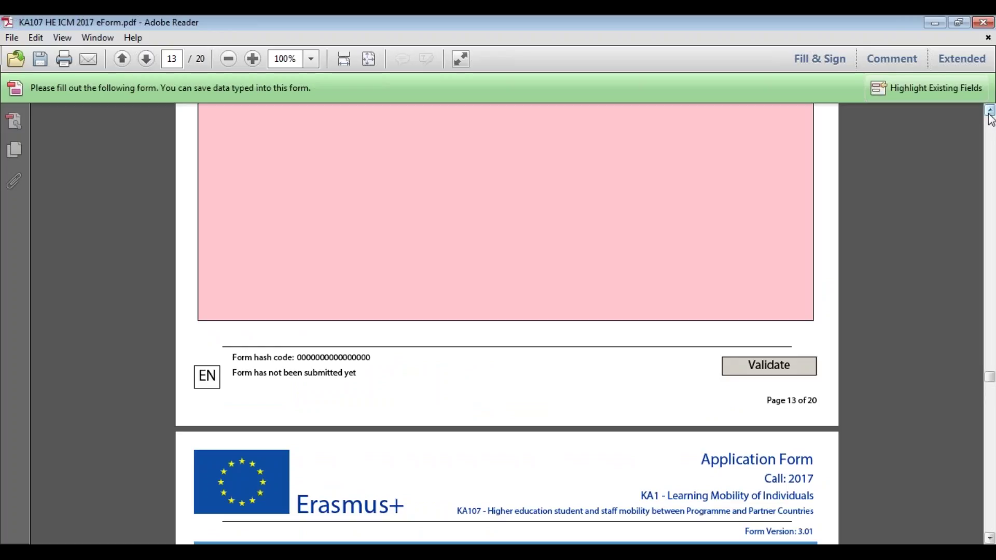
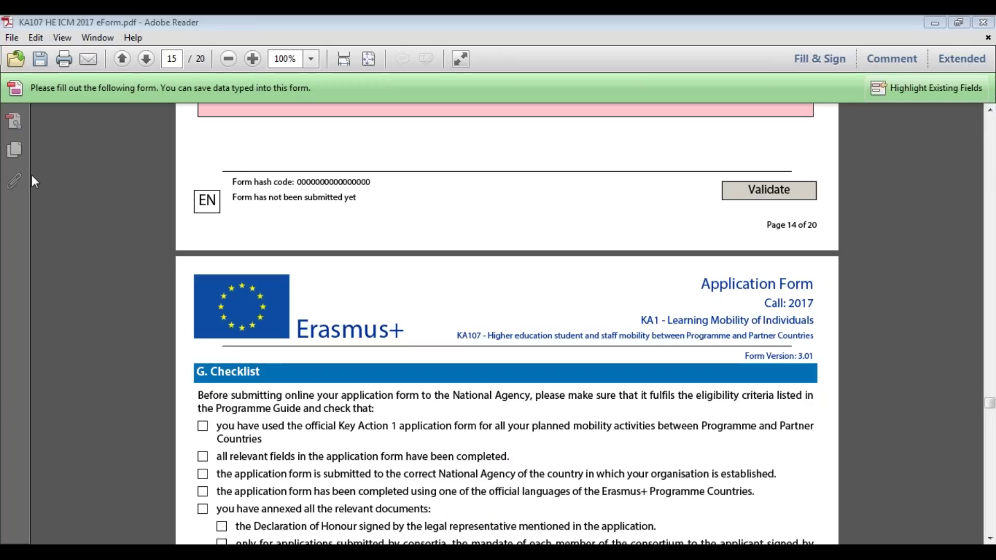
Read the section G Checklist items and the section H Data Protection Notice.
{"action": "left_click", "coordinate": [989, 538]}
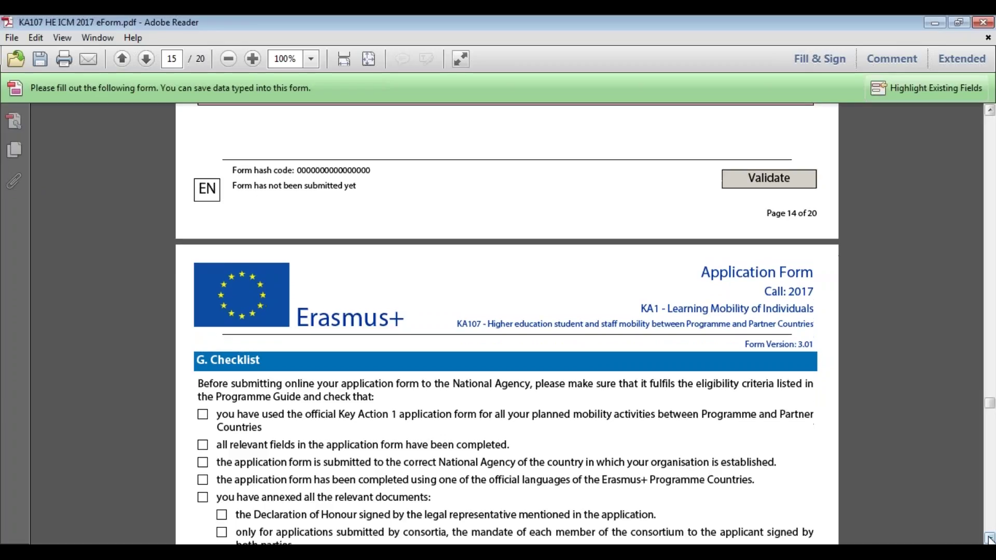
{"action": "left_click", "coordinate": [989, 538]}
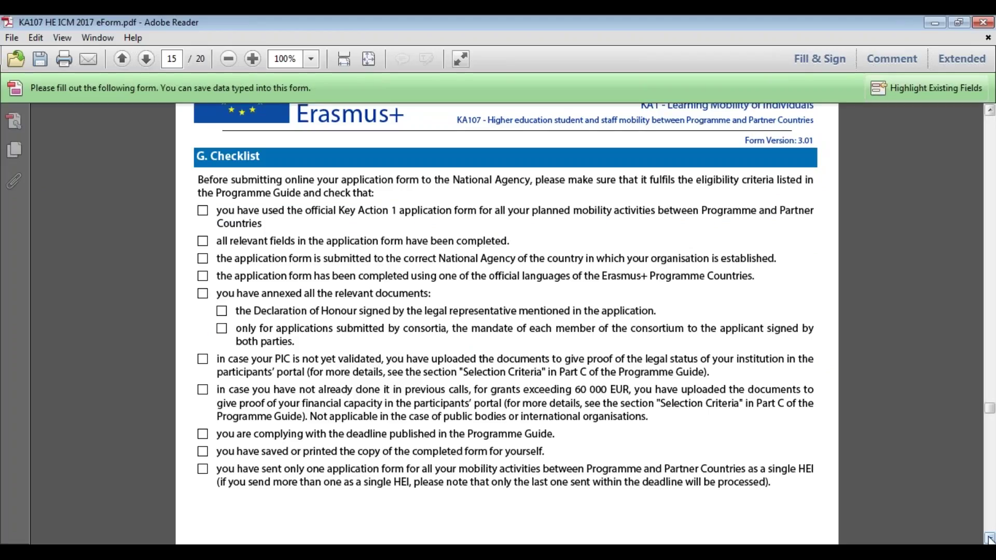
{"action": "scroll", "coordinate": [989, 539], "scroll_direction": "down", "scroll_amount": 10}
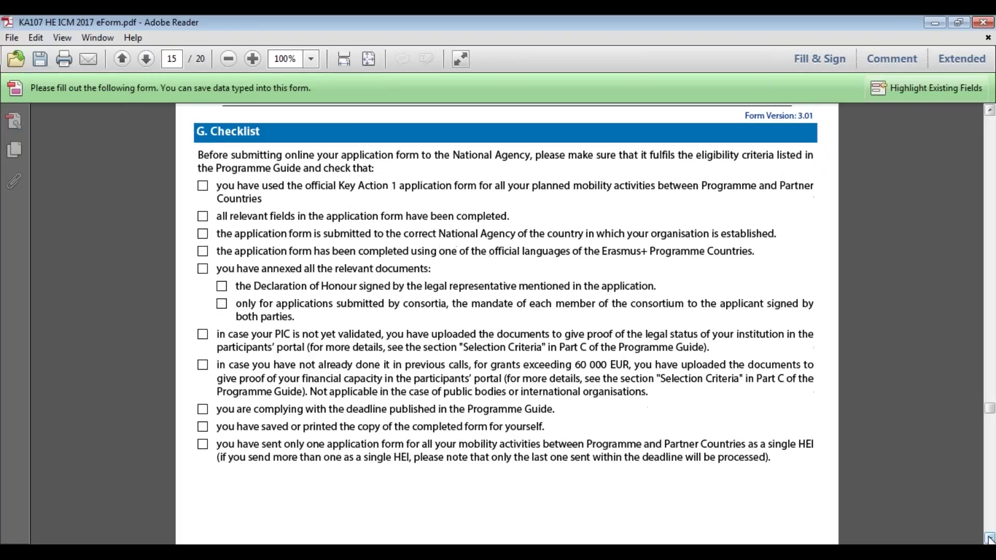
{"action": "scroll", "coordinate": [989, 540], "scroll_direction": "down", "scroll_amount": 8}
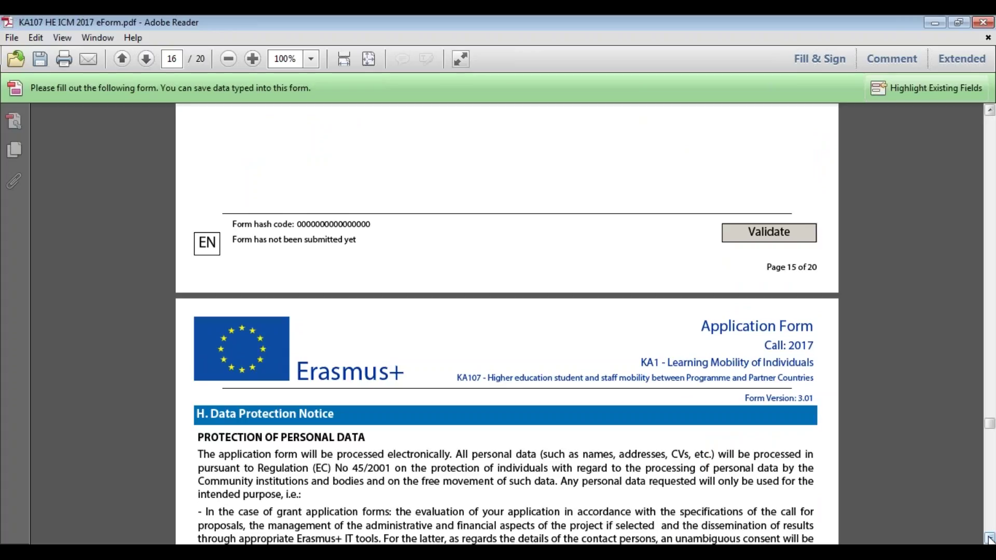
{"action": "scroll", "coordinate": [989, 539], "scroll_direction": "down", "scroll_amount": 5}
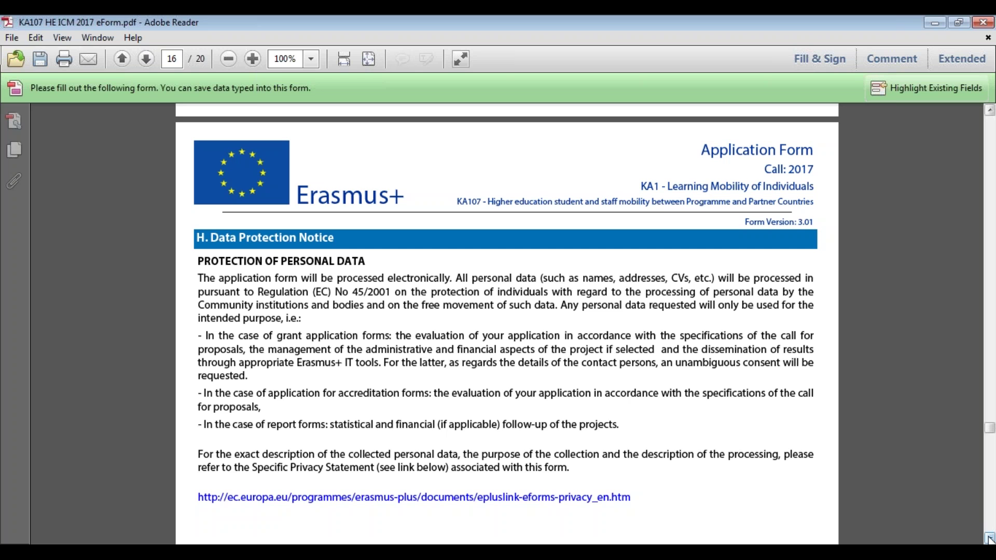
{"action": "scroll", "coordinate": [989, 539], "scroll_direction": "down", "scroll_amount": 9}
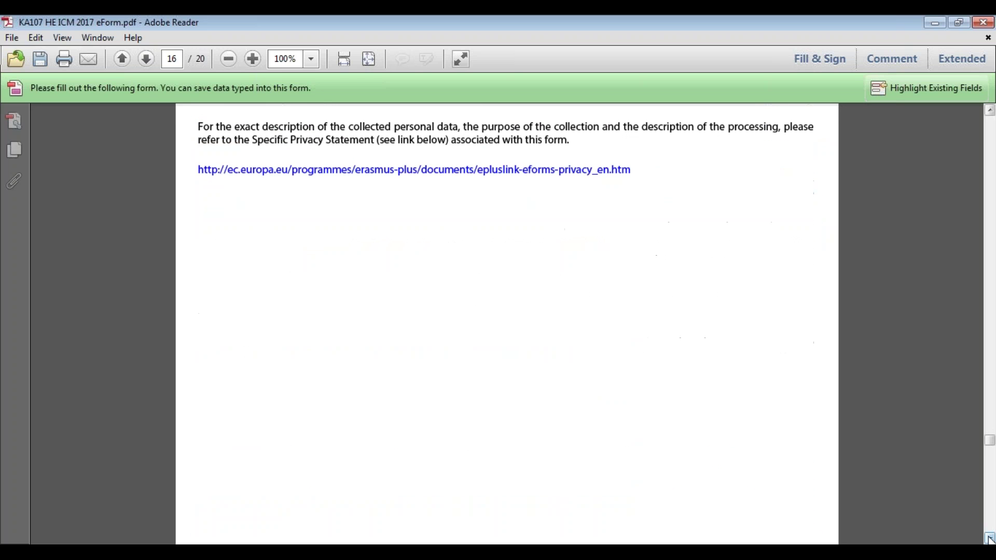
Read the section I Declaration of Honour through to its signature block and the option to print it.
{"action": "scroll", "coordinate": [989, 539], "scroll_direction": "down", "scroll_amount": 10}
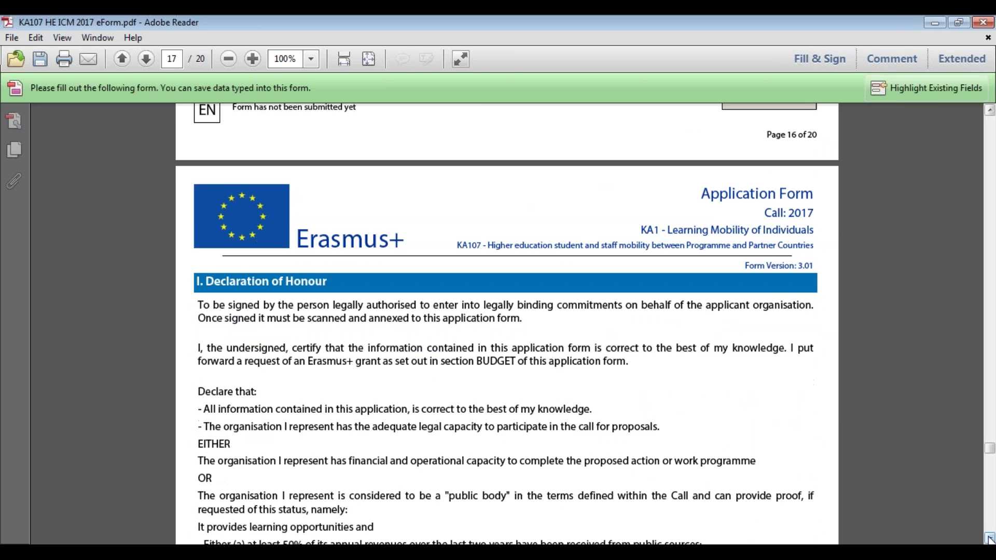
{"action": "scroll", "coordinate": [989, 540], "scroll_direction": "down", "scroll_amount": 5}
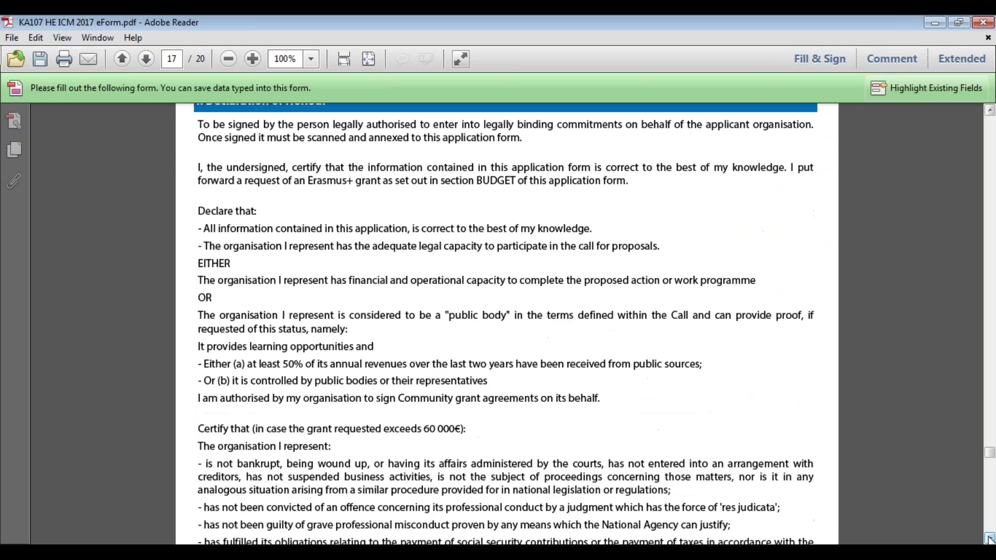
{"action": "scroll", "coordinate": [989, 539], "scroll_direction": "down", "scroll_amount": 3}
{"action": "left_click", "coordinate": [989, 110]}
{"action": "scroll", "coordinate": [989, 111], "scroll_direction": "up", "scroll_amount": 4}
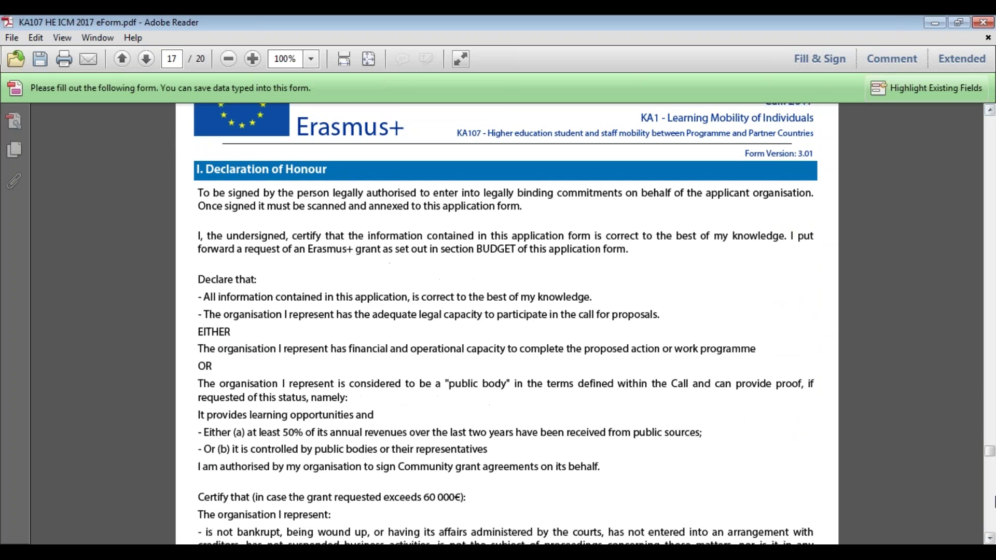
{"action": "scroll", "coordinate": [989, 538], "scroll_direction": "down", "scroll_amount": 3}
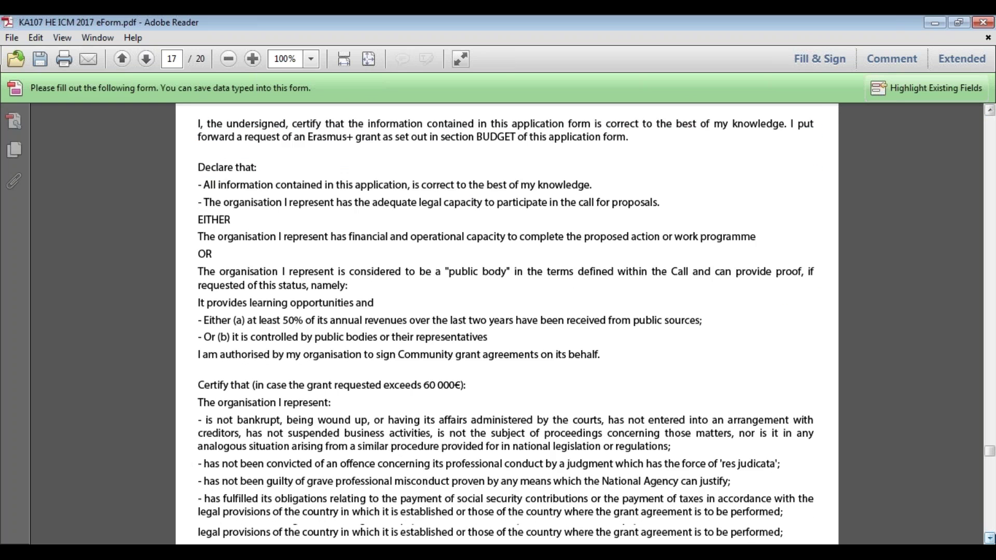
{"action": "scroll", "coordinate": [506, 318], "scroll_direction": "down", "scroll_amount": 1}
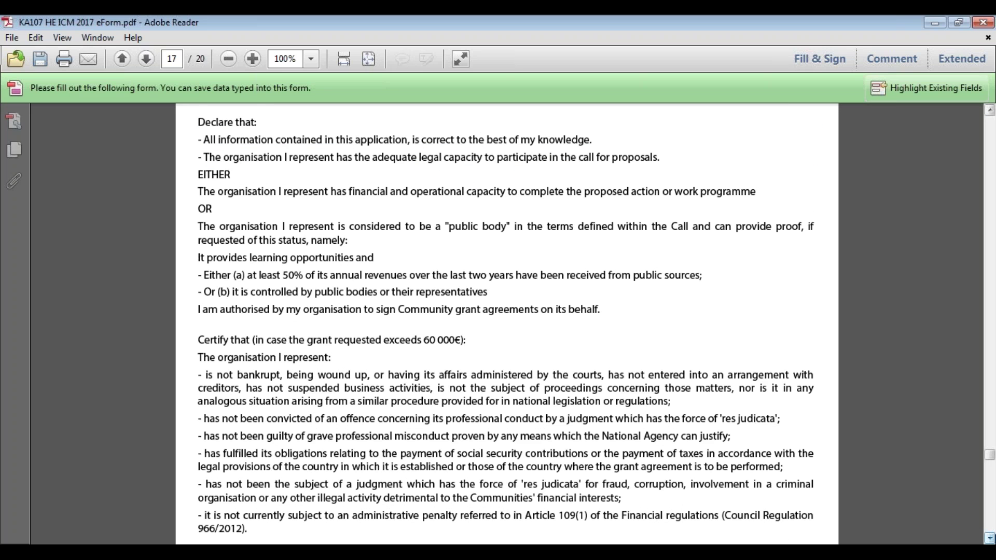
{"action": "scroll", "coordinate": [506, 318], "scroll_direction": "down", "scroll_amount": 10}
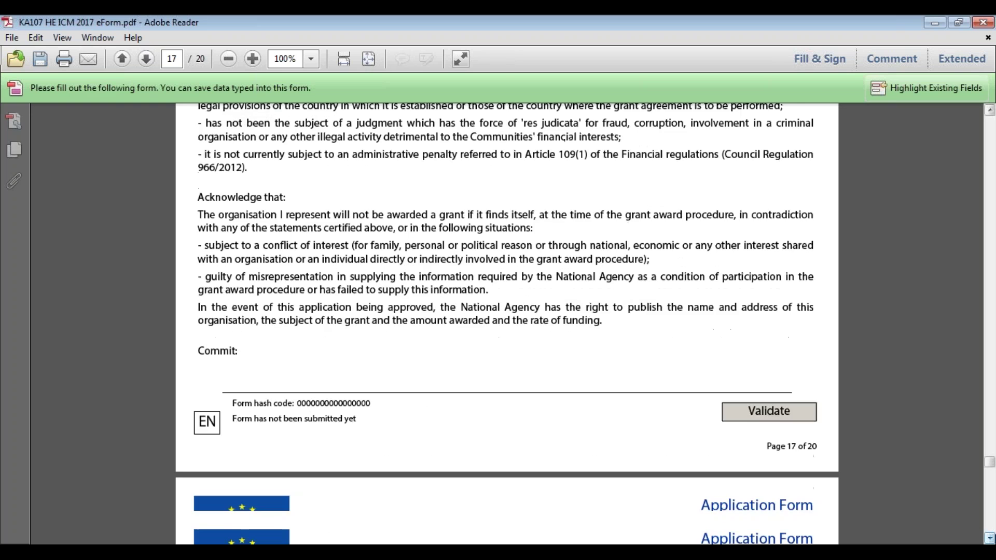
{"action": "scroll", "coordinate": [505, 319], "scroll_direction": "down", "scroll_amount": 5}
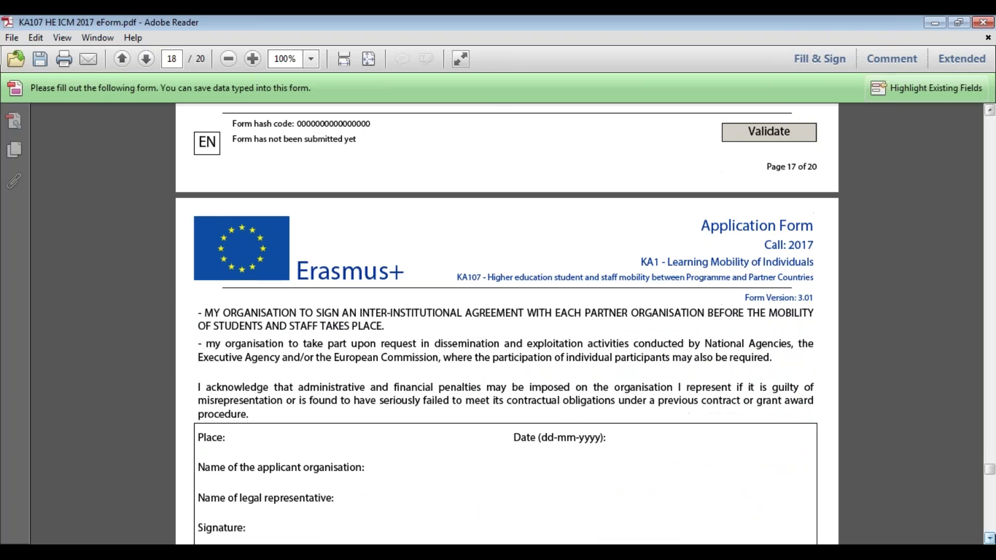
{"action": "scroll", "coordinate": [505, 319], "scroll_direction": "down", "scroll_amount": 2}
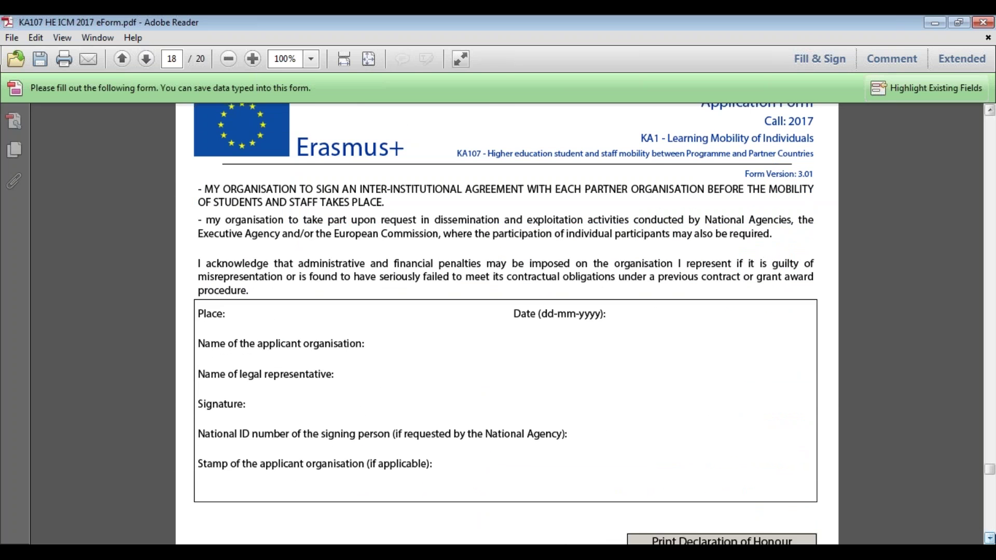
{"action": "scroll", "coordinate": [505, 318], "scroll_direction": "down", "scroll_amount": 1}
{"action": "scroll", "coordinate": [505, 319], "scroll_direction": "down", "scroll_amount": 1}
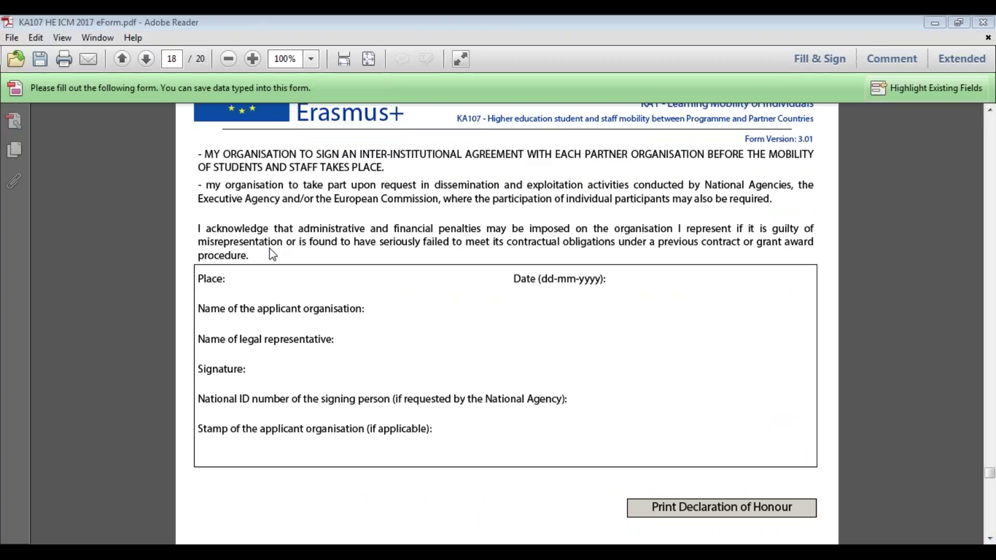
{"action": "left_click_drag", "start_coordinate": [649, 508], "coordinate": [793, 508]}
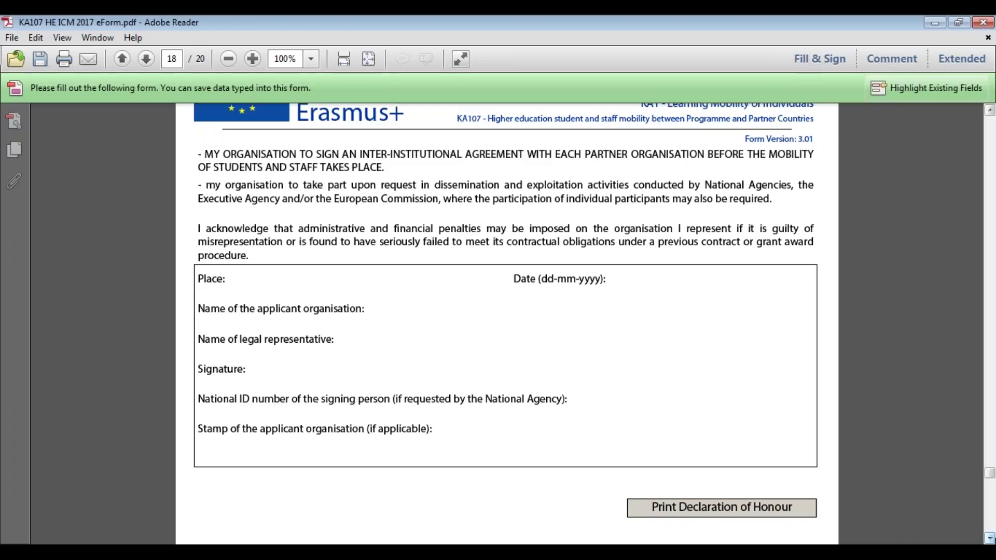
Review the signature block of the Declaration of Honour and the page footer below it.
{"action": "scroll", "coordinate": [990, 488], "scroll_direction": "down", "scroll_amount": 10}
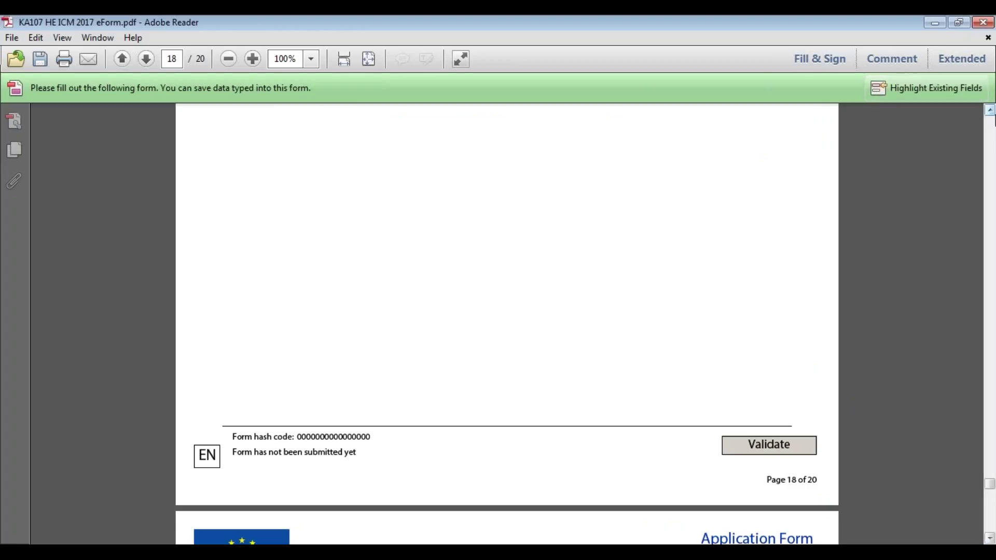
{"action": "scroll", "coordinate": [989, 114], "scroll_direction": "up", "scroll_amount": 8}
{"action": "scroll", "coordinate": [990, 114], "scroll_direction": "up", "scroll_amount": 10}
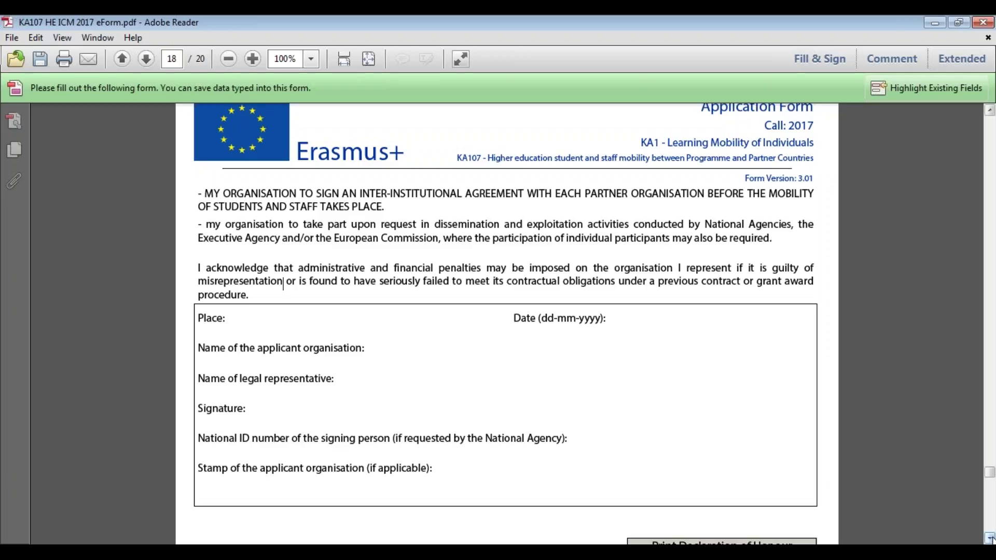
{"action": "scroll", "coordinate": [989, 538], "scroll_direction": "down", "scroll_amount": 5}
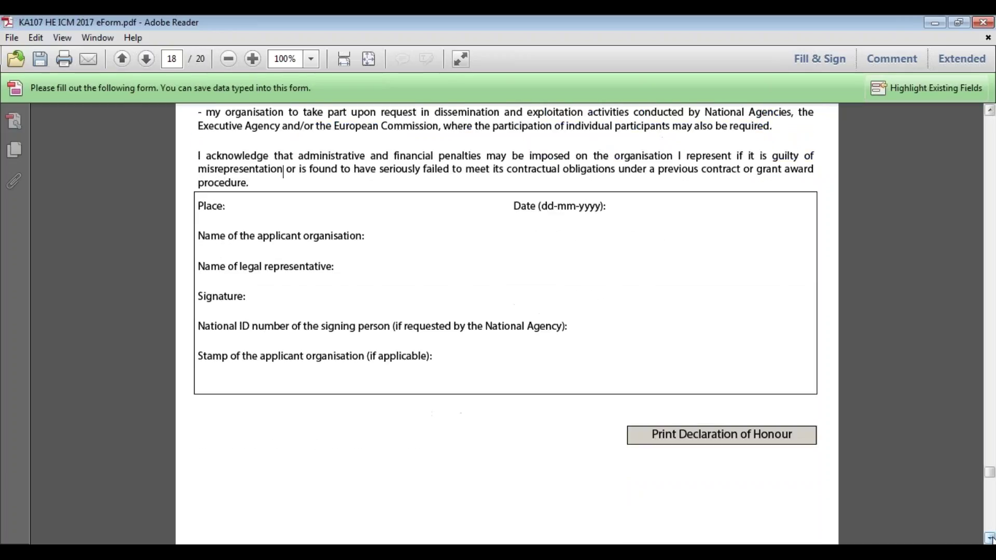
Look over the section J Annexes table, open the file selection for the first attachment row and cancel it.
{"action": "scroll", "coordinate": [989, 538], "scroll_direction": "down", "scroll_amount": 8}
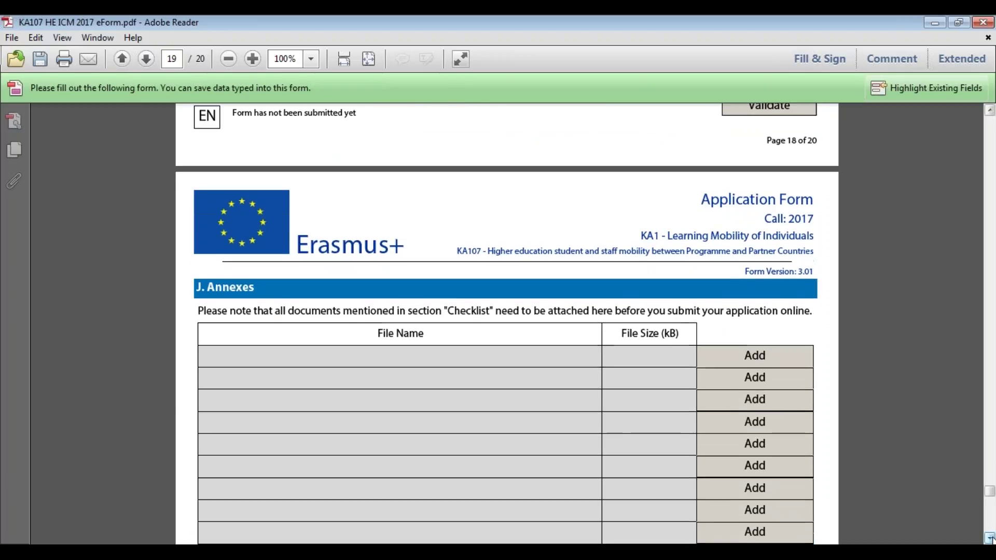
{"action": "scroll", "coordinate": [989, 538], "scroll_direction": "down", "scroll_amount": 1}
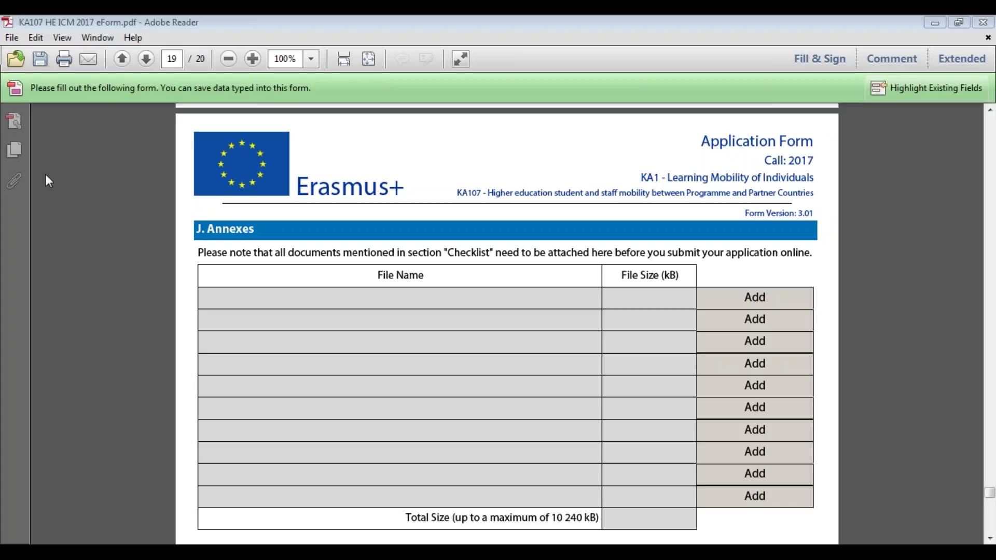
{"action": "scroll", "coordinate": [435, 251], "scroll_direction": "down", "scroll_amount": 3}
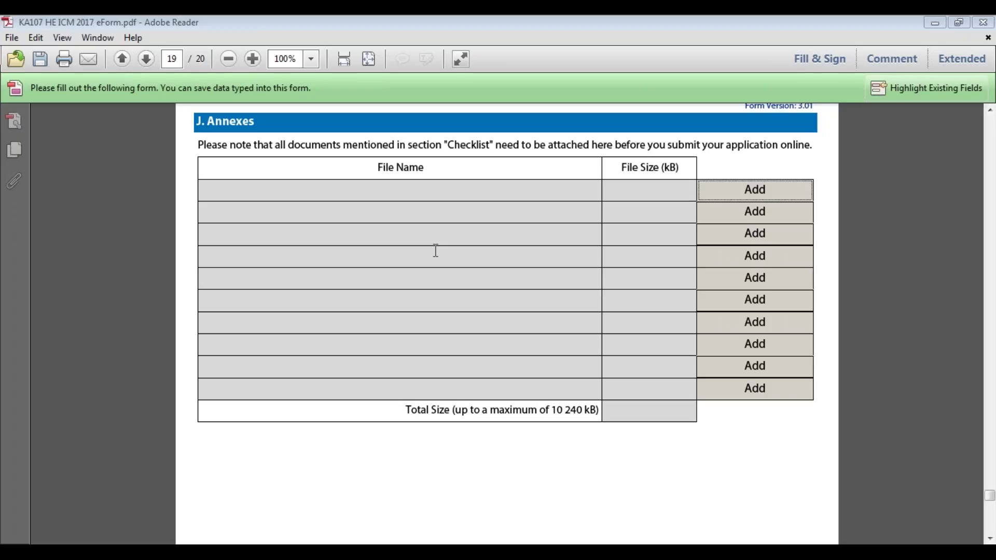
{"action": "left_click", "coordinate": [745, 195]}
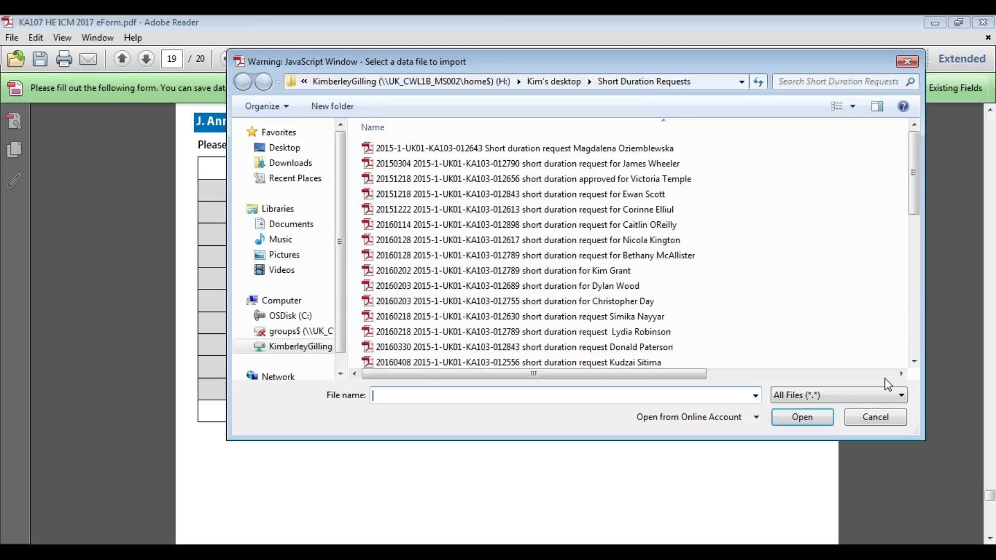
{"action": "left_click", "coordinate": [864, 419]}
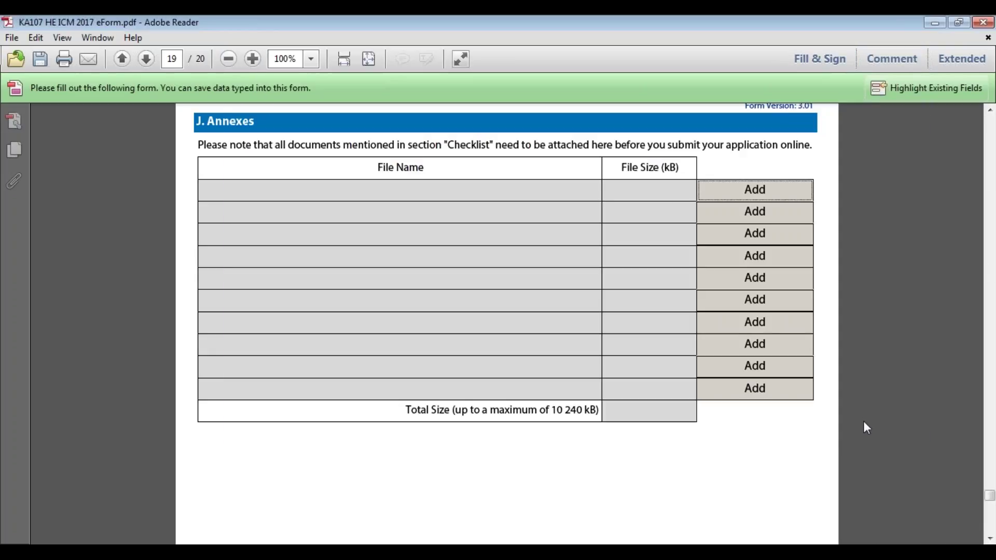
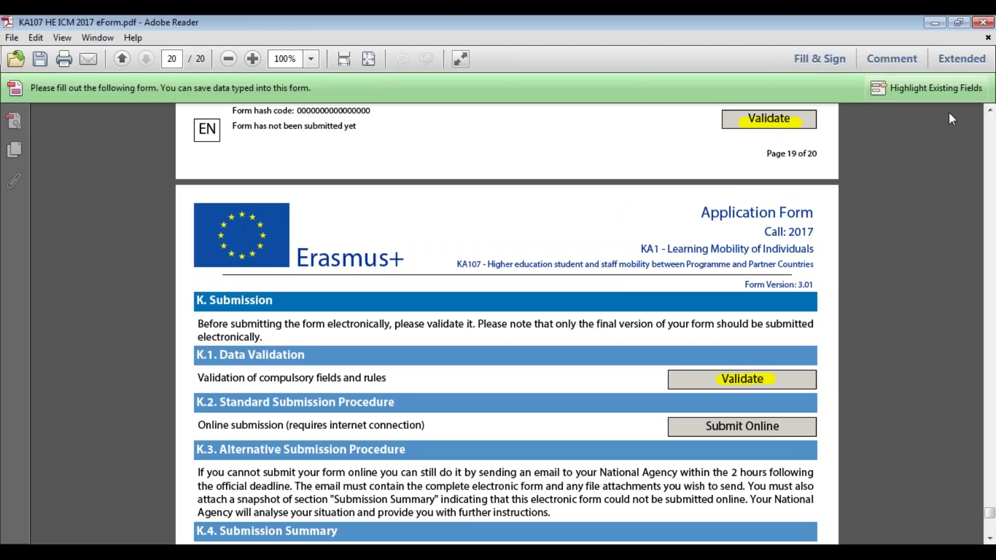
Run the validation of compulsory fields and rules in section K.1 and dismiss the result to reach the flagged field.
{"action": "left_click", "coordinate": [989, 111]}
{"action": "scroll", "coordinate": [989, 110], "scroll_direction": "up", "scroll_amount": 12}
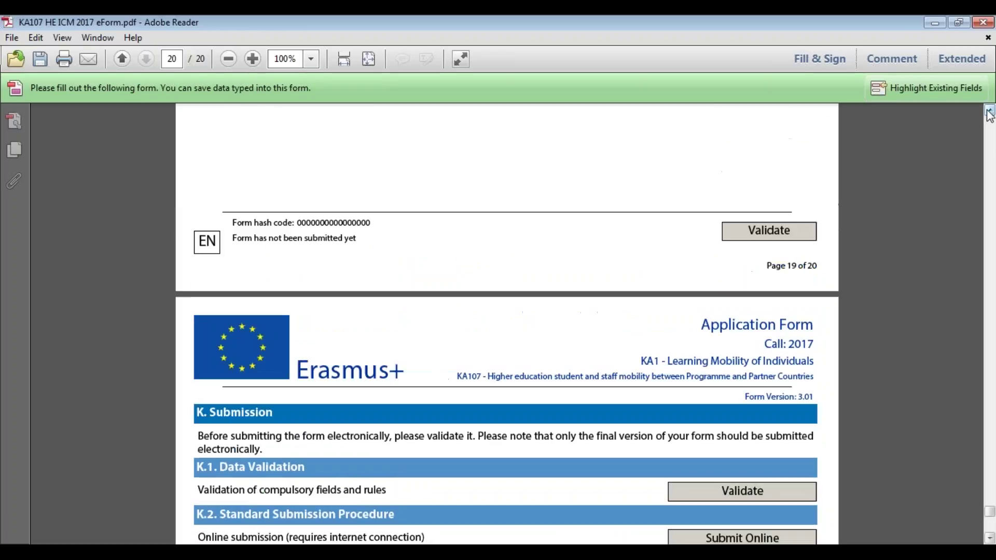
{"action": "scroll", "coordinate": [989, 114], "scroll_direction": "up", "scroll_amount": 7}
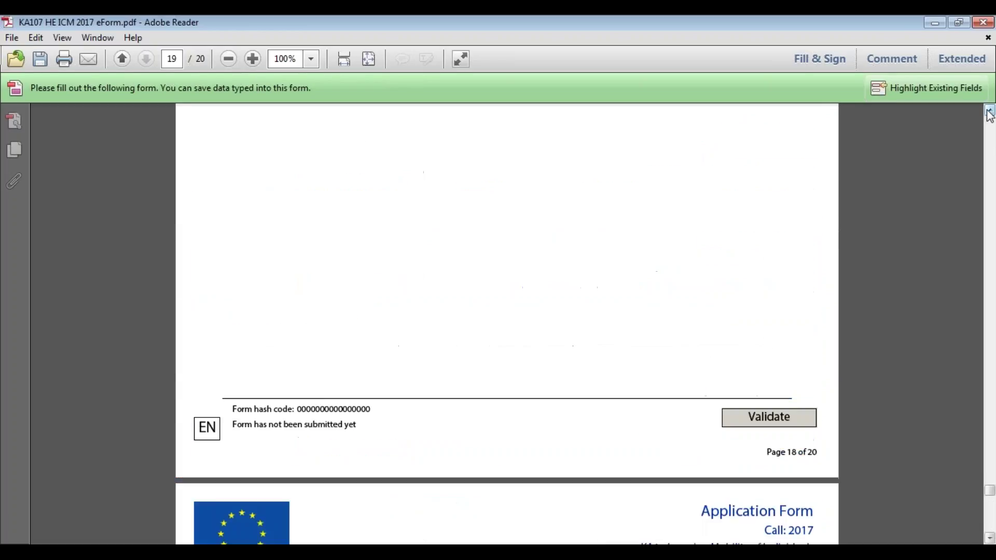
{"action": "scroll", "coordinate": [506, 332], "scroll_direction": "down", "scroll_amount": 12}
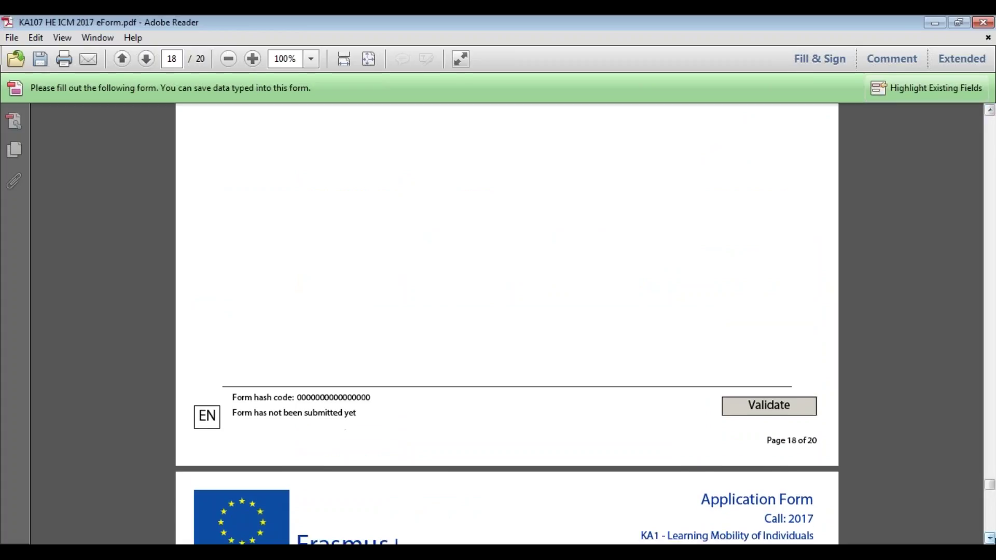
{"action": "scroll", "coordinate": [506, 332], "scroll_direction": "down", "scroll_amount": 9}
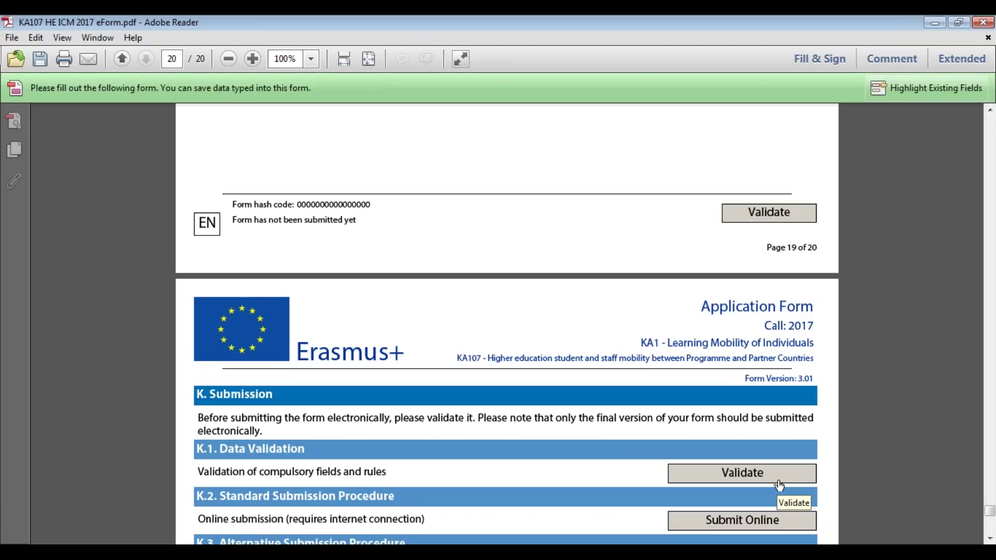
{"action": "left_click", "coordinate": [779, 486]}
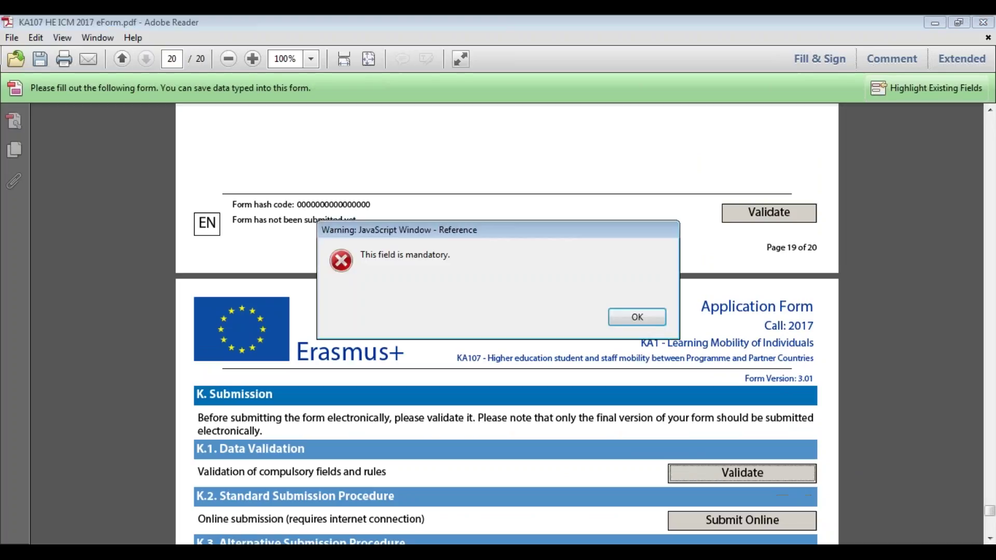
{"action": "left_click_drag", "start_coordinate": [546, 232], "coordinate": [559, 263]}
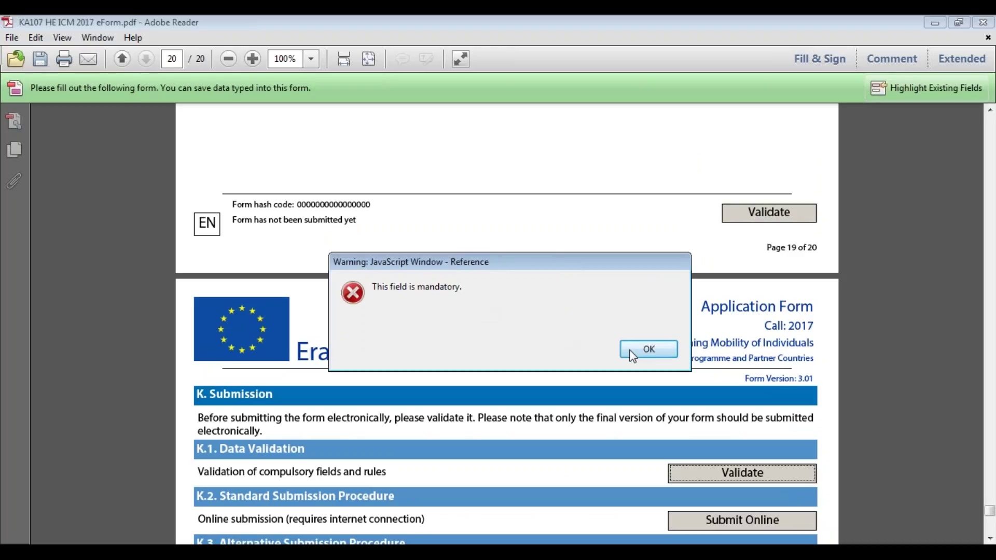
{"action": "left_click", "coordinate": [645, 350]}
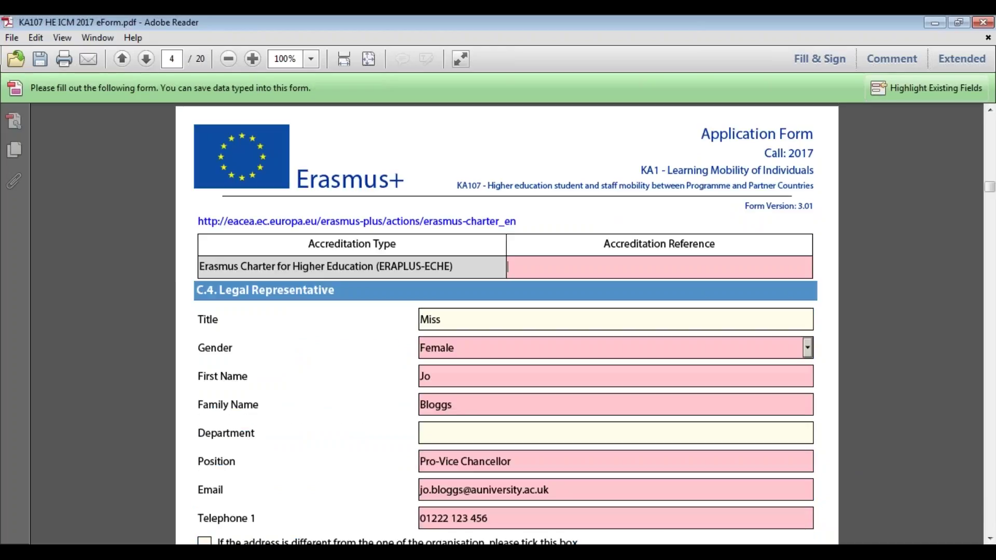
Enter 123 as the Erasmus Charter for Higher Education accreditation reference and validate the form again, finishing with the check in section K.1.
{"action": "type", "text": "123"}
{"action": "left_click", "coordinate": [990, 513]}
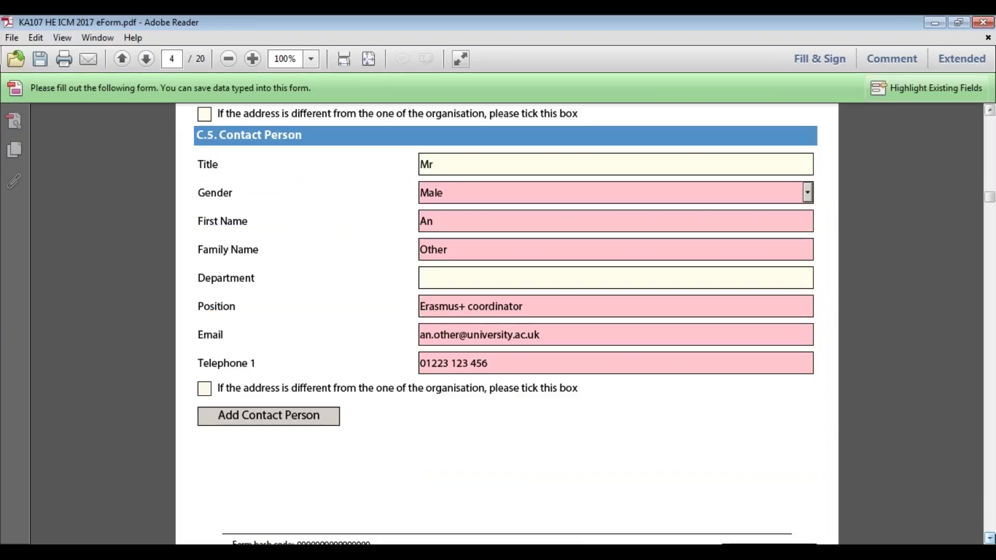
{"action": "scroll", "coordinate": [990, 519], "scroll_direction": "down", "scroll_amount": 1}
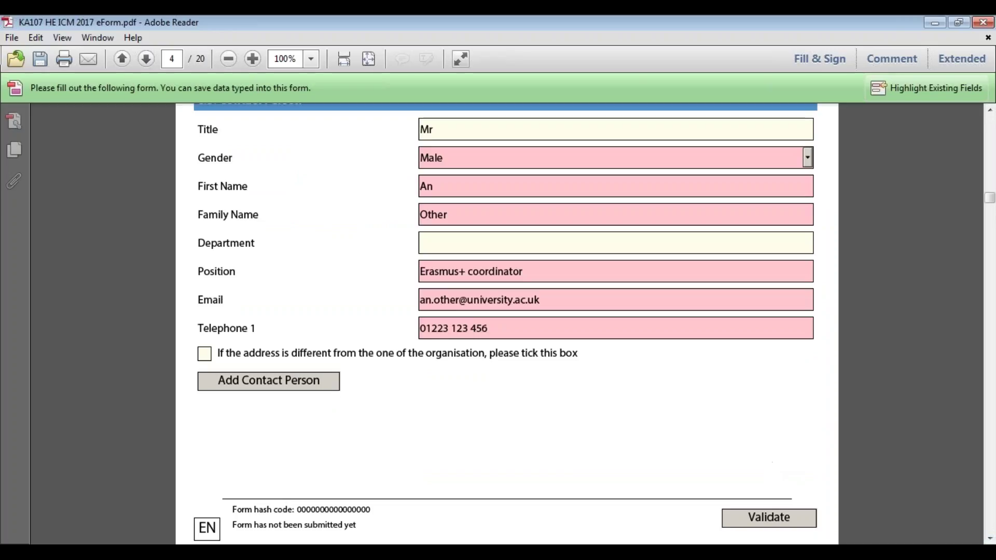
{"action": "left_click", "coordinate": [772, 517]}
{"action": "left_click", "coordinate": [637, 317]}
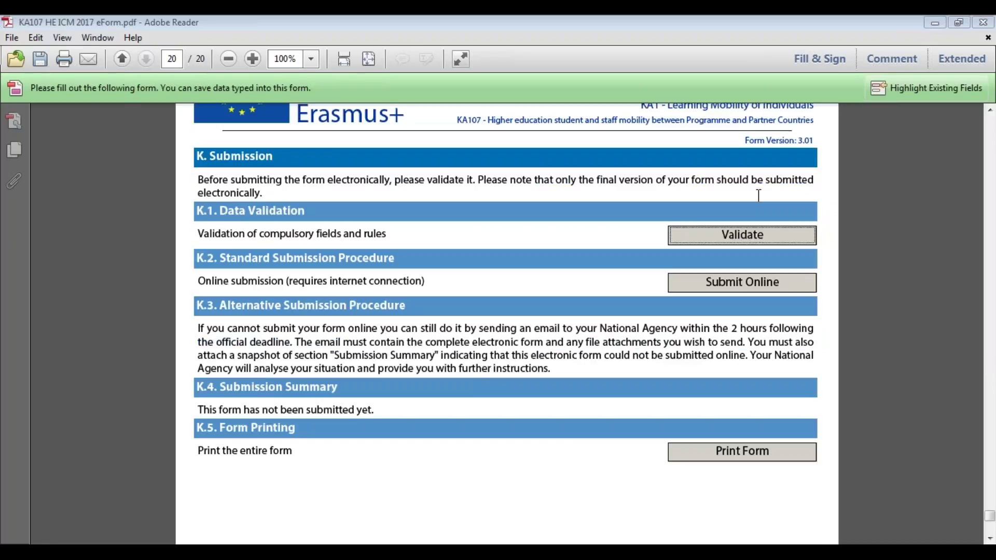
{"action": "left_click", "coordinate": [763, 241]}
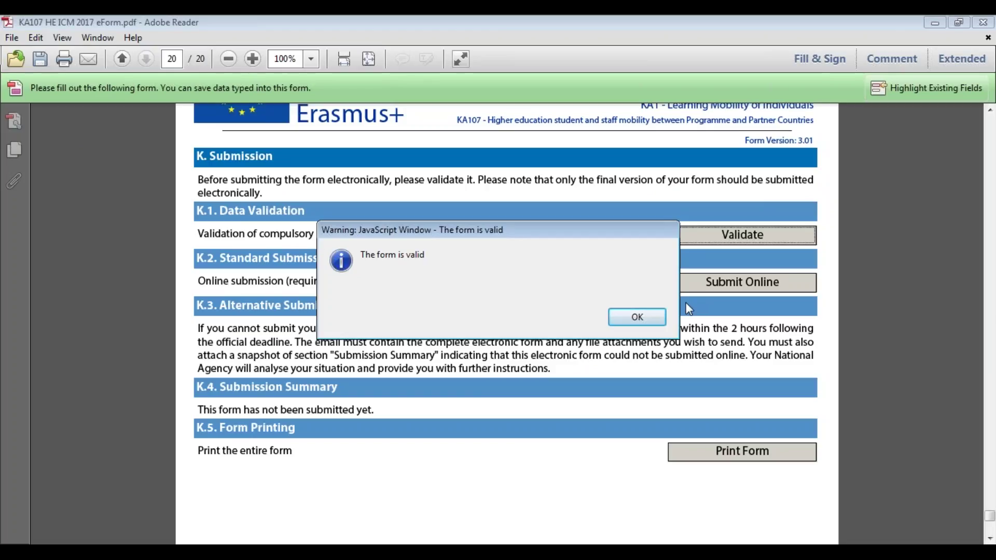
{"action": "left_click", "coordinate": [662, 317]}
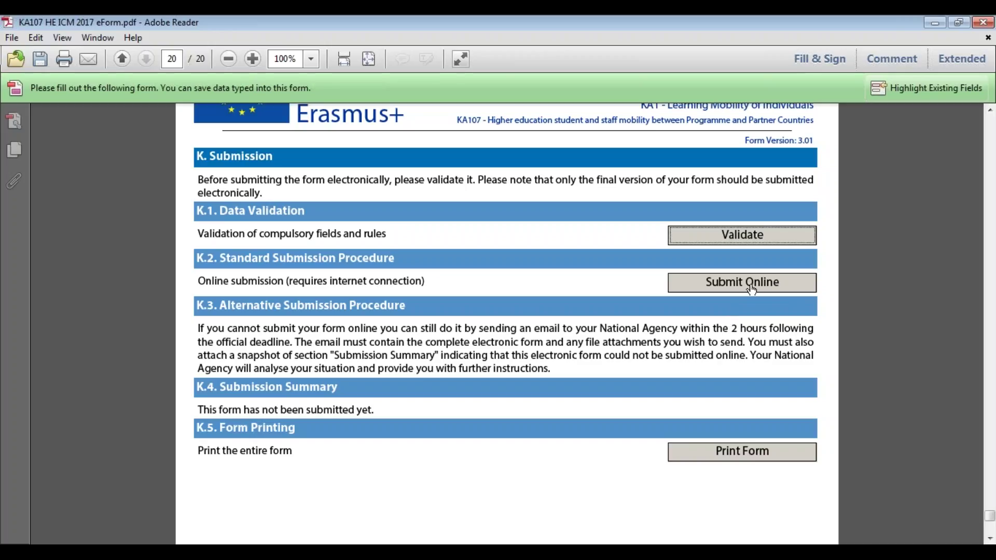
Examine the submission status line under K.4 Submission Summary.
{"action": "left_click_drag", "start_coordinate": [279, 411], "coordinate": [296, 428]}
{"action": "left_click", "coordinate": [280, 411]}
{"action": "left_click_drag", "start_coordinate": [197, 411], "coordinate": [394, 399]}
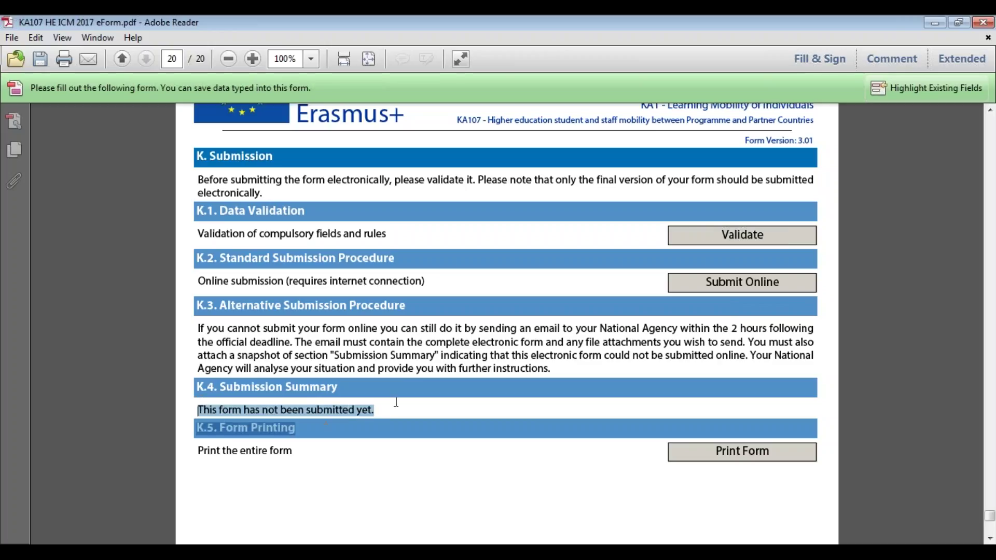
{"action": "left_click", "coordinate": [409, 425]}
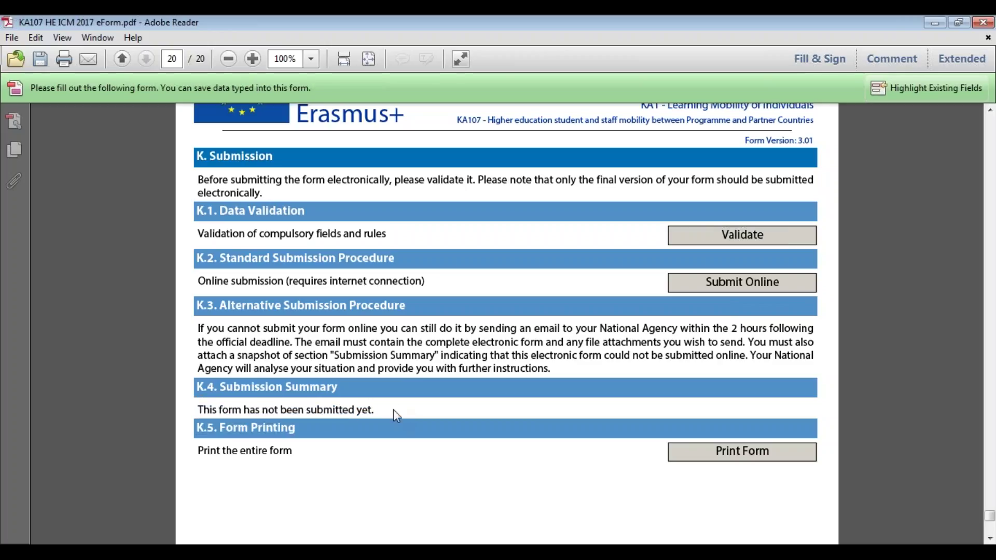
{"action": "left_click_drag", "start_coordinate": [391, 413], "coordinate": [219, 387]}
{"action": "left_click", "coordinate": [375, 403]}
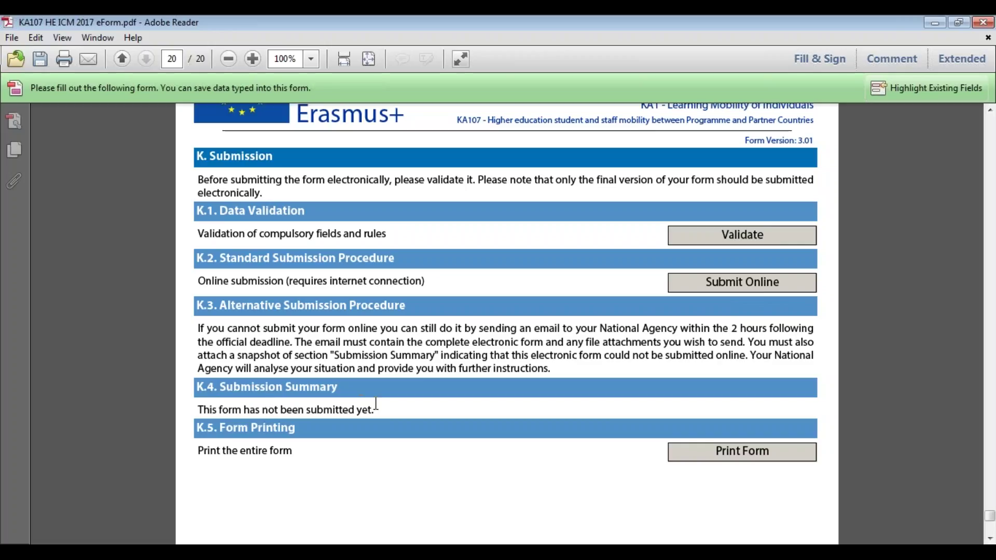
{"action": "left_click_drag", "start_coordinate": [337, 428], "coordinate": [277, 411]}
{"action": "left_click", "coordinate": [279, 411]}
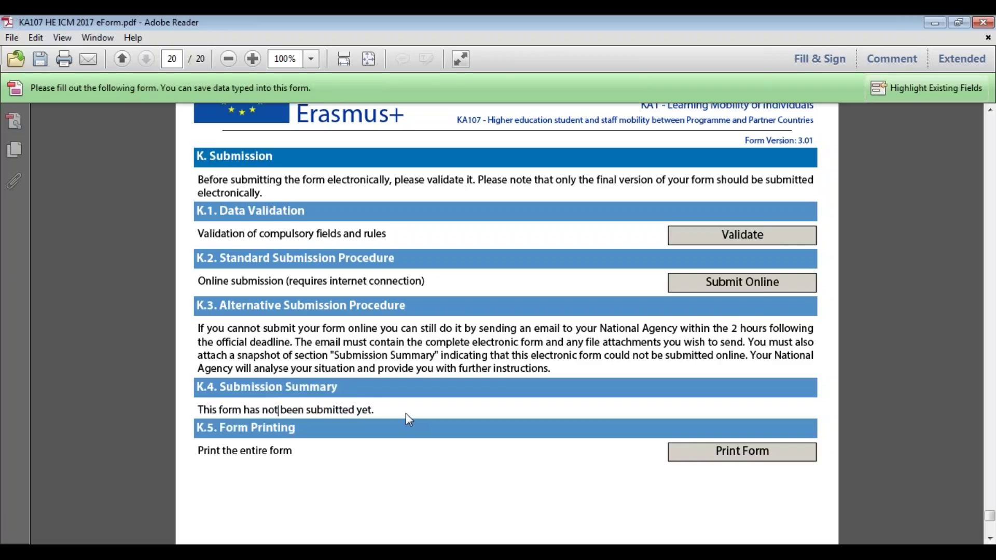